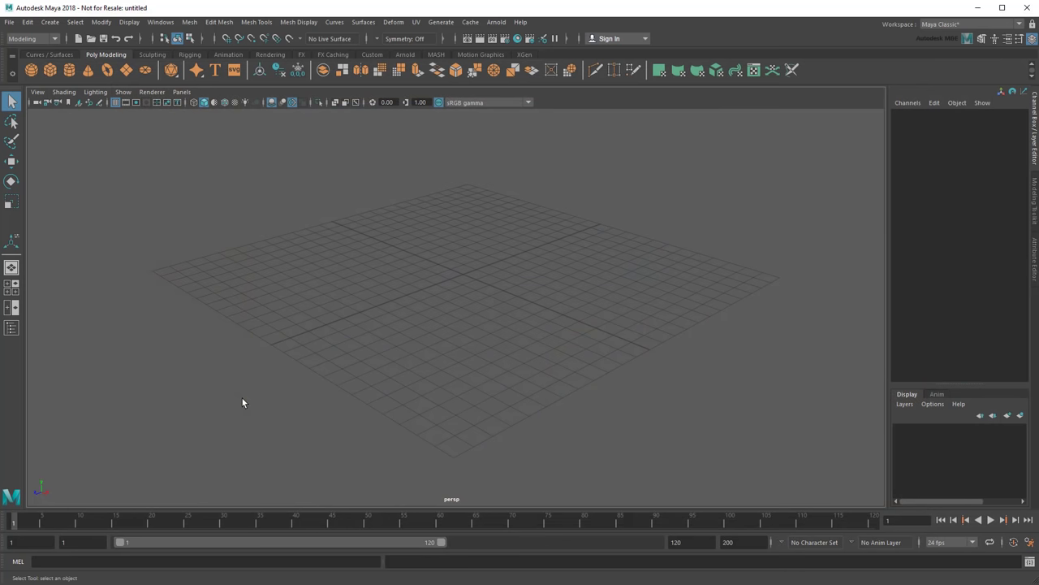
Add a polygon sphere to the scene.
scroll(93, 149, up, 3)
click(31, 70)
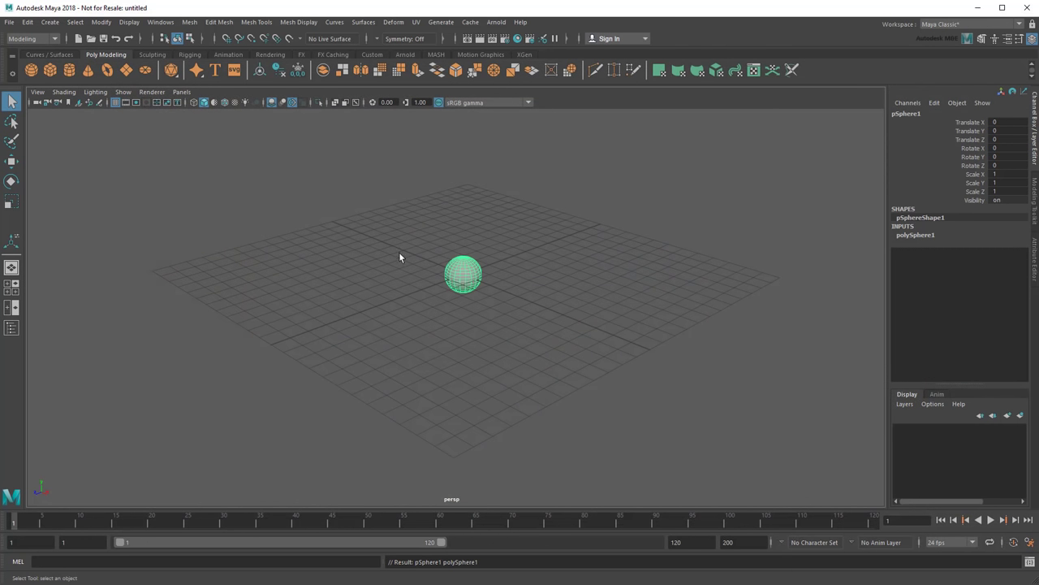
scroll(461, 289, up, 5)
alt+drag(461, 289, 463, 376)
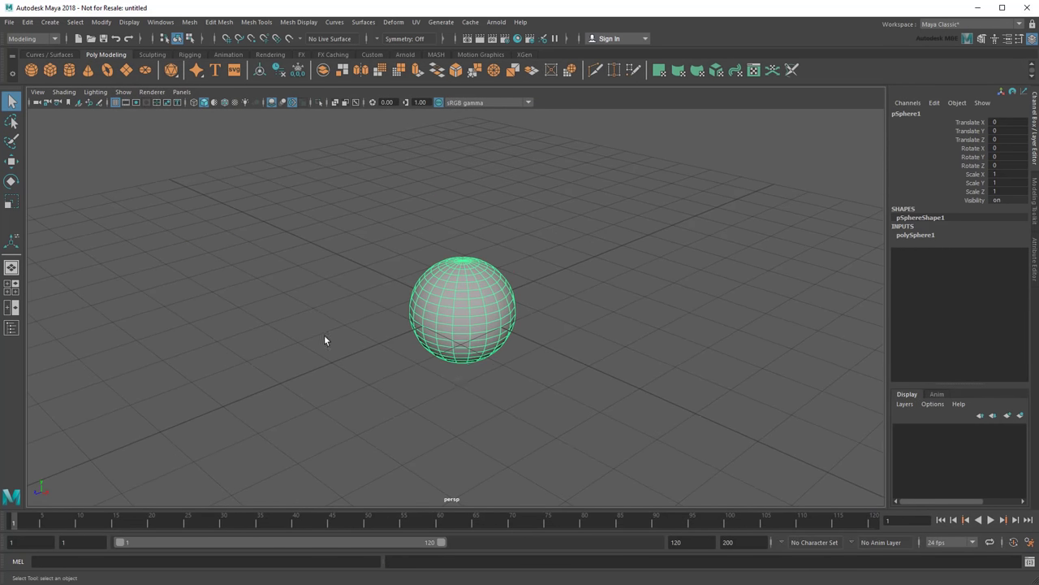
Stretch the sphere vertically to a Scale Y of about 2.5.
click(11, 202)
drag(463, 261, 465, 219)
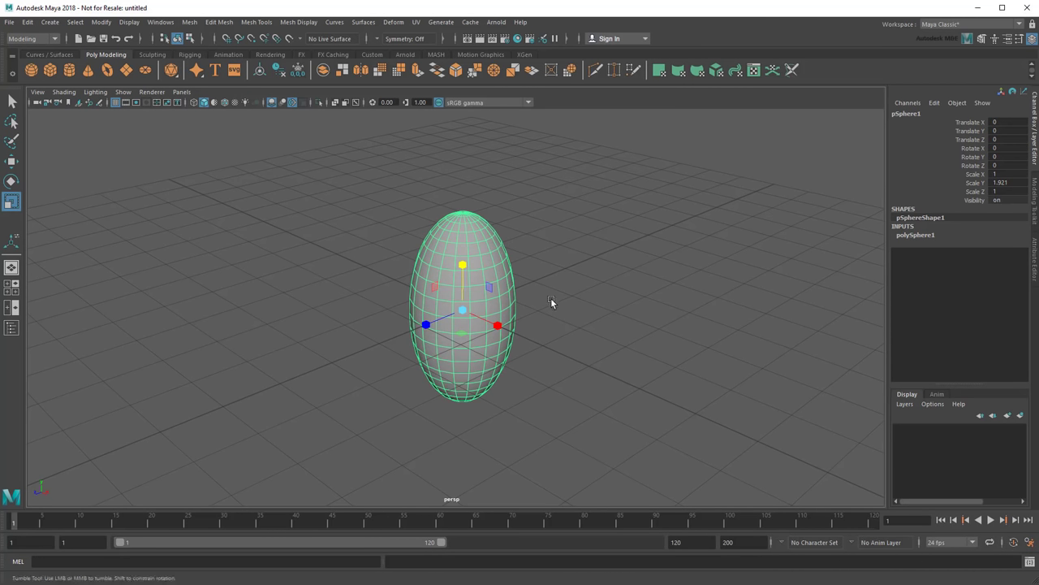
alt+drag(551, 297, 585, 308)
mouse_move(457, 266)
mouse_down()
mouse_move(460, 279)
mouse_move(469, 256)
mouse_up()
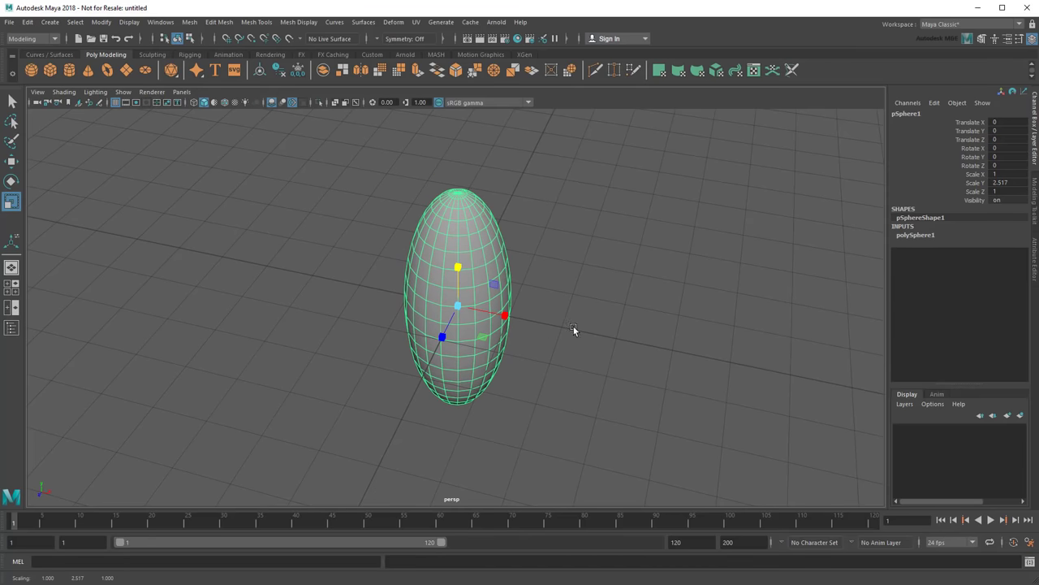
alt+drag(573, 331, 528, 320)
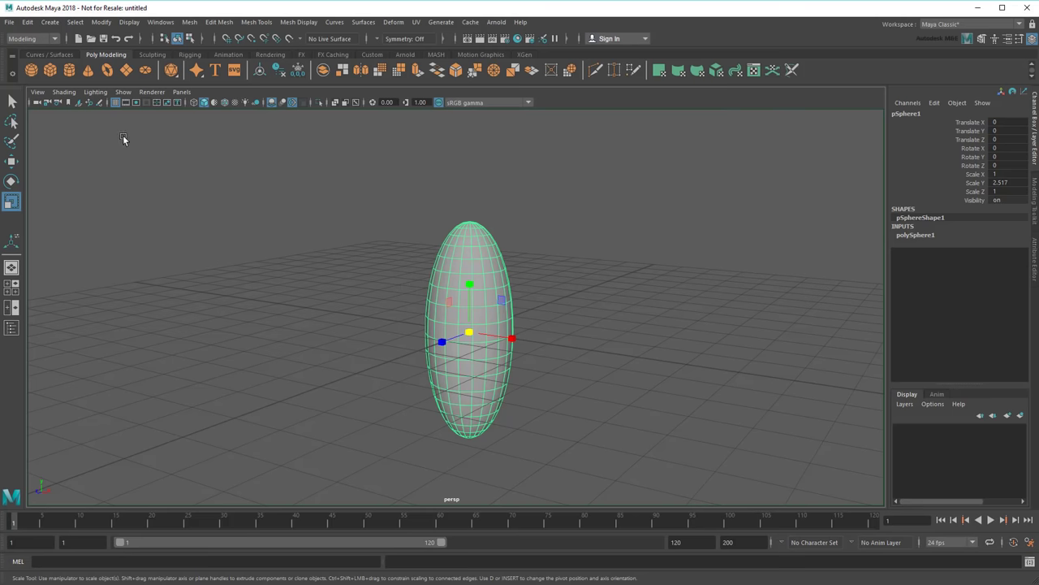
Add a polygon cylinder and squash it into a thin band.
click(69, 70)
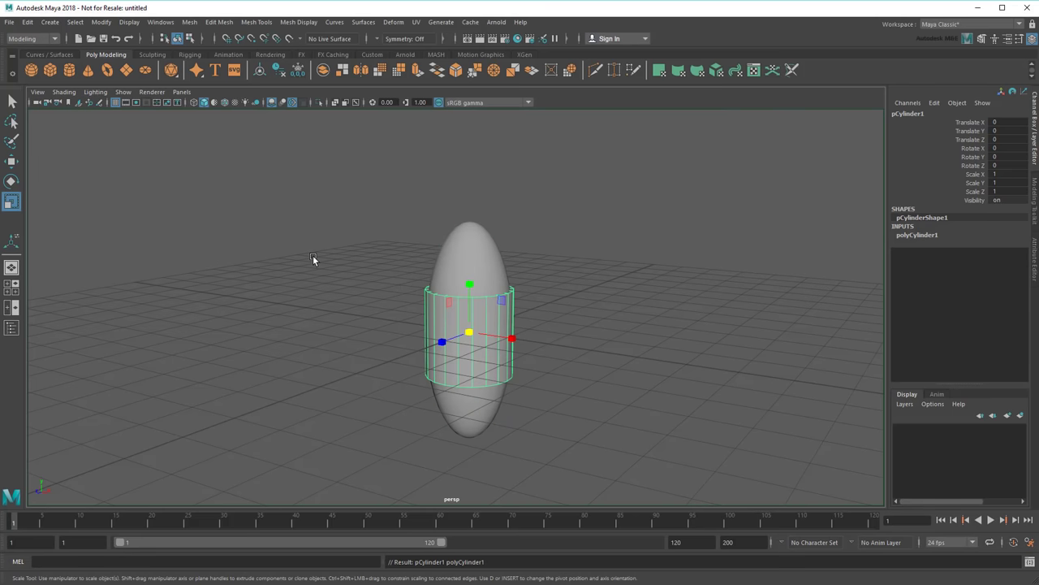
drag(469, 285, 473, 324)
alt+right_drag(474, 325, 550, 420)
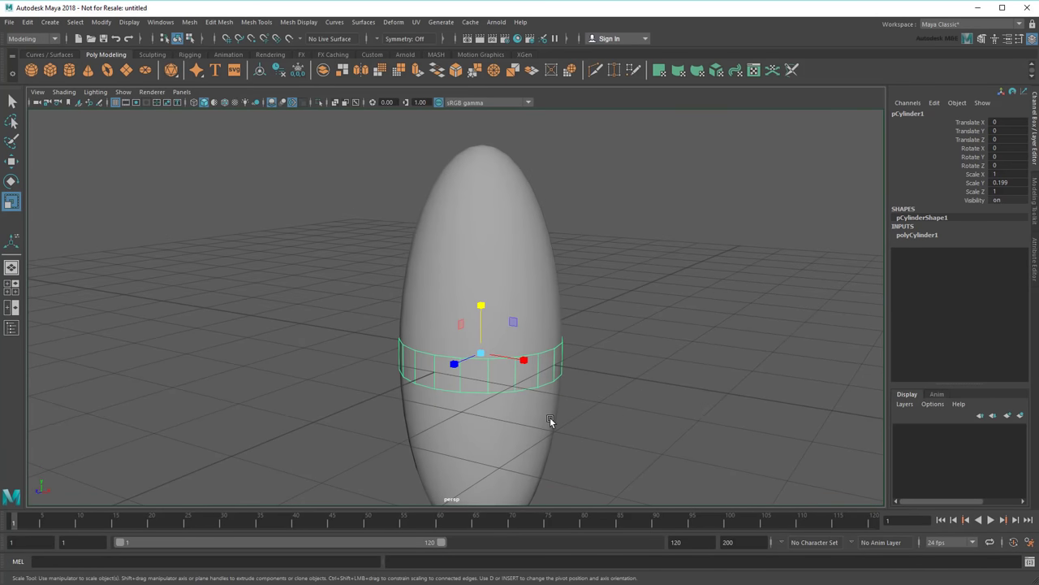
alt+middle_drag(549, 421, 550, 314)
Lower the band to the egg's base at Translate Y -1.921 and shrink it to 0.705 width.
key(w)
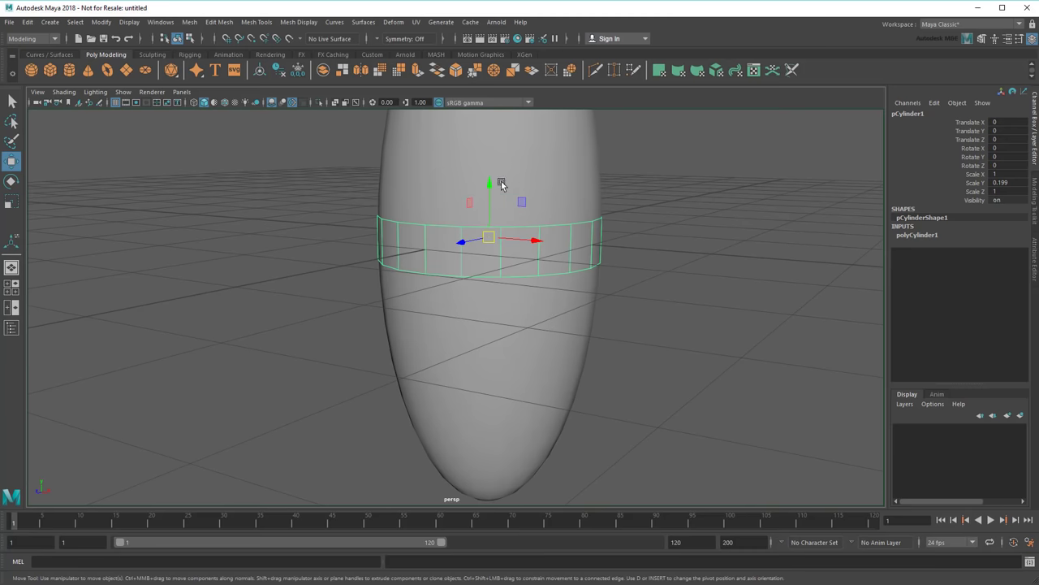
drag(501, 183, 490, 379)
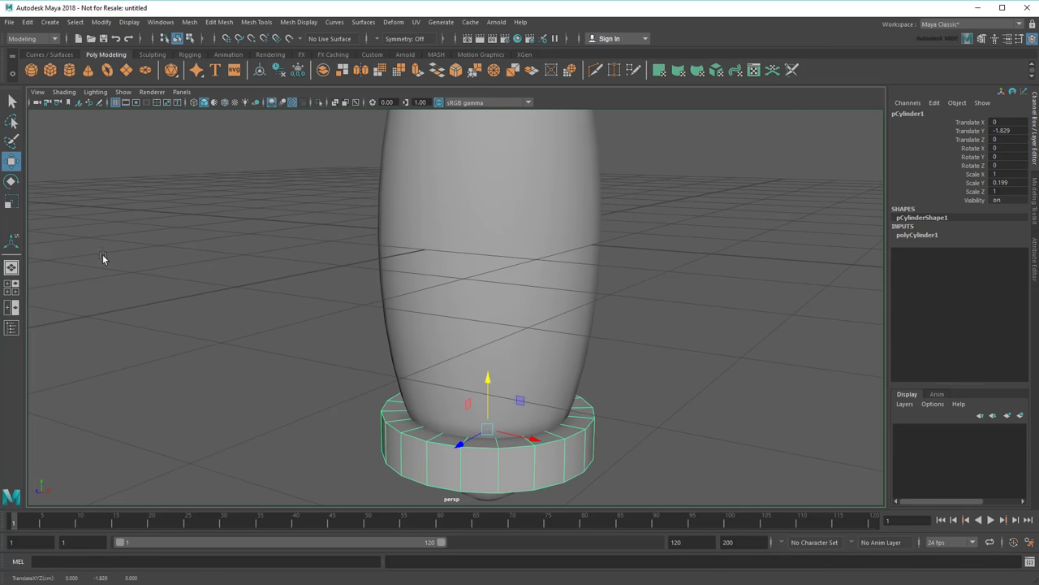
key(r)
drag(501, 436, 446, 438)
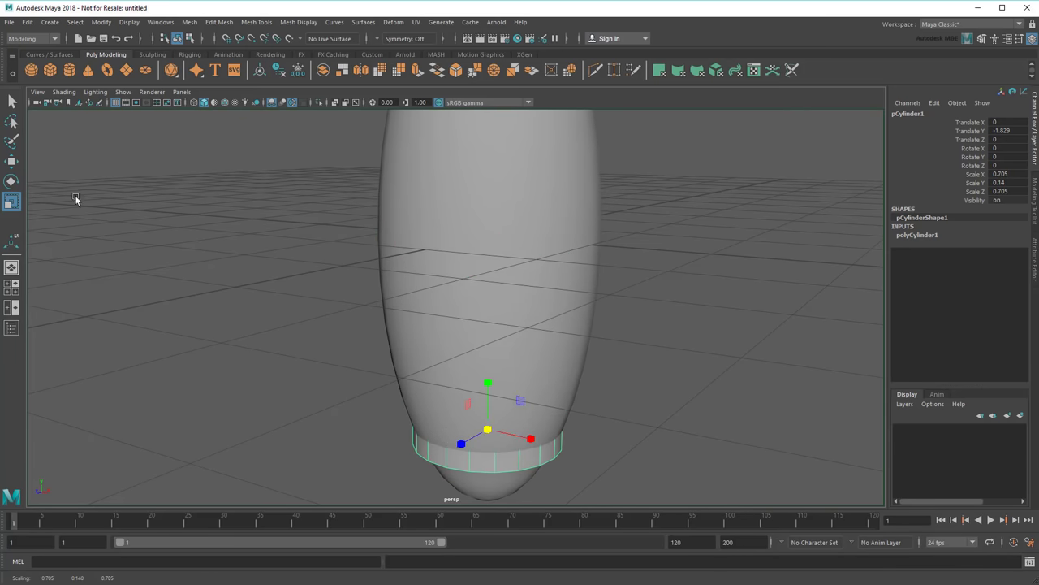
key(w)
alt+middle_drag(594, 450, 585, 301)
drag(490, 245, 493, 260)
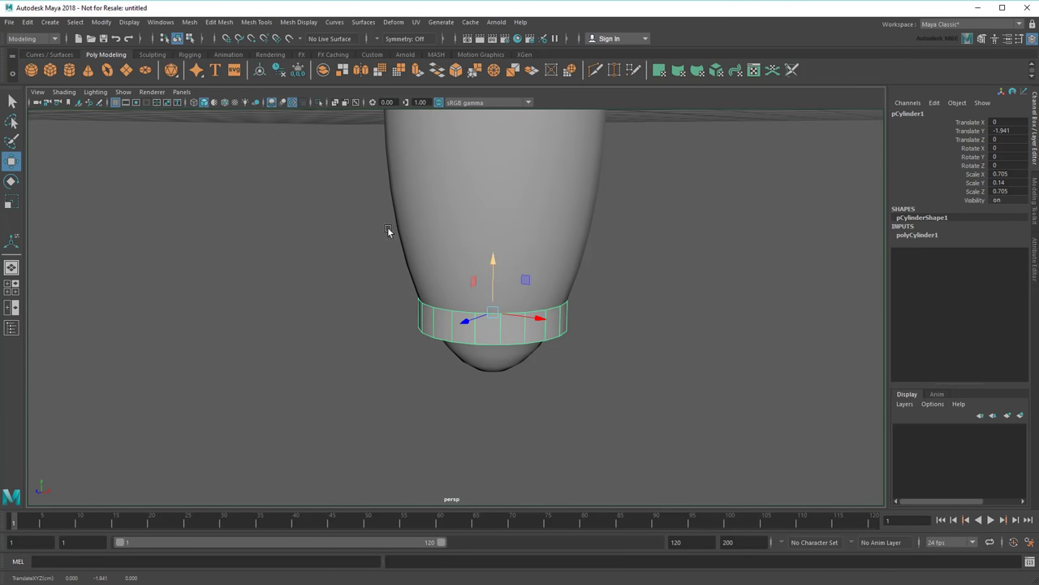
Turn on Wireframe on Shaded and nudge the ring up to sit snugly on the base.
click(76, 95)
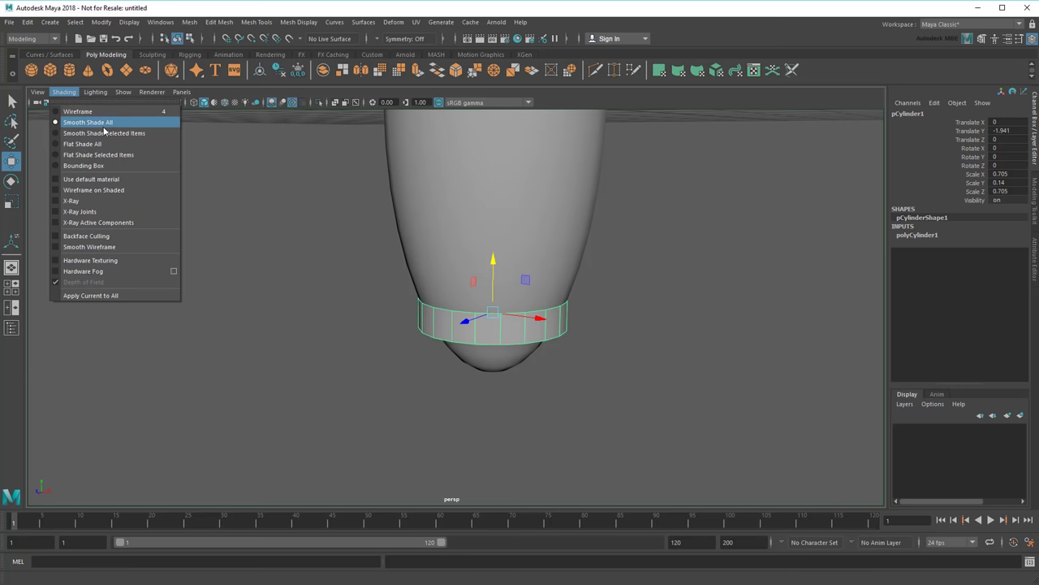
click(143, 190)
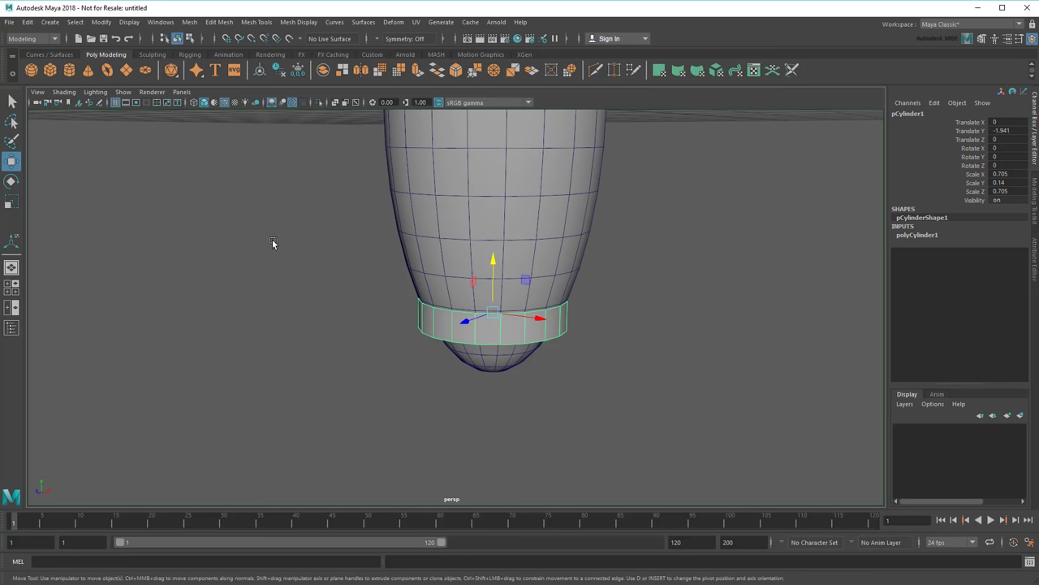
scroll(517, 323, up, 2)
drag(511, 264, 514, 260)
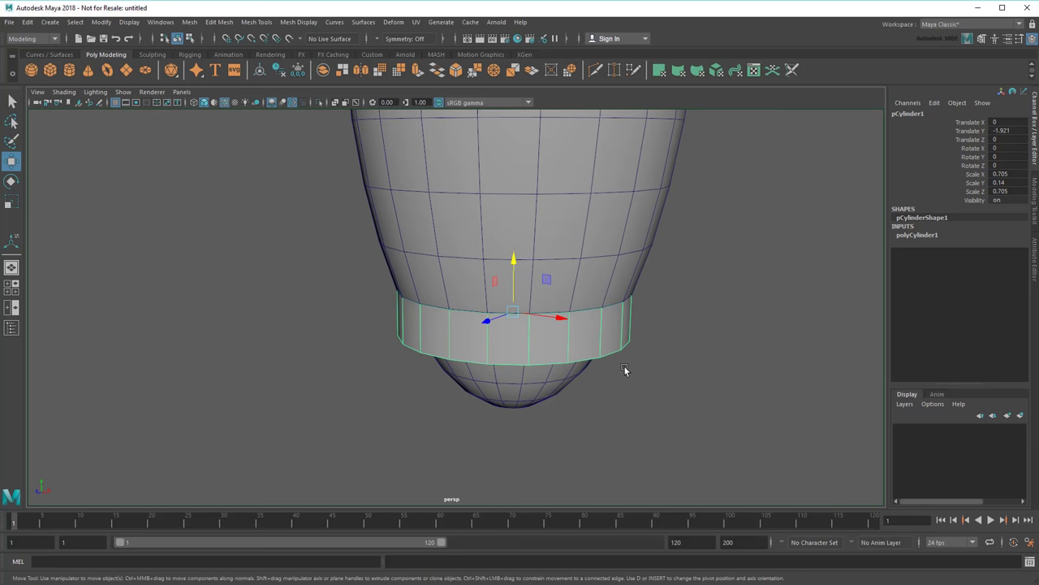
alt+drag(631, 394, 665, 393)
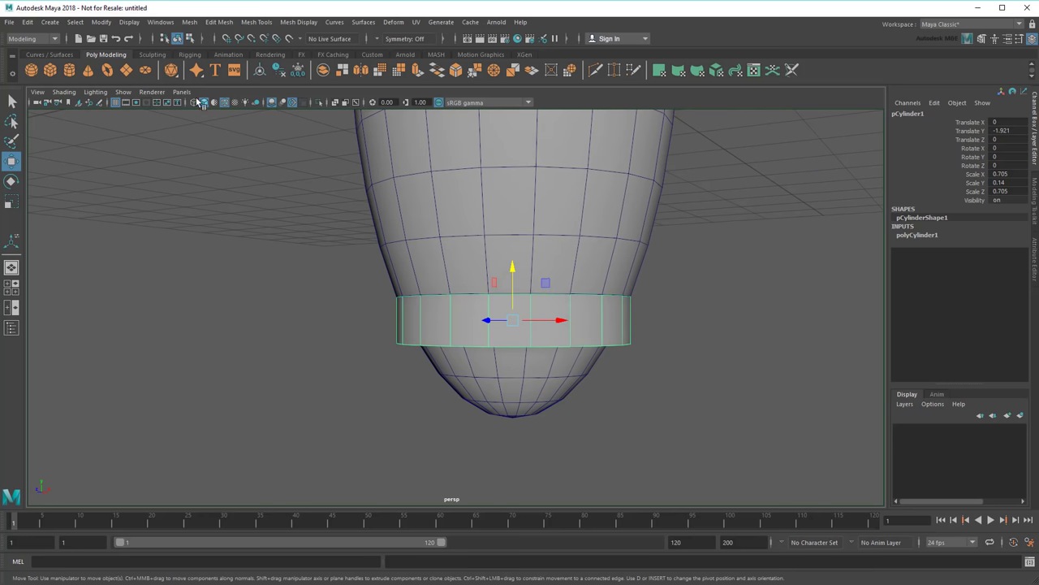
Select the ring's bottom row of vertices and scale them outward into a flared skirt.
click(189, 39)
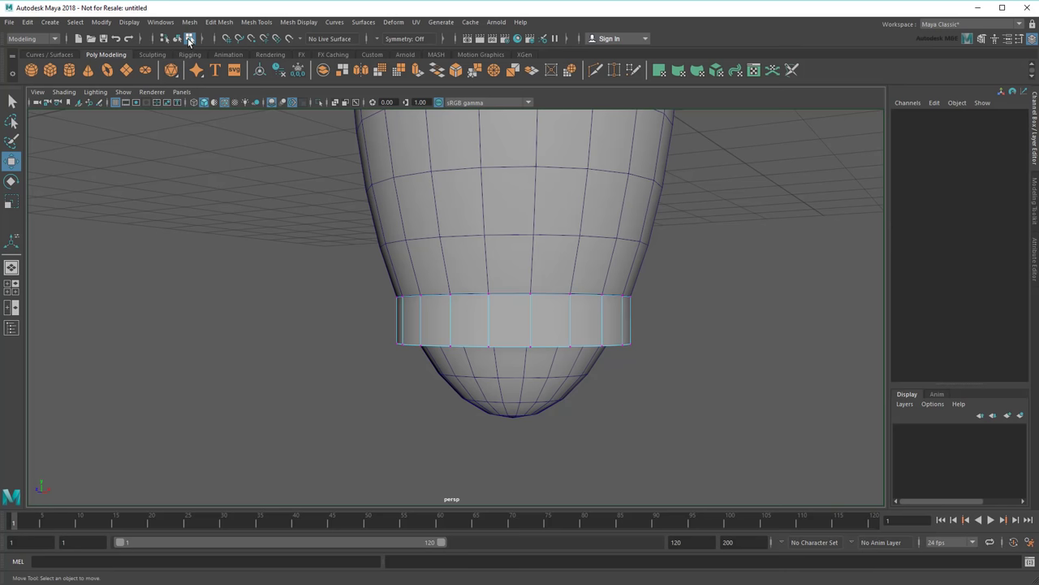
drag(412, 326, 712, 383)
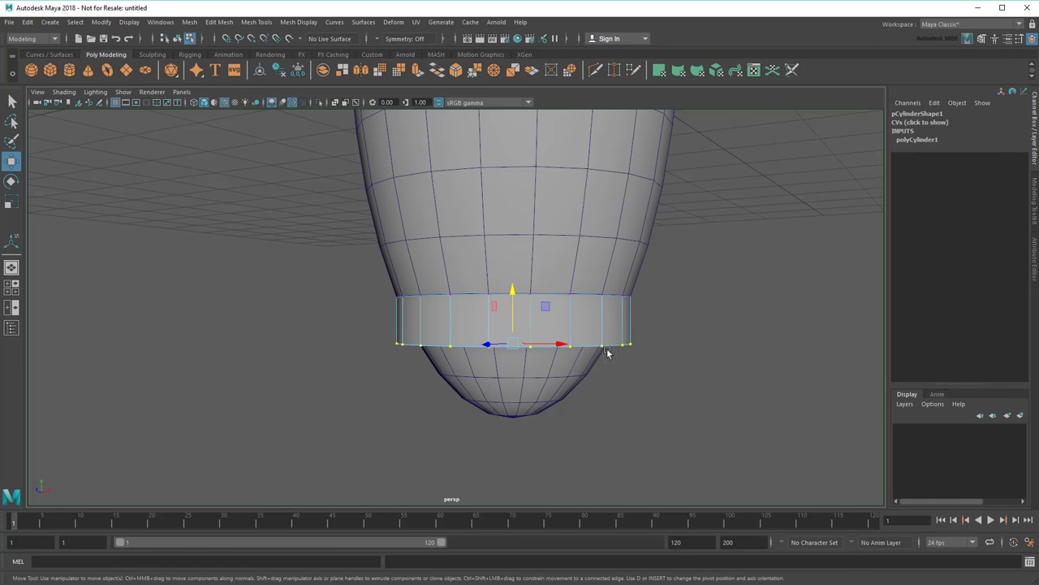
key(r)
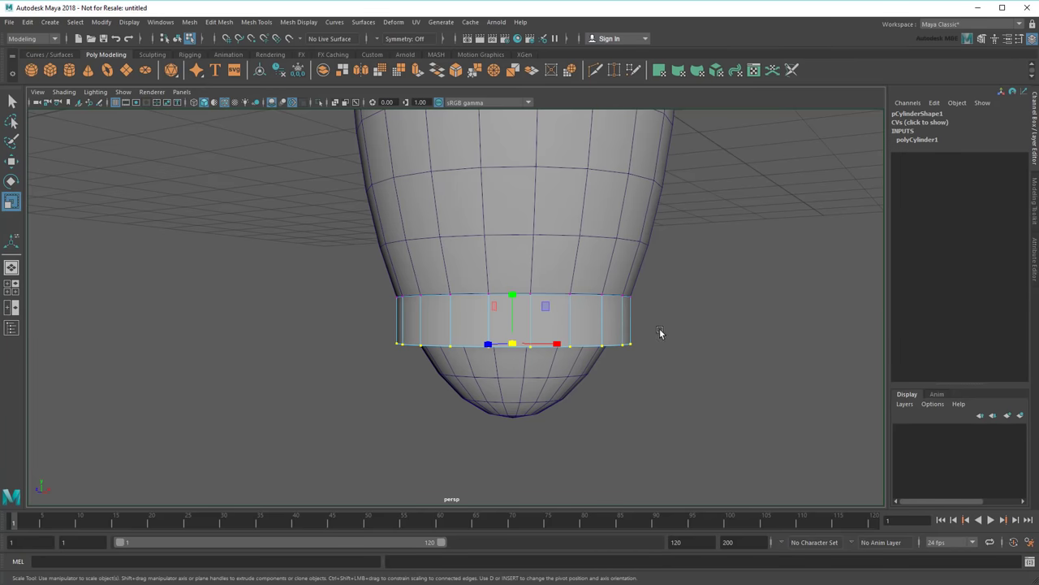
alt+drag(659, 328, 590, 348)
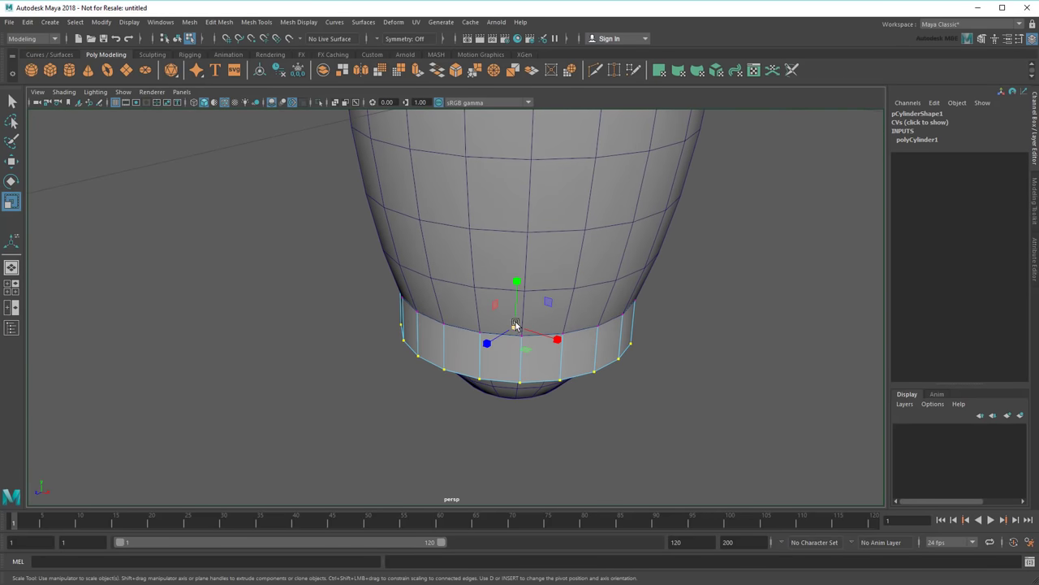
drag(516, 325, 536, 327)
alt+drag(633, 370, 741, 386)
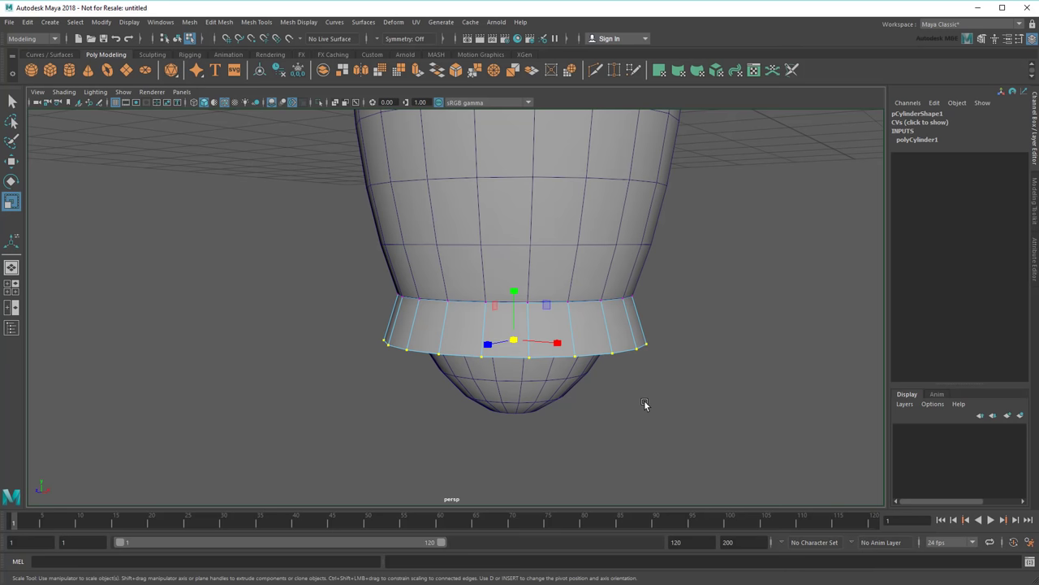
Clear the vertex selection and return the ring to object mode with the Move tool.
click(644, 400)
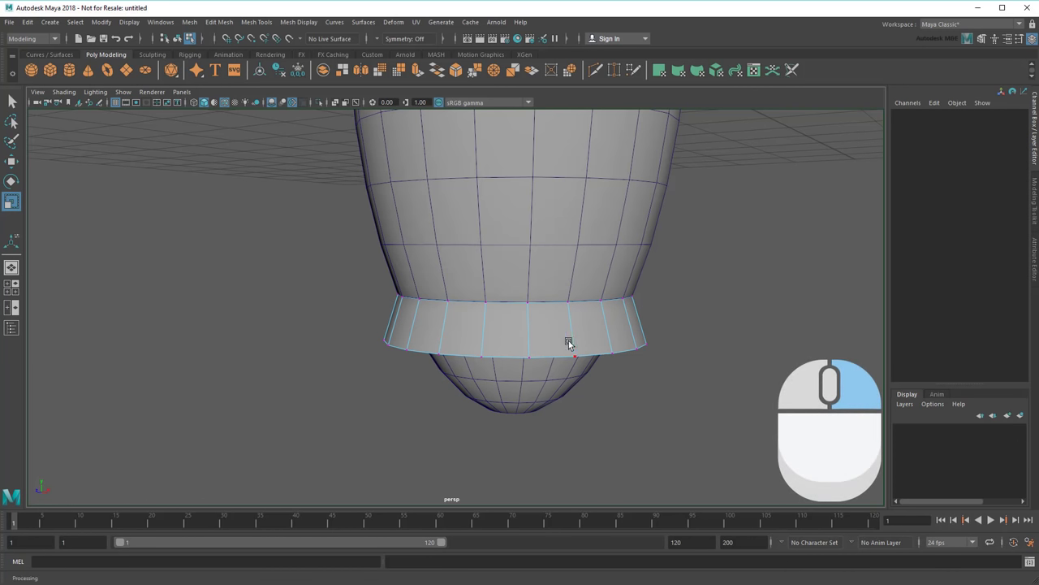
right_click(533, 309)
right_drag(533, 310, 593, 294)
click(11, 161)
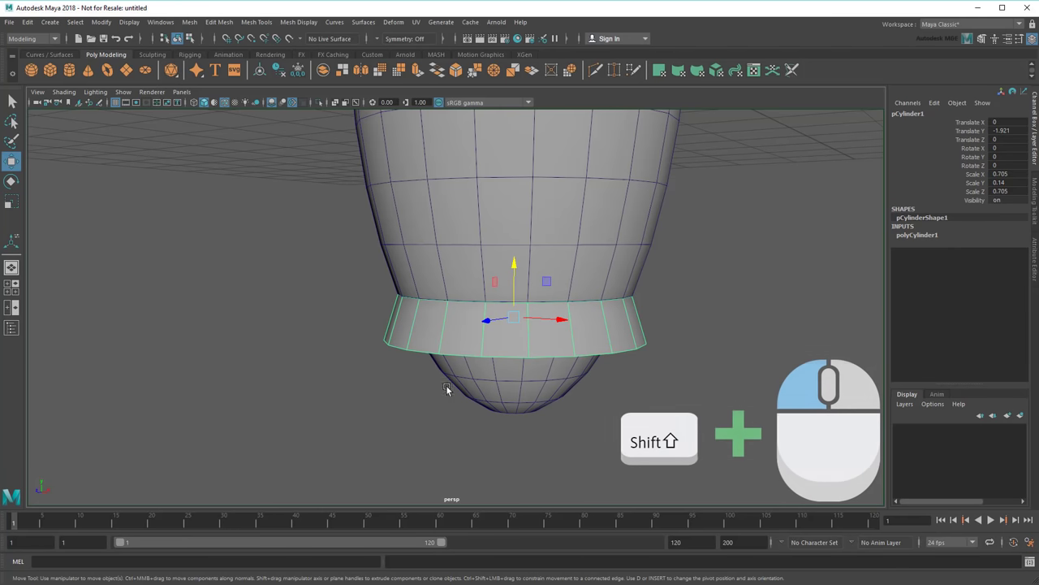
Duplicate the ring twice downward, stacking pCylinder2 and pCylinder3 below the first.
shift+middle_drag(547, 414, 553, 405)
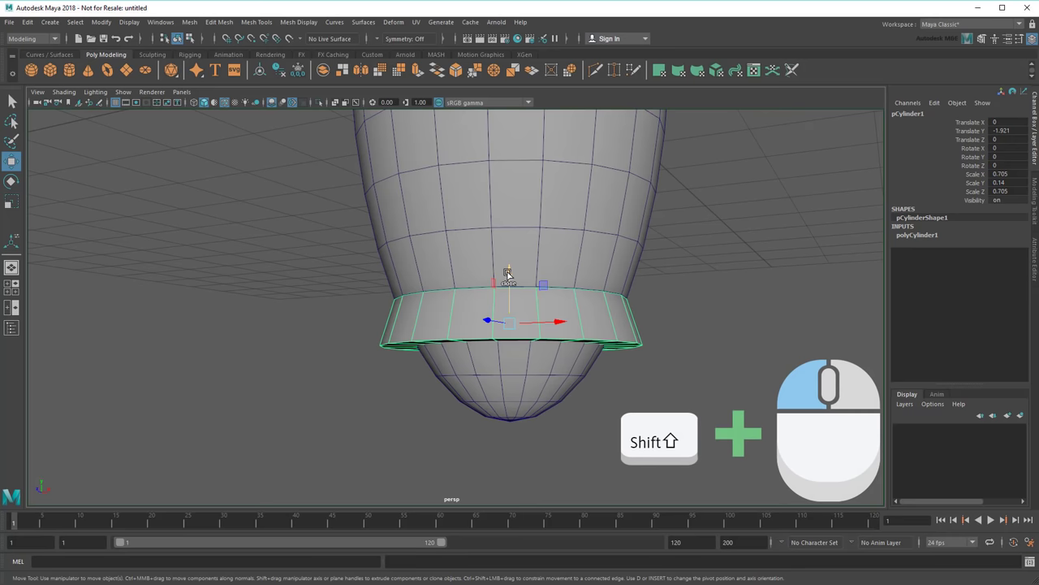
shift+middle_drag(509, 280, 509, 312)
mouse_move(509, 313)
shift+mouse_down()
mouse_move(511, 365)
mouse_move(510, 355)
shift+mouse_up()
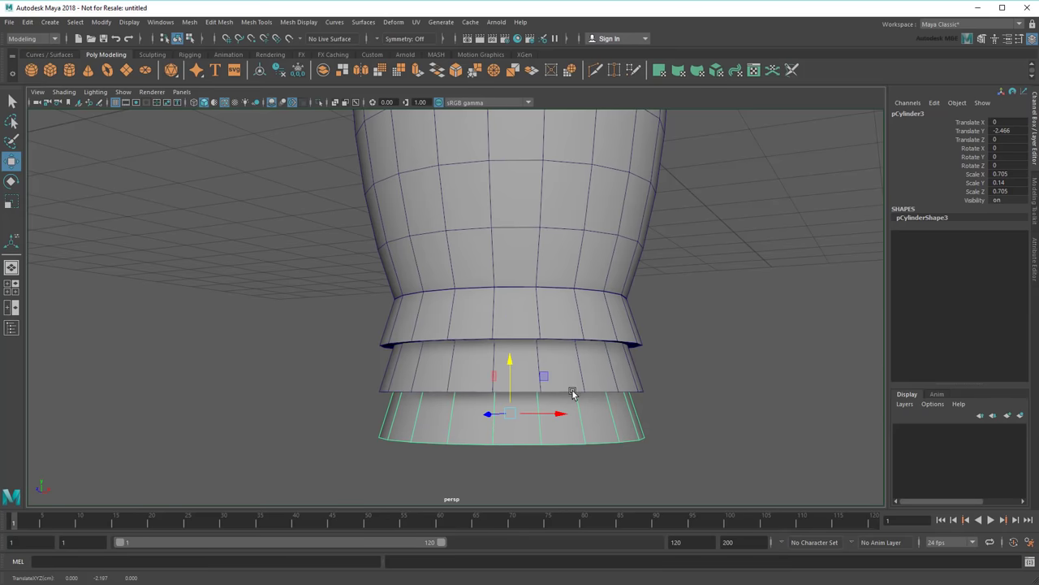
alt+drag(573, 390, 575, 378)
mouse_move(590, 381)
alt+right_down()
mouse_move(644, 383)
mouse_move(617, 413)
mouse_move(580, 385)
alt+right_up()
click(635, 408)
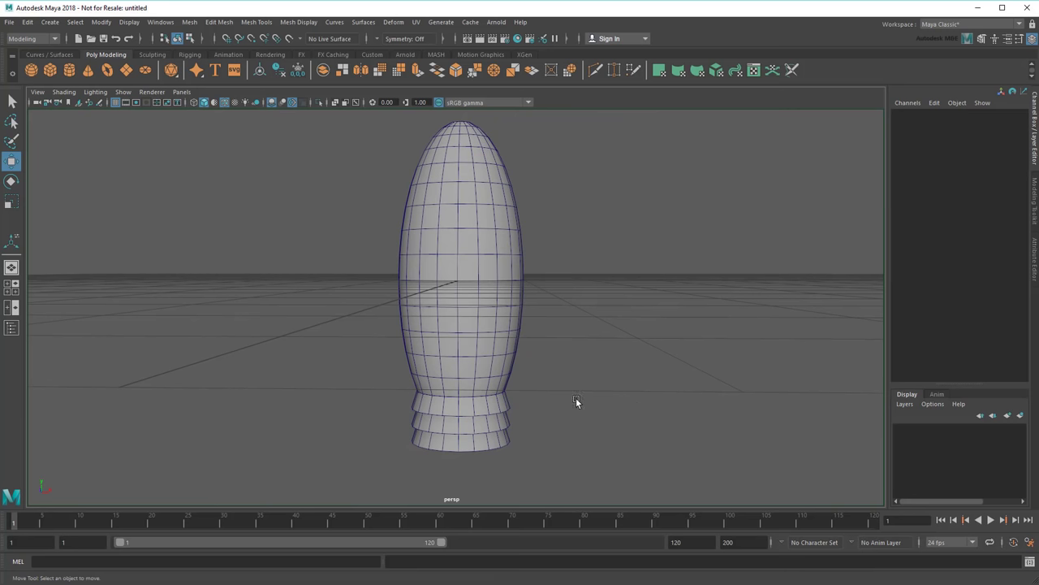
Raise the bottom ring slightly, then select the body together with all three rings.
click(498, 441)
middle_drag(498, 422, 497, 405)
click(494, 301)
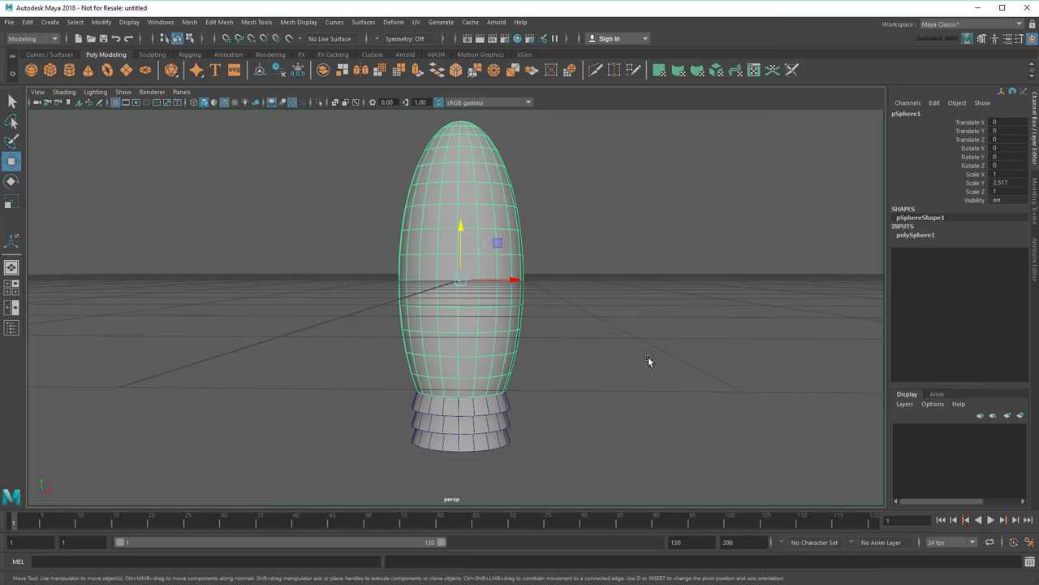
drag(649, 293, 383, 480)
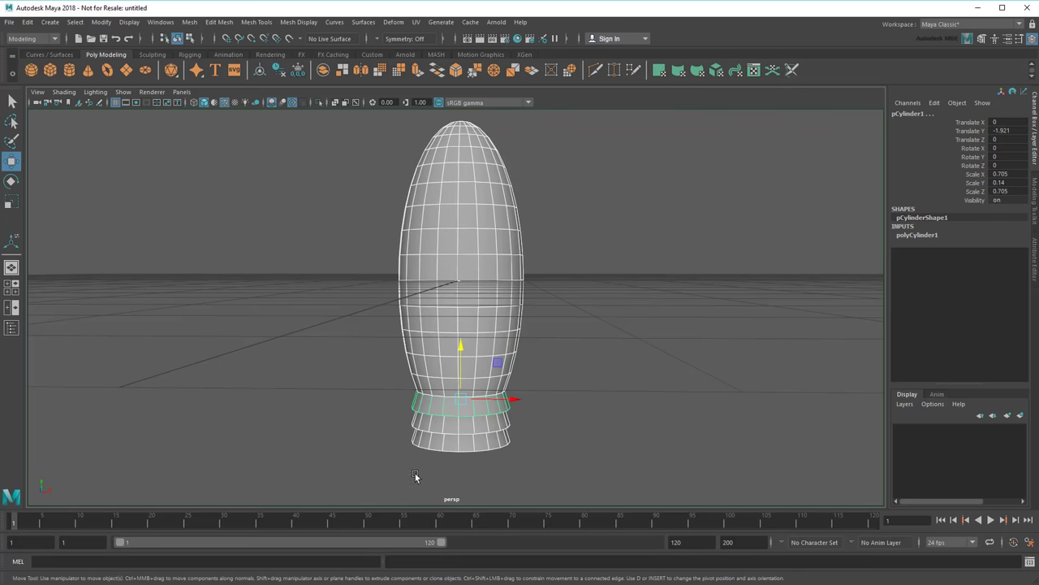
Apply Mesh > Booleans > Union to merge them into pSphere2.
click(187, 23)
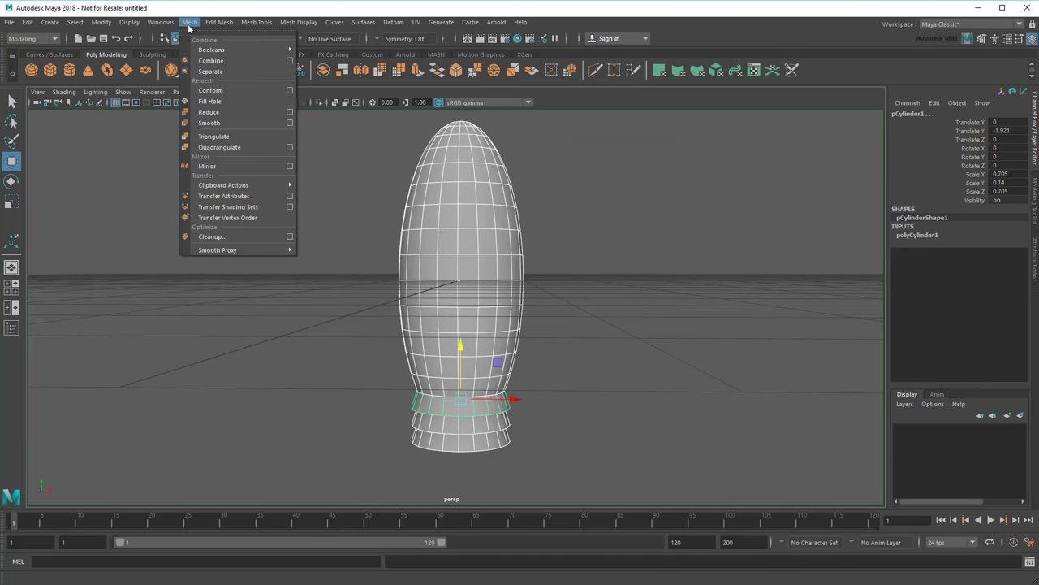
mouse_move(214, 51)
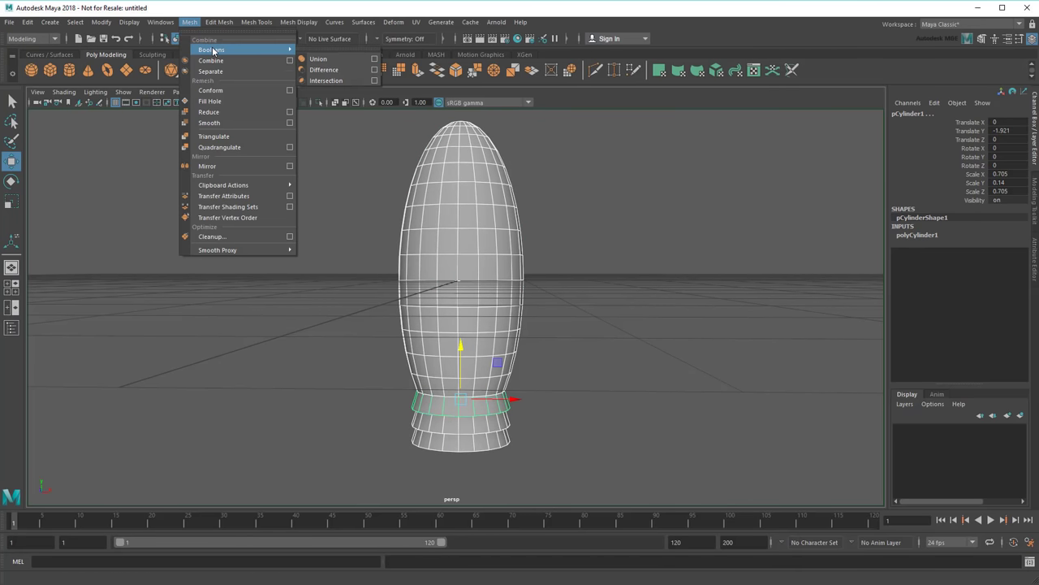
click(348, 58)
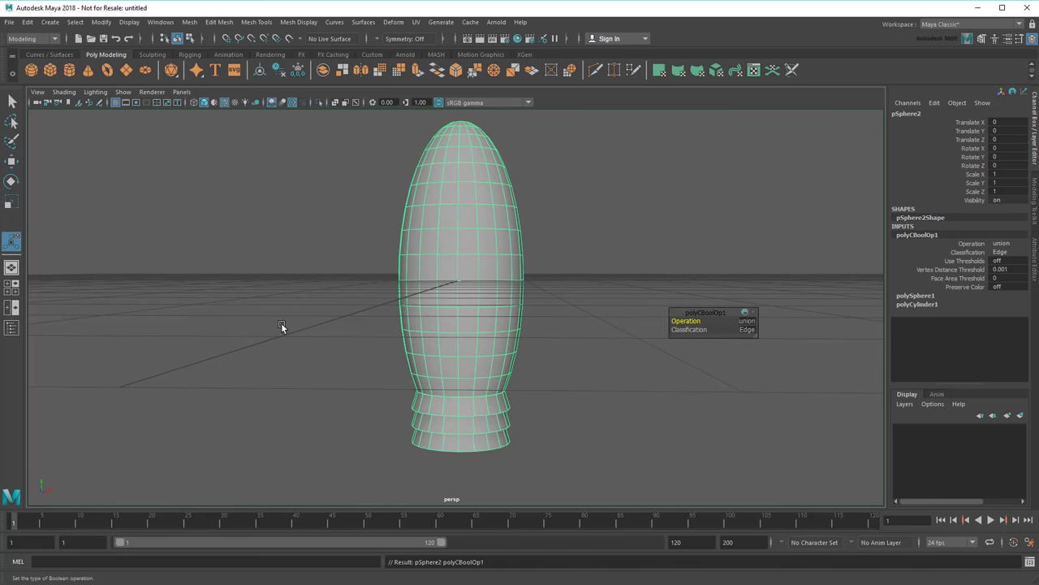
alt+drag(281, 325, 294, 341)
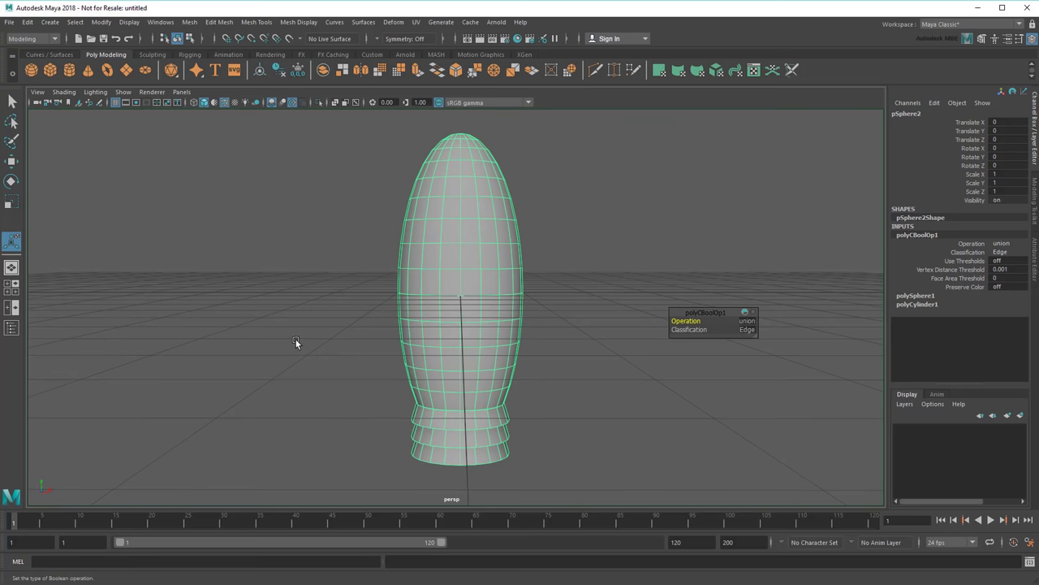
Create a new polygon cylinder and flatten it into a thin disc.
click(65, 72)
alt+drag(390, 325, 378, 327)
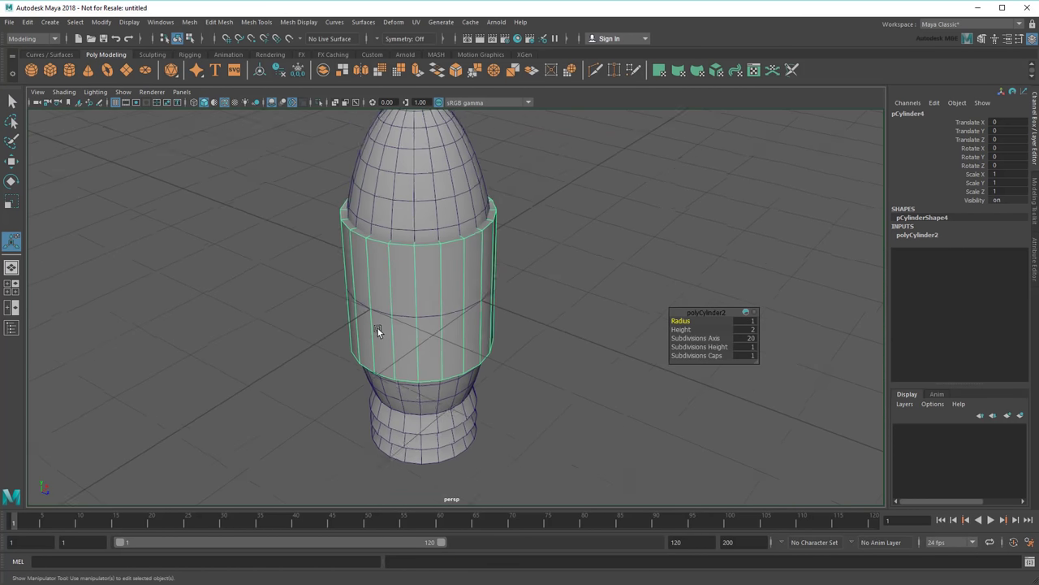
alt+right_drag(378, 327, 480, 395)
alt+middle_drag(480, 394, 440, 347)
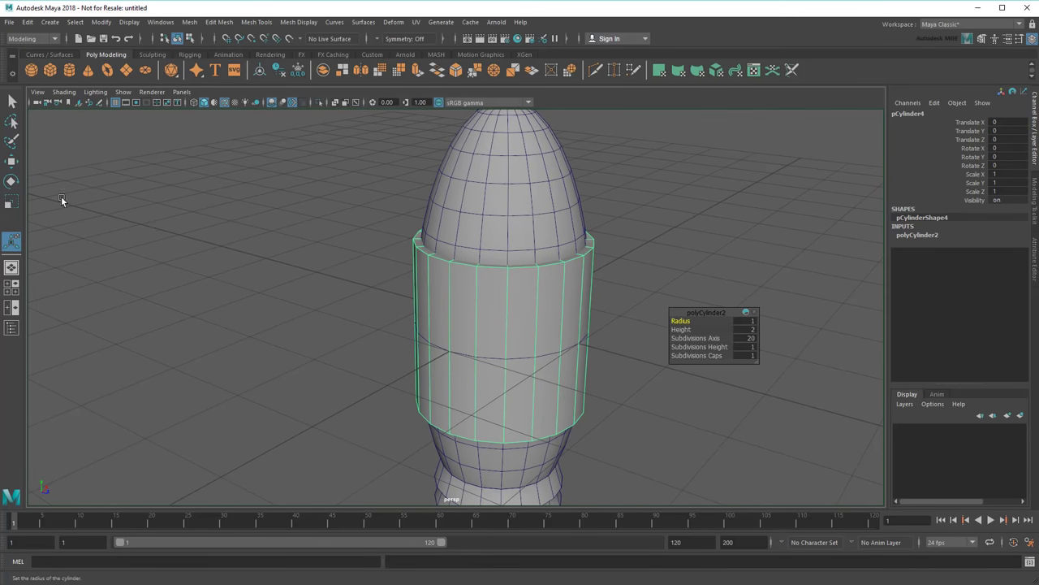
click(13, 203)
drag(503, 279, 764, 416)
Stand the disc upright by rotating it 90 degrees on X with snapping.
click(11, 160)
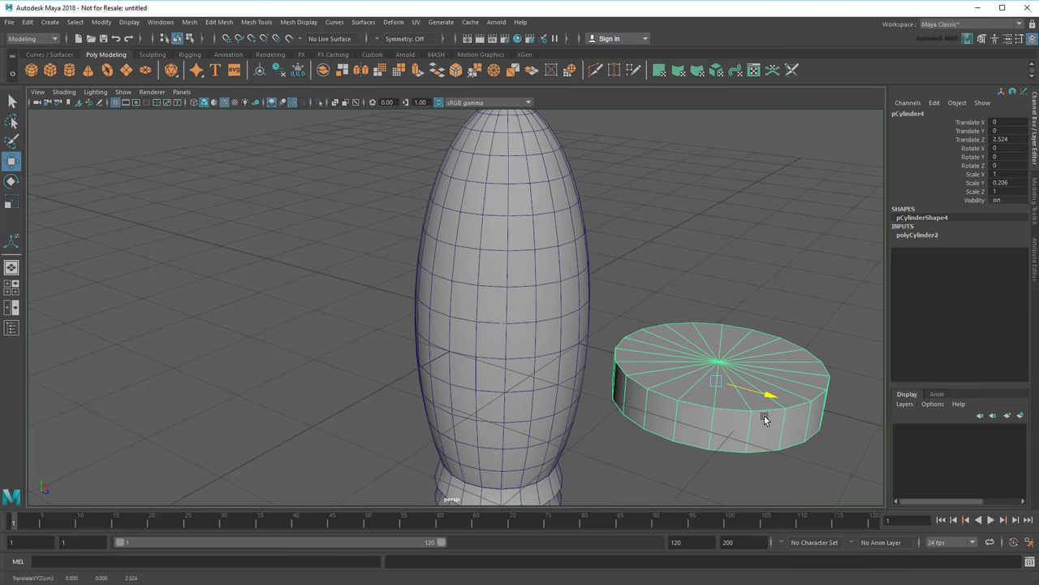
alt+drag(690, 429, 579, 409)
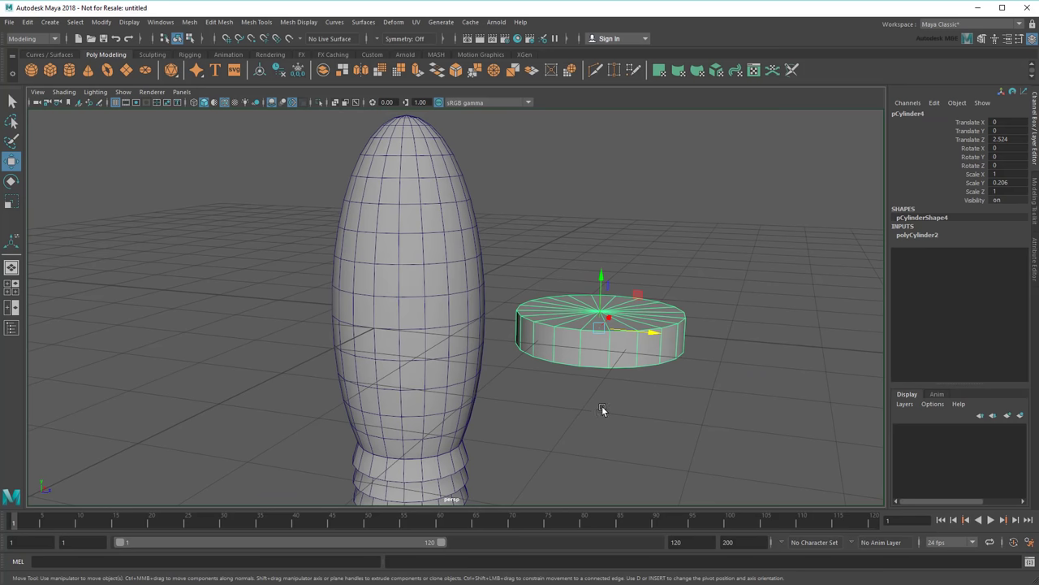
click(12, 181)
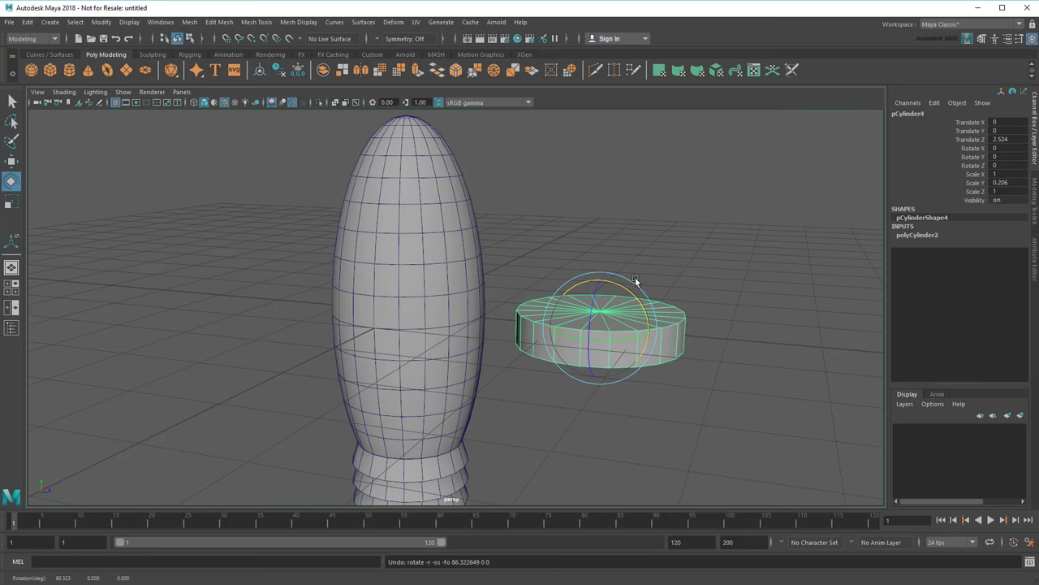
drag(620, 282, 641, 336)
key(ctrl+z)
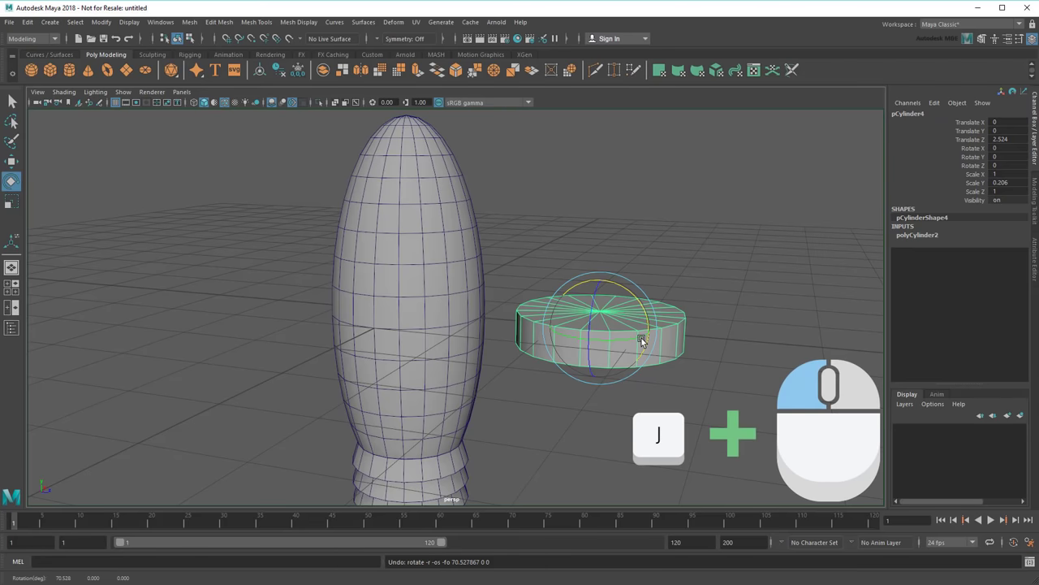
drag(623, 283, 693, 350)
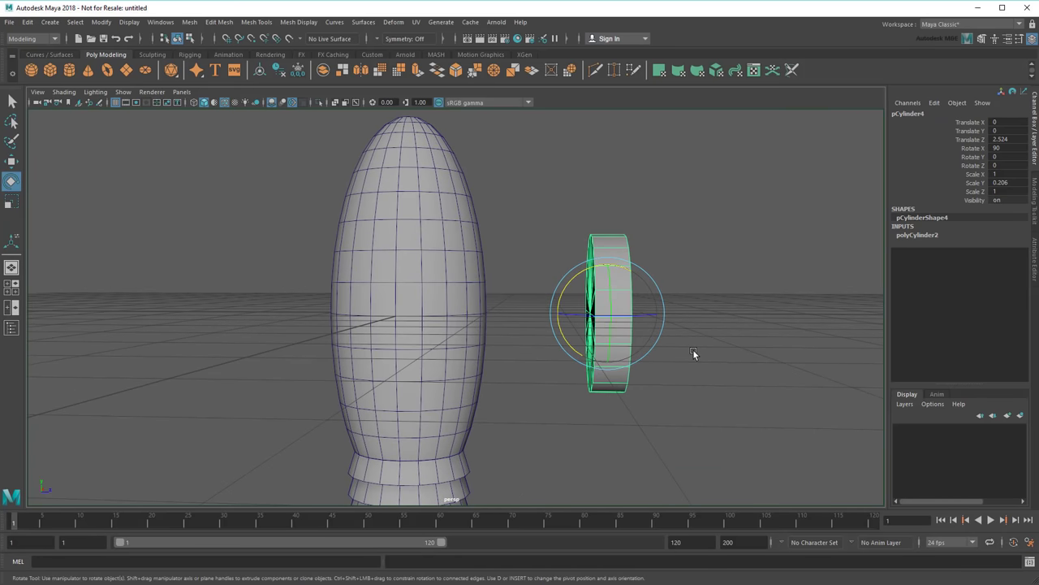
Shrink the disc to about 0.5, thicken it slightly and seat it against the body's side.
click(11, 201)
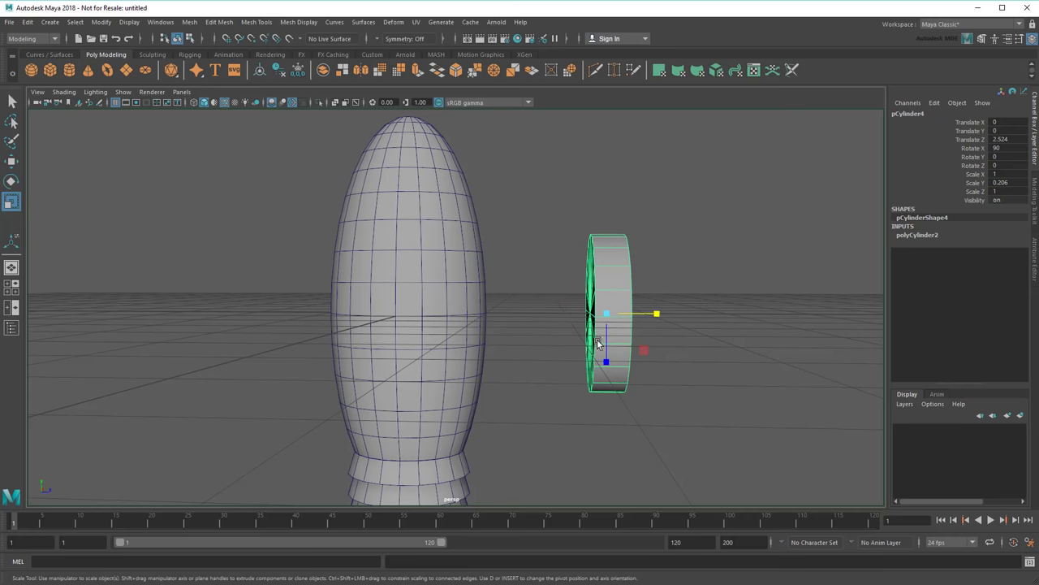
drag(617, 319, 584, 305)
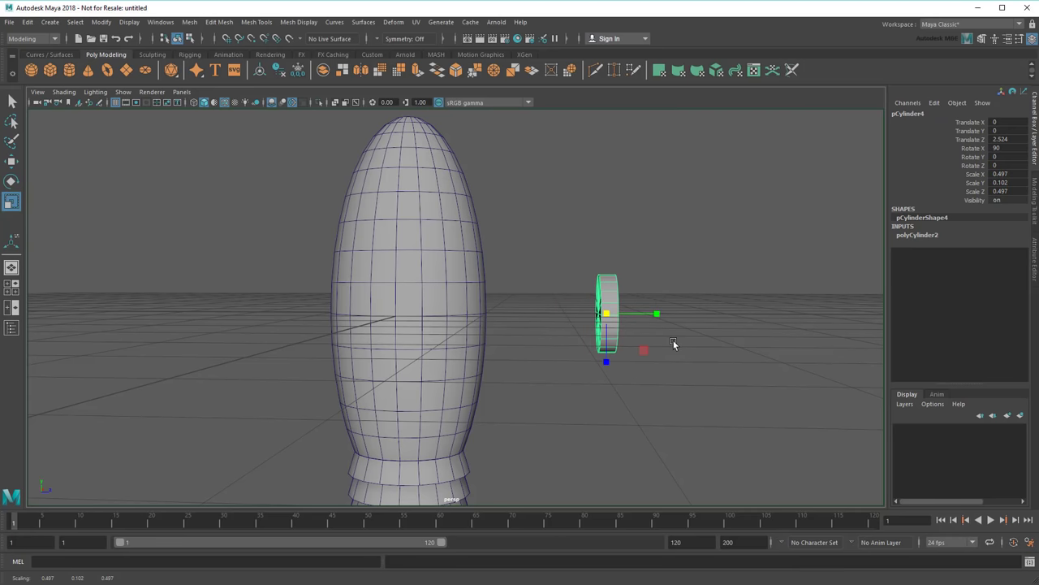
alt+drag(673, 346, 525, 308)
key(w)
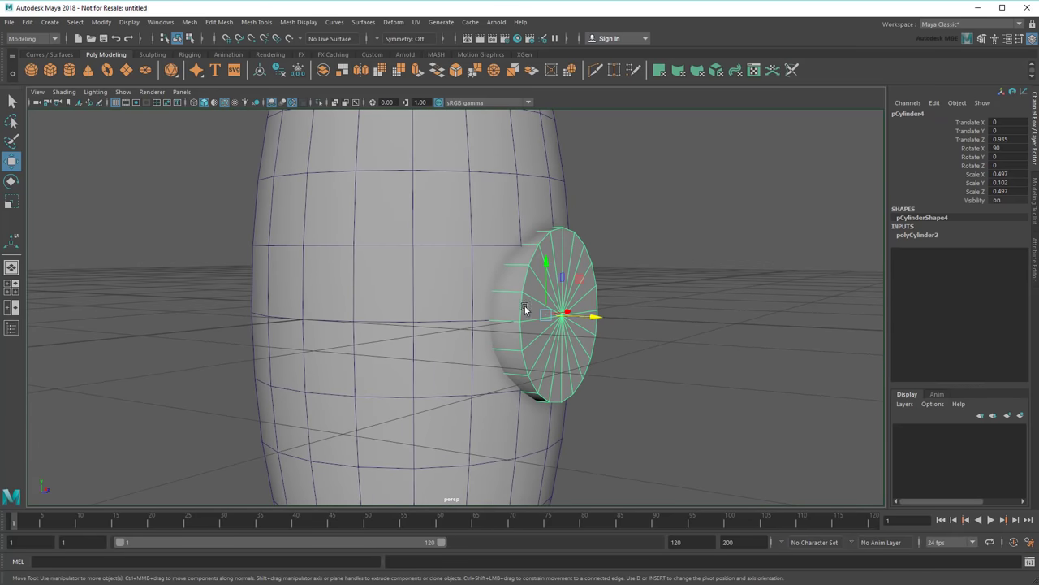
click(11, 201)
drag(590, 317, 602, 322)
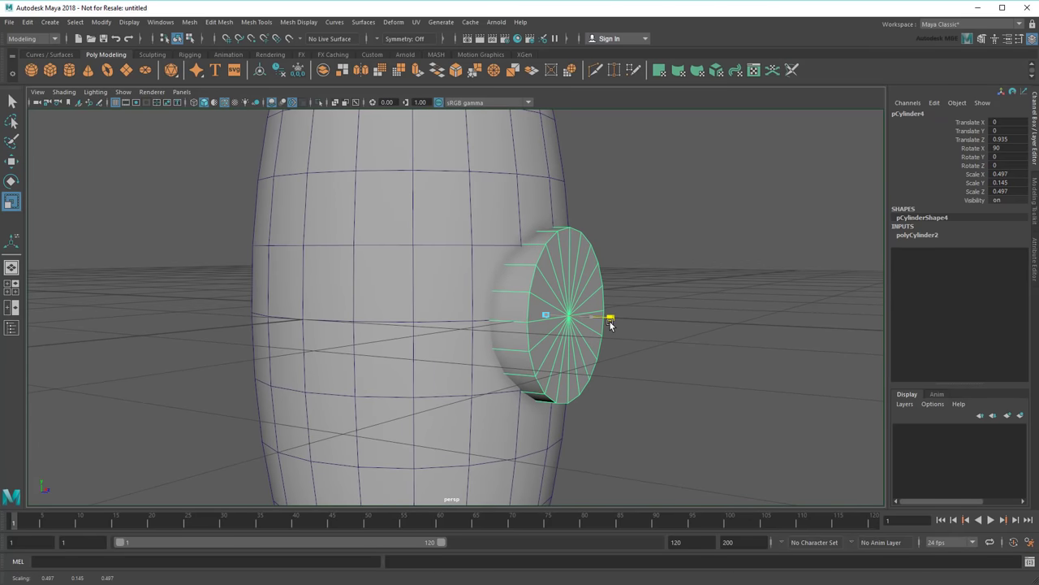
key(w)
drag(593, 315, 598, 320)
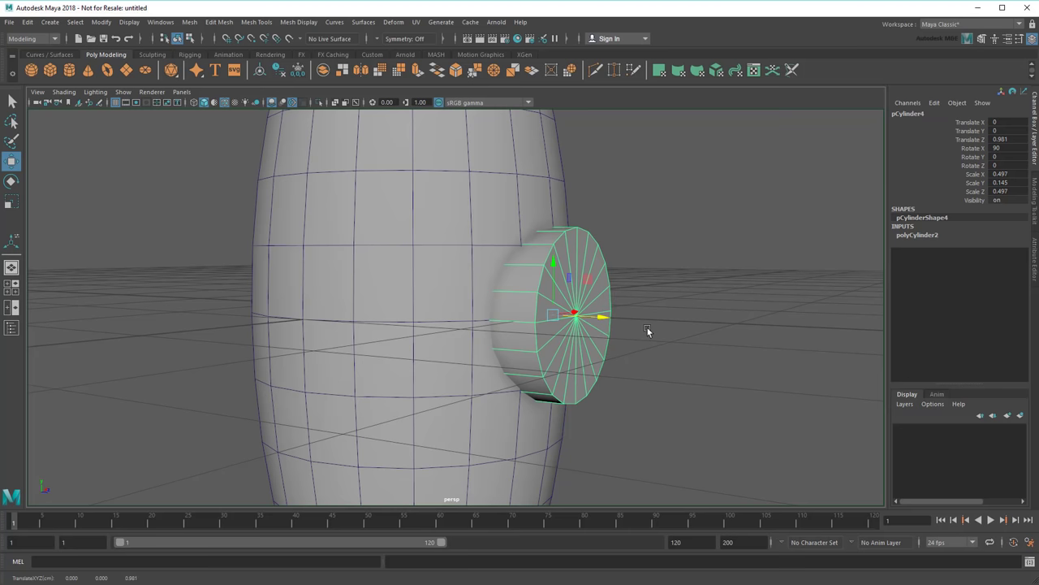
alt+drag(667, 341, 607, 337)
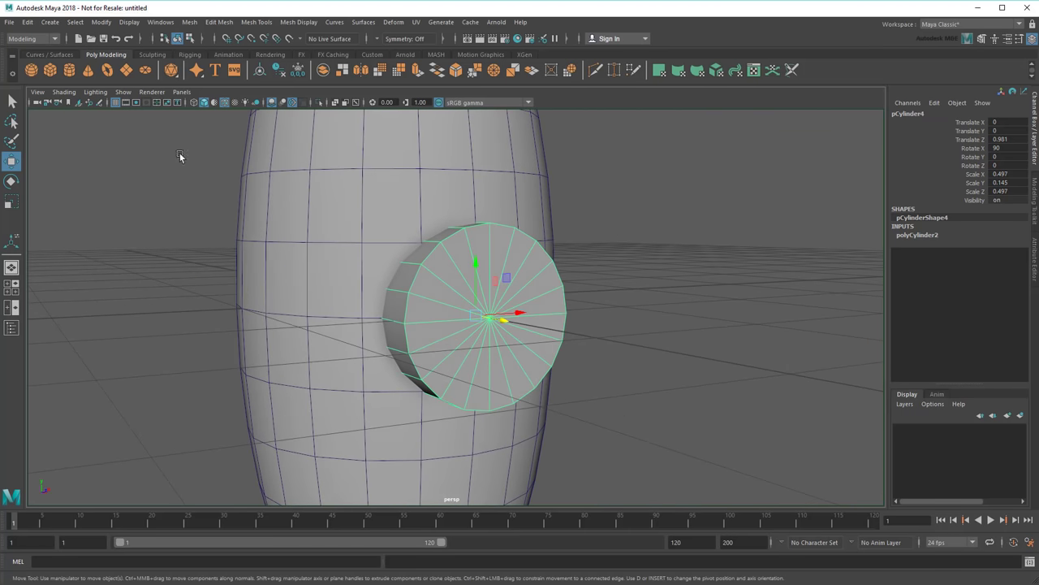
click(13, 100)
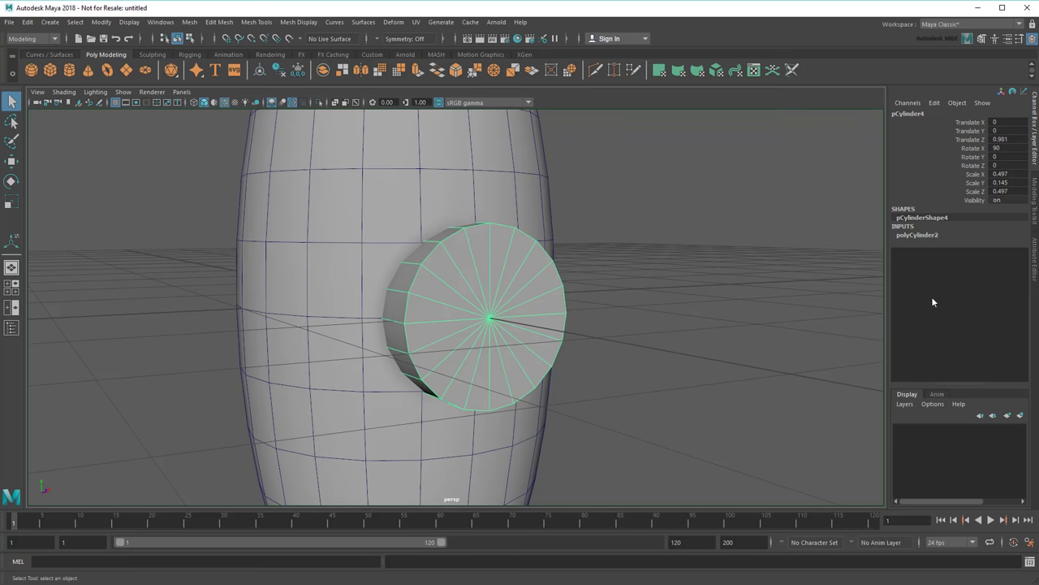
Set Subdivisions Caps to 4 on the disc's polyCylinder2 node in the Attribute Editor.
click(1034, 276)
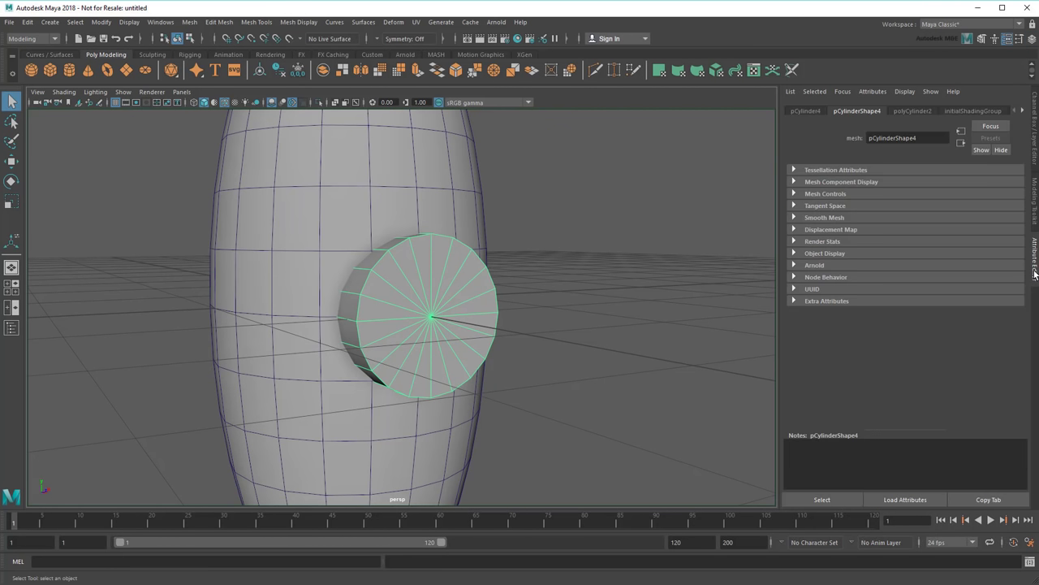
click(912, 111)
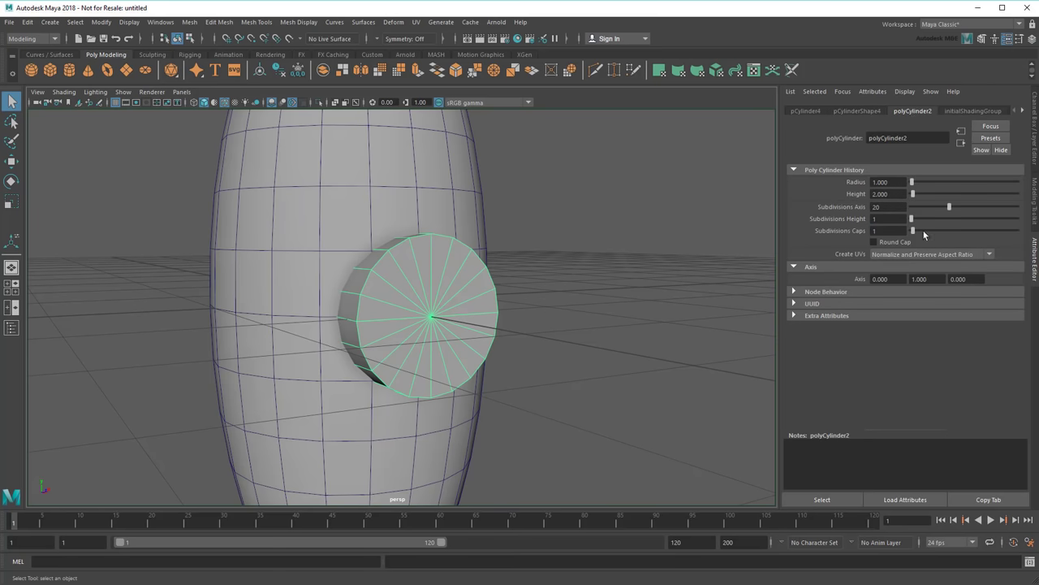
drag(912, 231, 922, 236)
scroll(476, 326, up, 3)
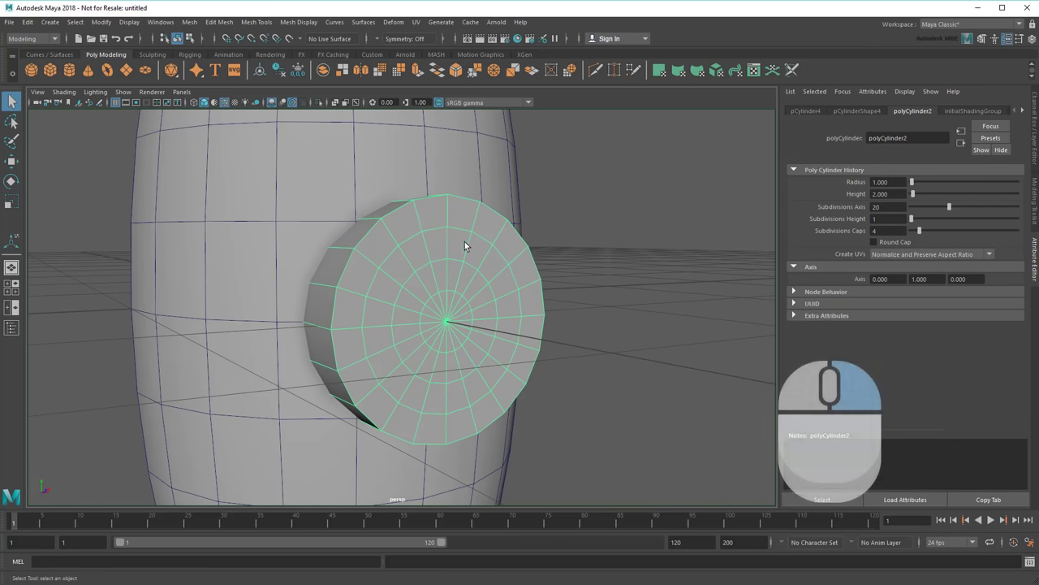
In edge mode, select a cap edge loop and scale it toward the disc's rim.
right_click(453, 211)
right_drag(453, 211, 455, 184)
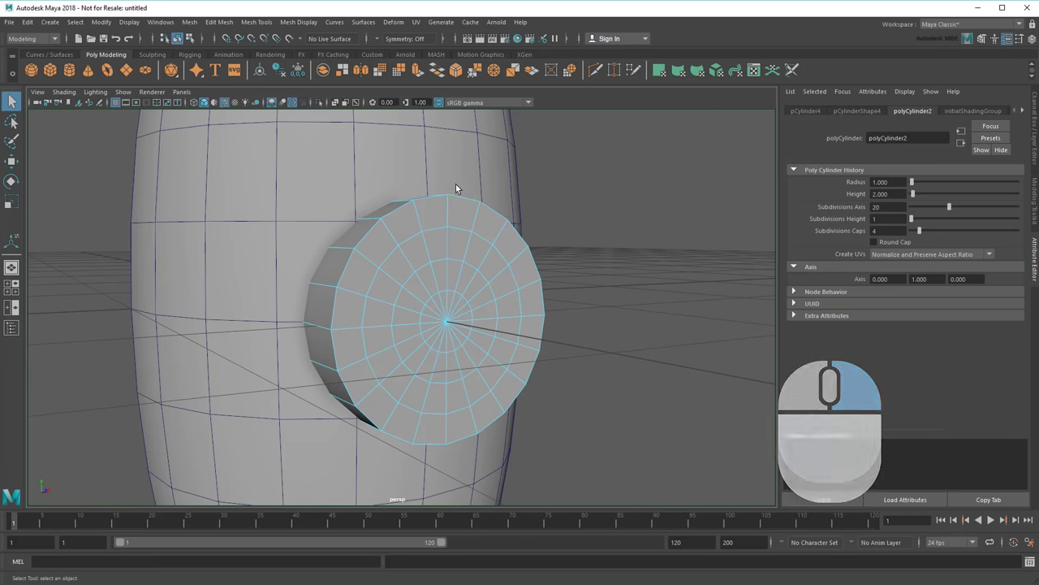
click(459, 231)
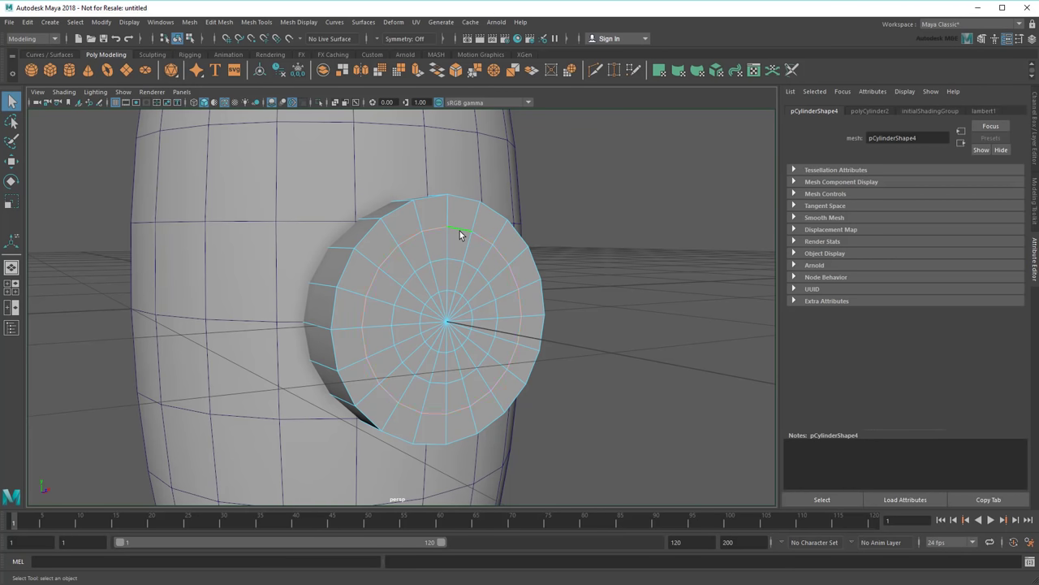
click(12, 202)
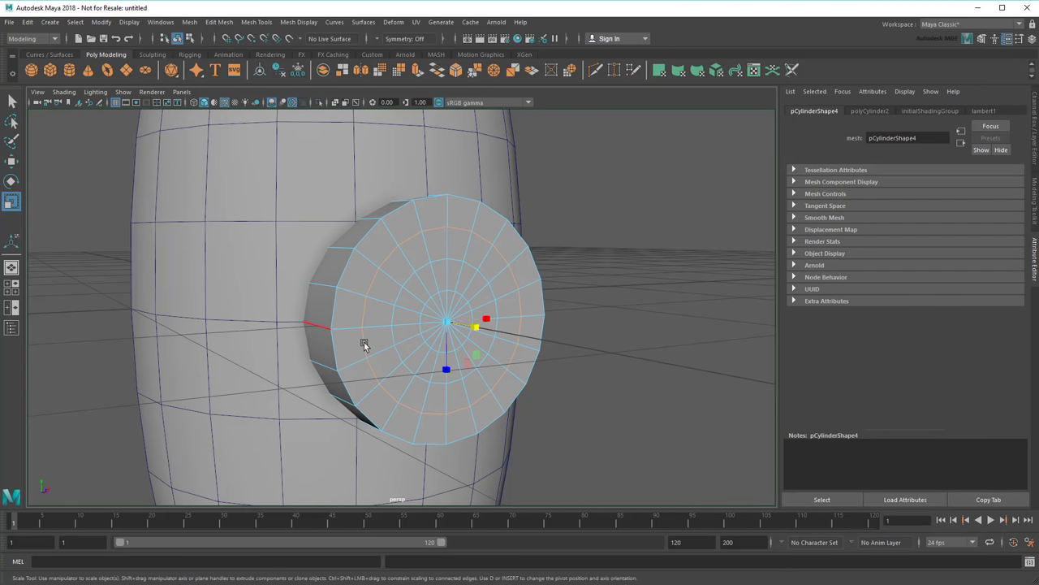
drag(445, 325, 513, 345)
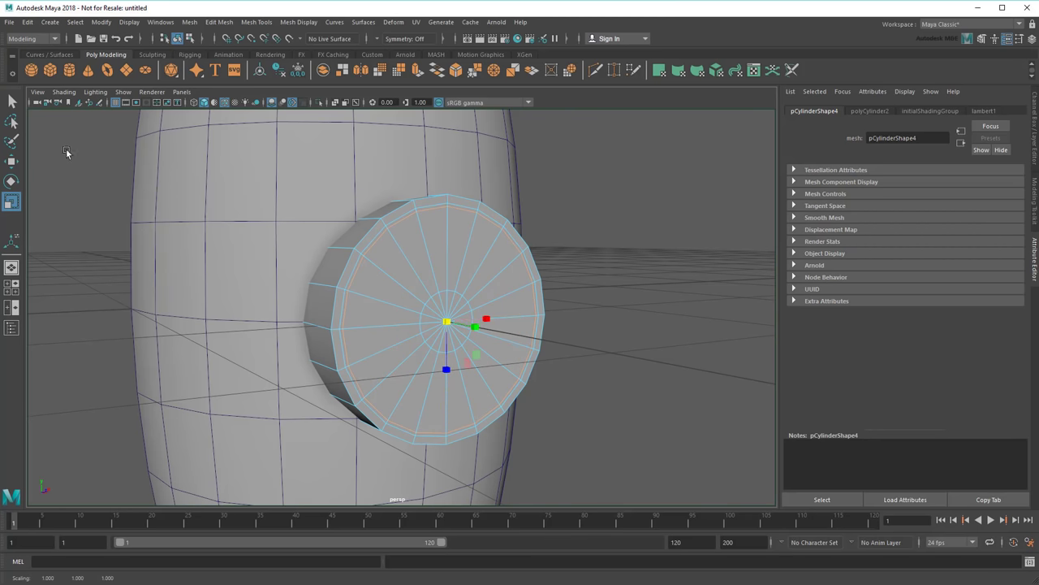
click(11, 161)
alt+drag(515, 389, 587, 349)
scroll(567, 352, up, 3)
Push the edge loop outward into a raised rim, then shift the porthole slightly left in object mode.
key(r)
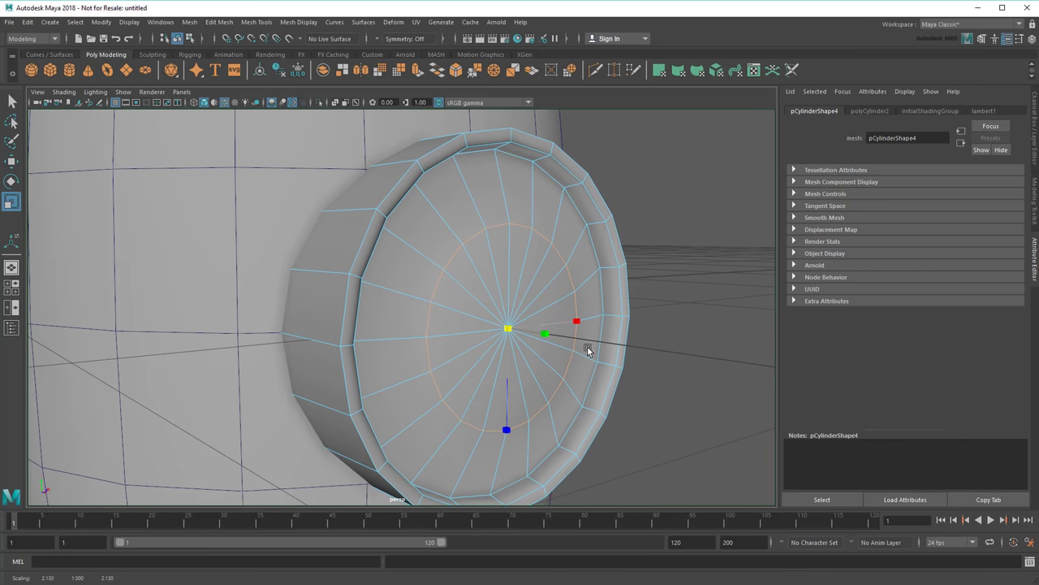
click(11, 160)
alt+drag(507, 357, 609, 382)
drag(642, 337, 631, 339)
click(699, 377)
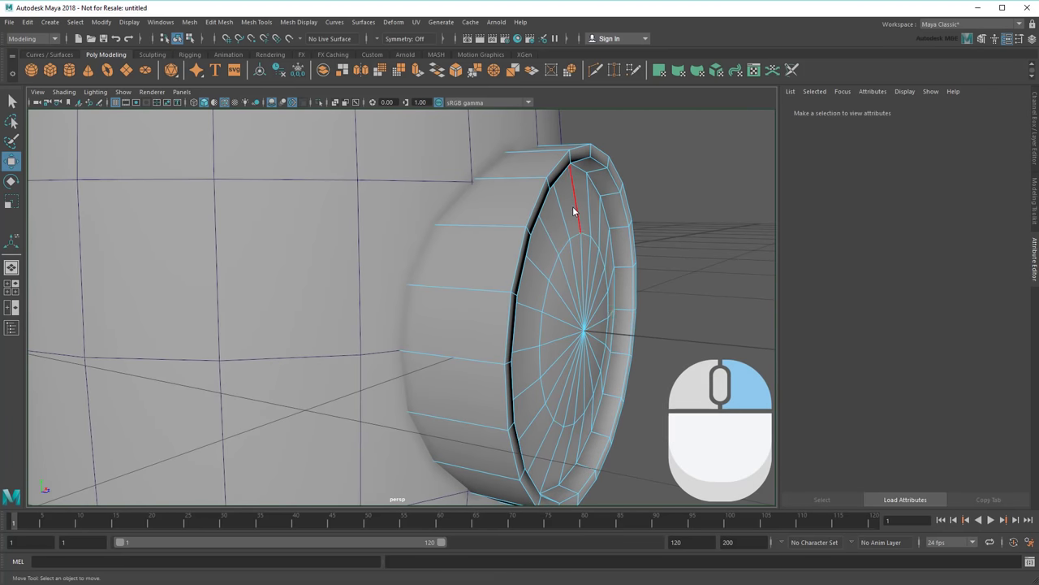
right_drag(571, 201, 602, 196)
drag(585, 325, 562, 331)
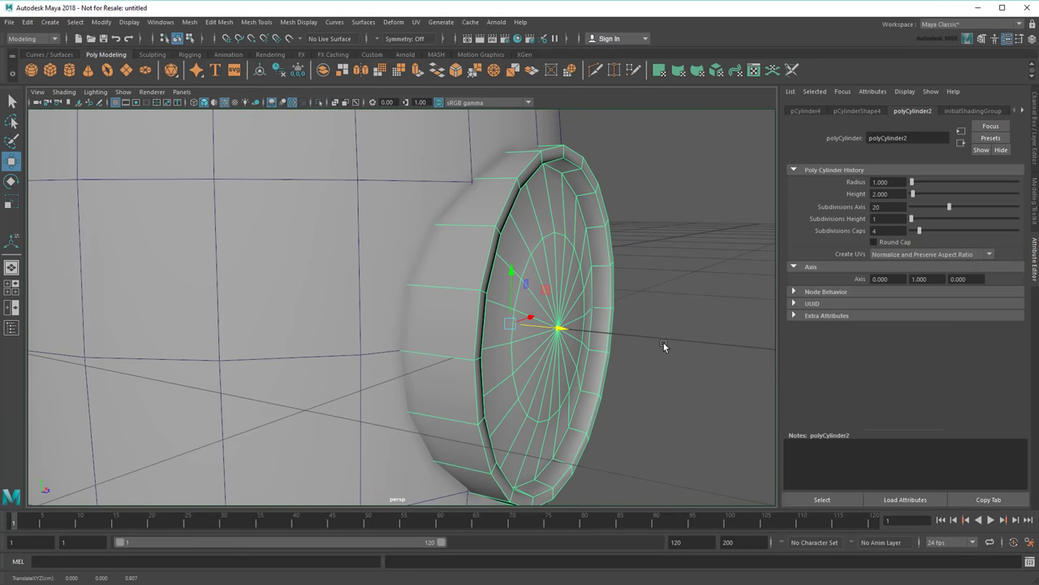
alt+drag(664, 343, 603, 352)
scroll(603, 352, down, 2)
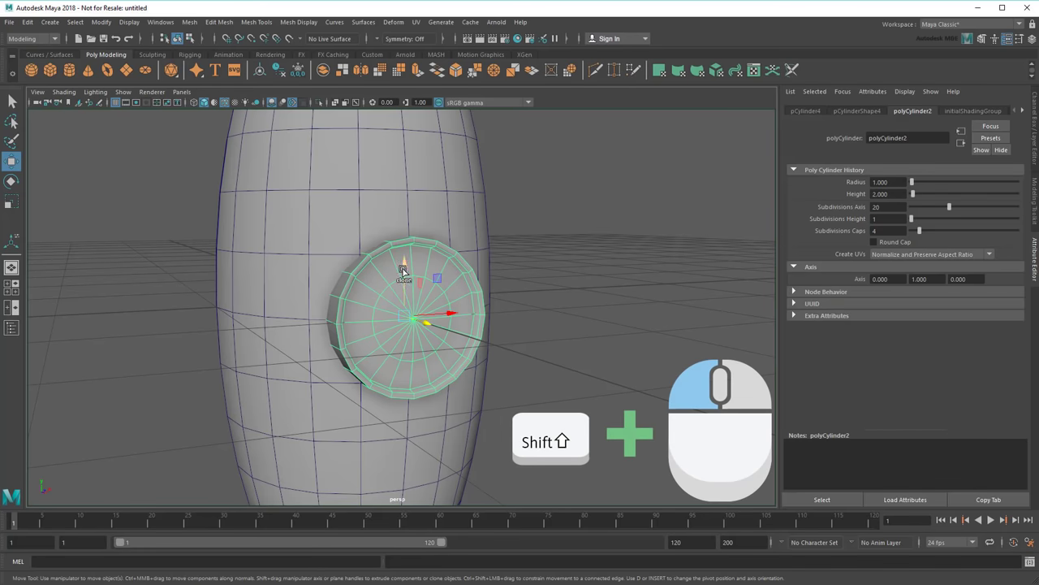
Duplicate the porthole upward as pCylinder5, shrink it and tilt it to follow the body's curve.
shift+drag(402, 276, 402, 110)
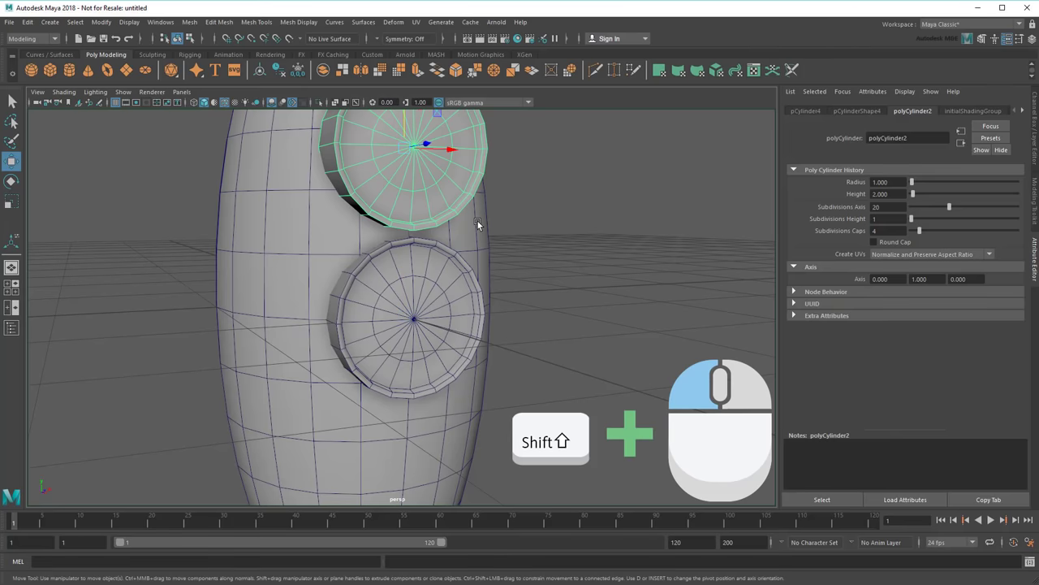
mouse_move(481, 225)
alt+mouse_down()
mouse_move(495, 287)
mouse_move(523, 284)
alt+mouse_up()
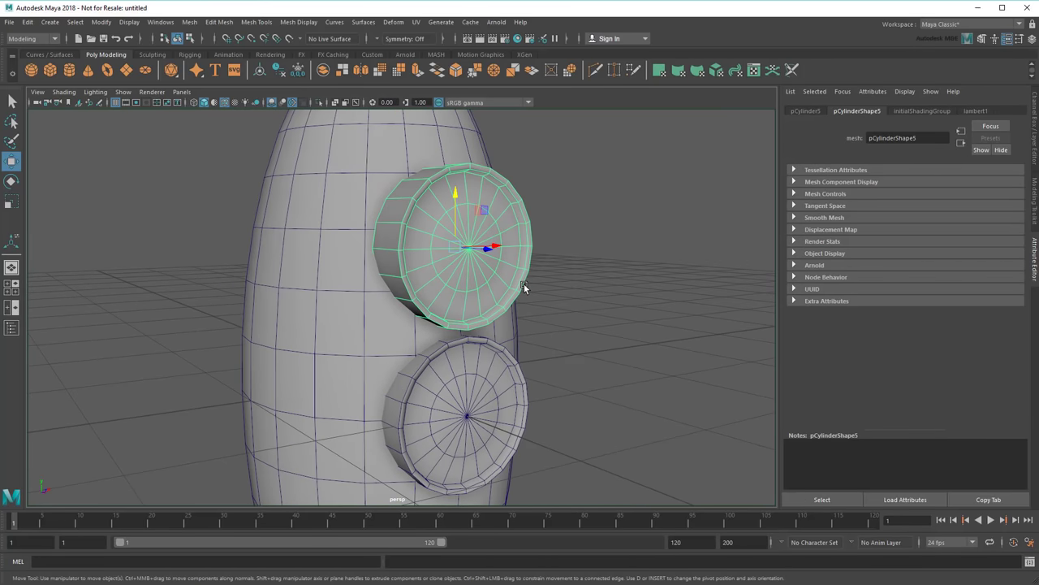
key(r)
drag(468, 246, 410, 248)
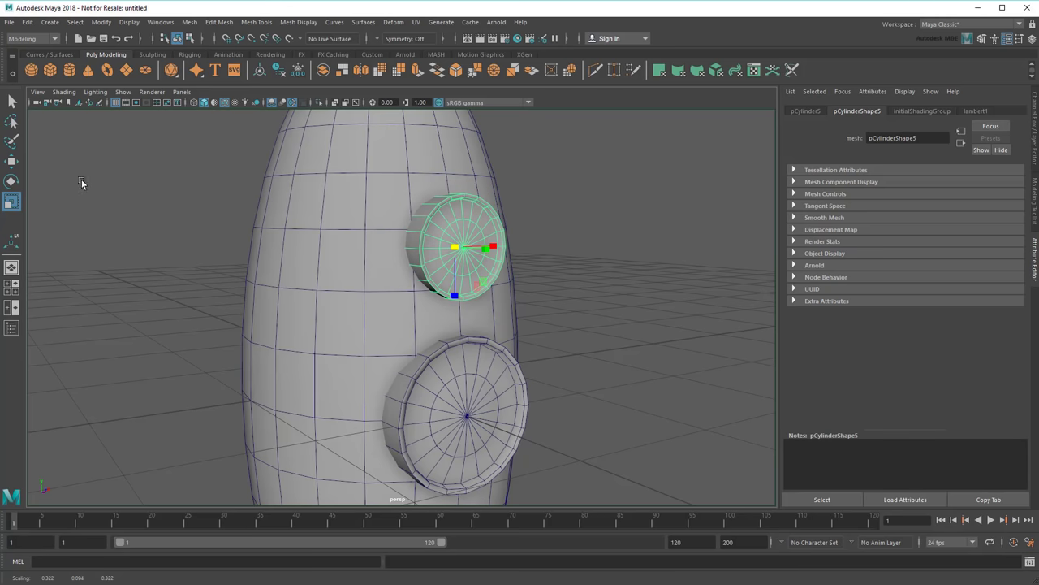
key(w)
alt+drag(525, 243, 530, 214)
key(e)
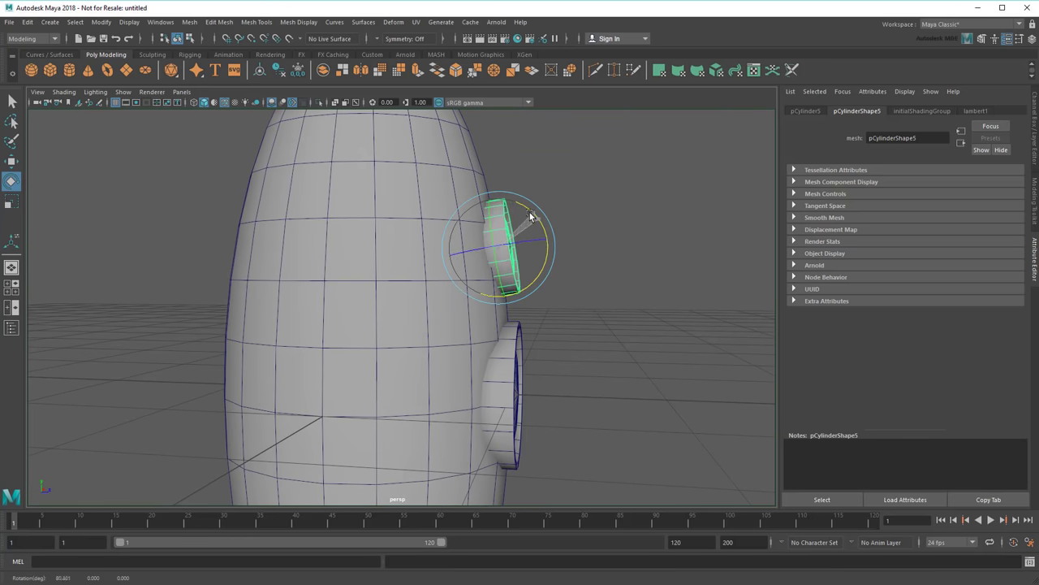
click(610, 290)
alt+drag(609, 290, 521, 306)
scroll(490, 331, down, 5)
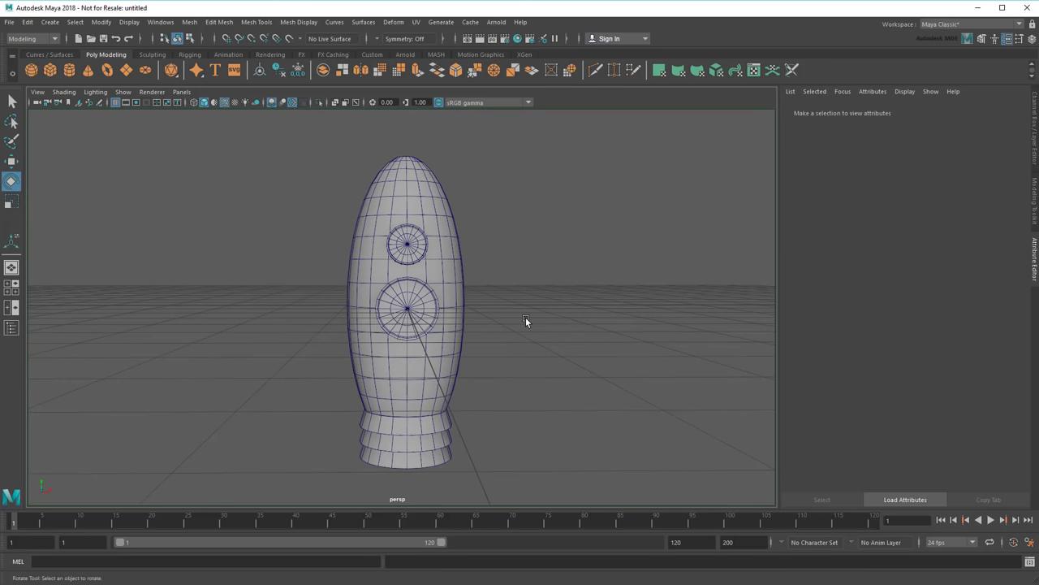
Select the body and both portholes and Boolean-union them into pSphere3.
key(q)
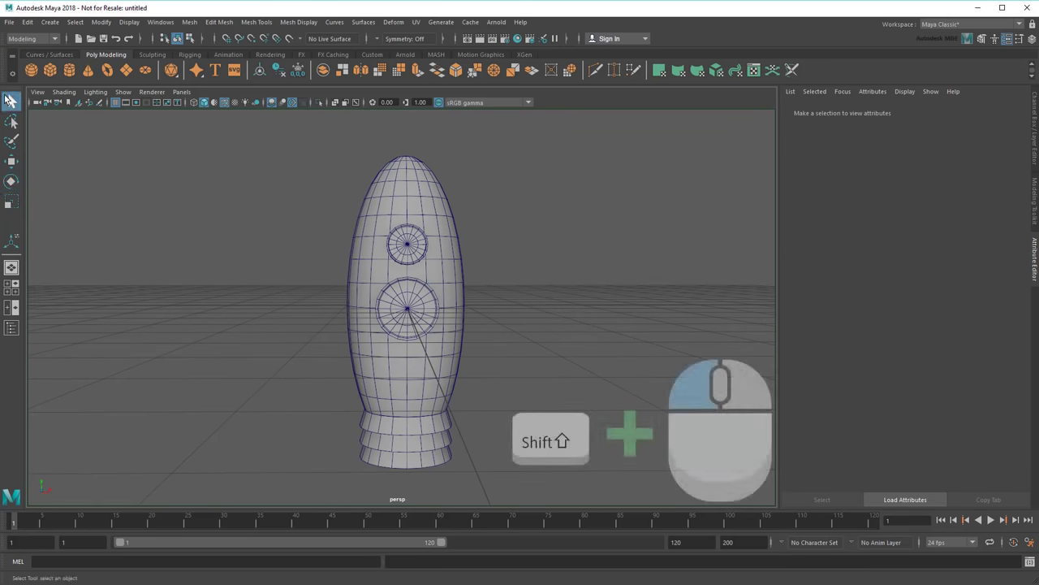
shift+click(391, 181)
shift+click(415, 253)
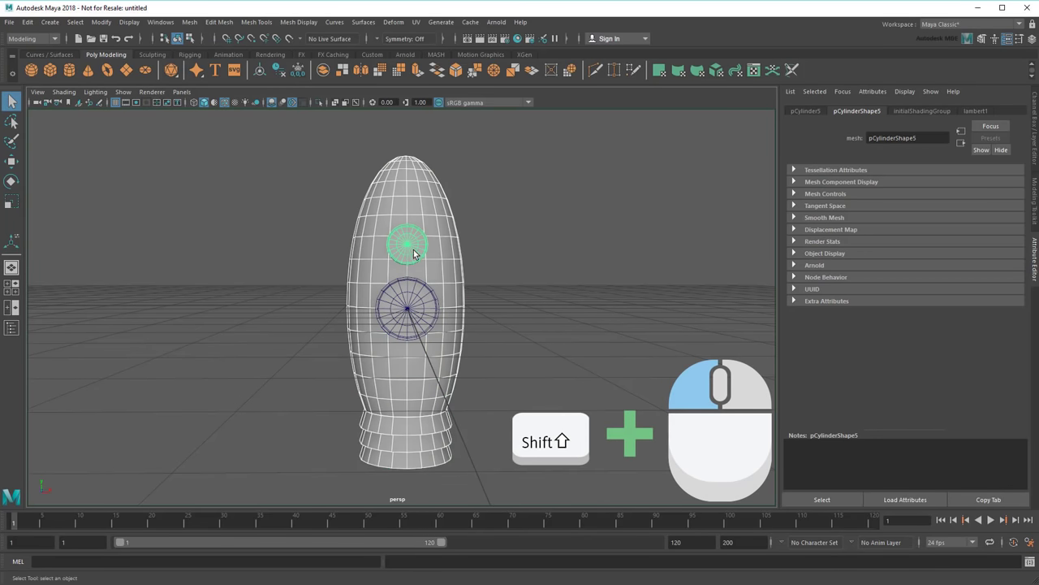
shift+click(414, 298)
click(189, 22)
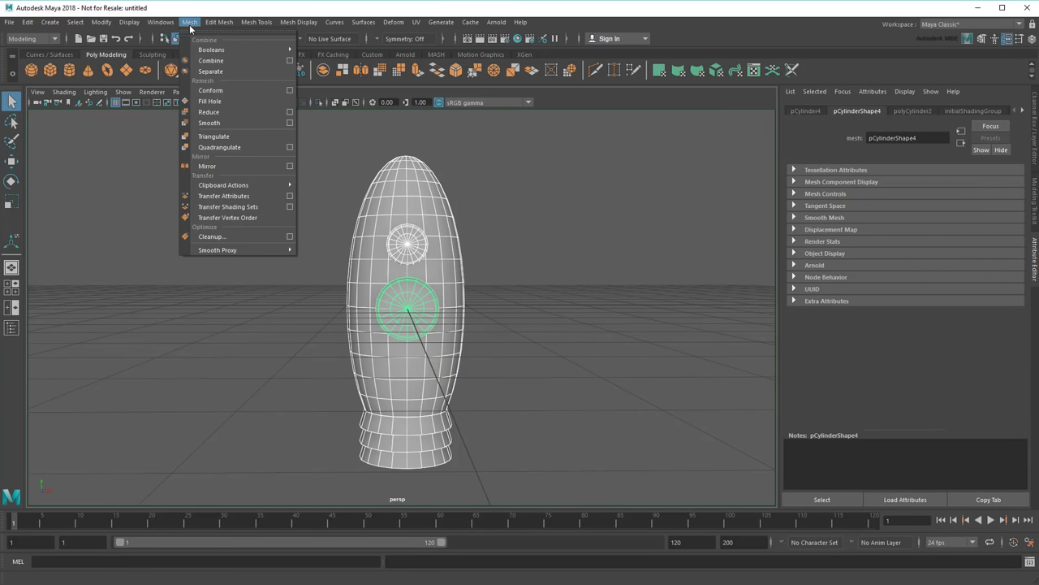
click(320, 60)
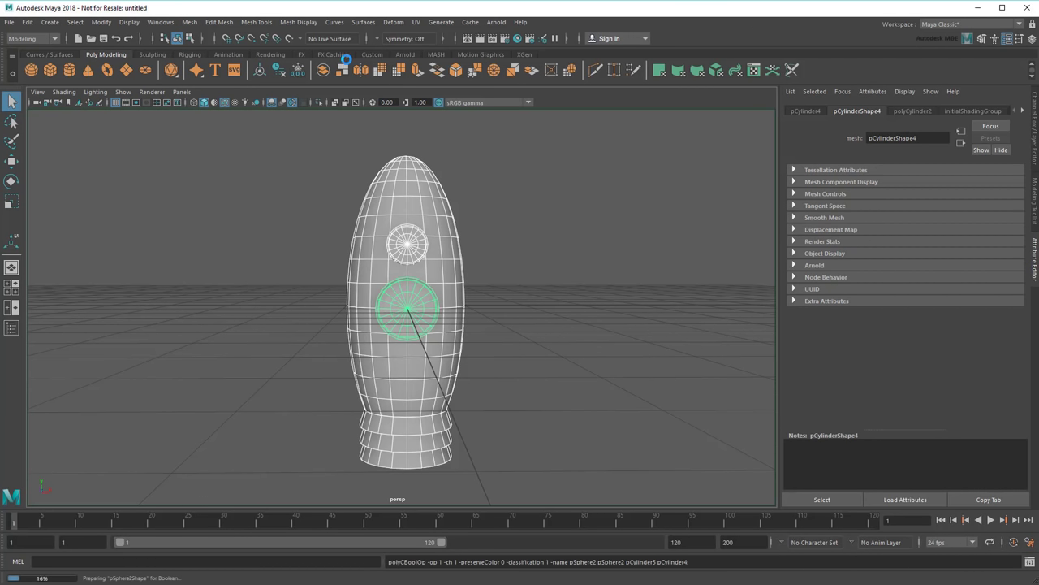
click(525, 278)
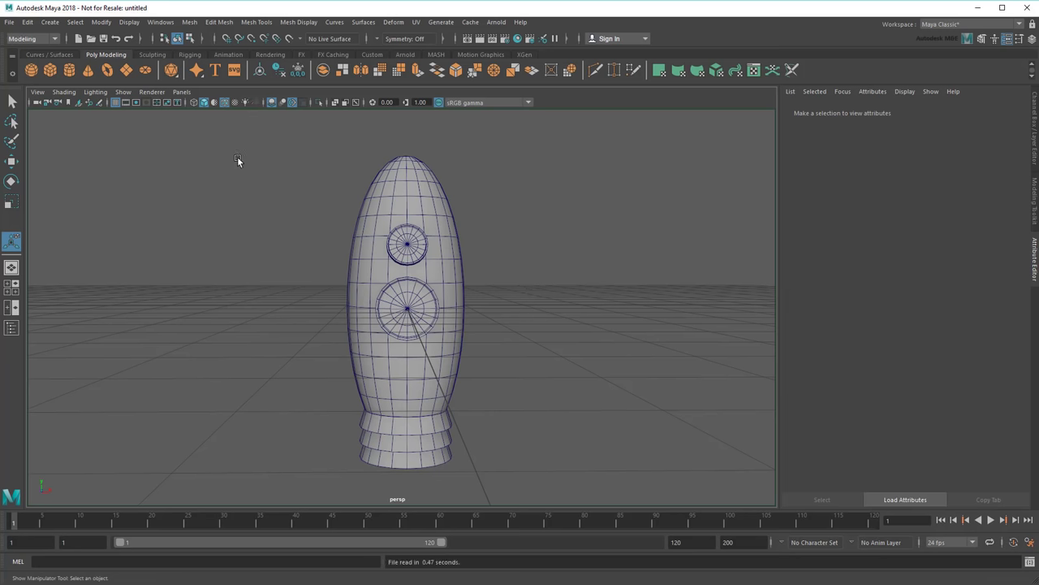
Add a polygon cone and raise it above the top of the rocket body in wireframe view.
click(87, 70)
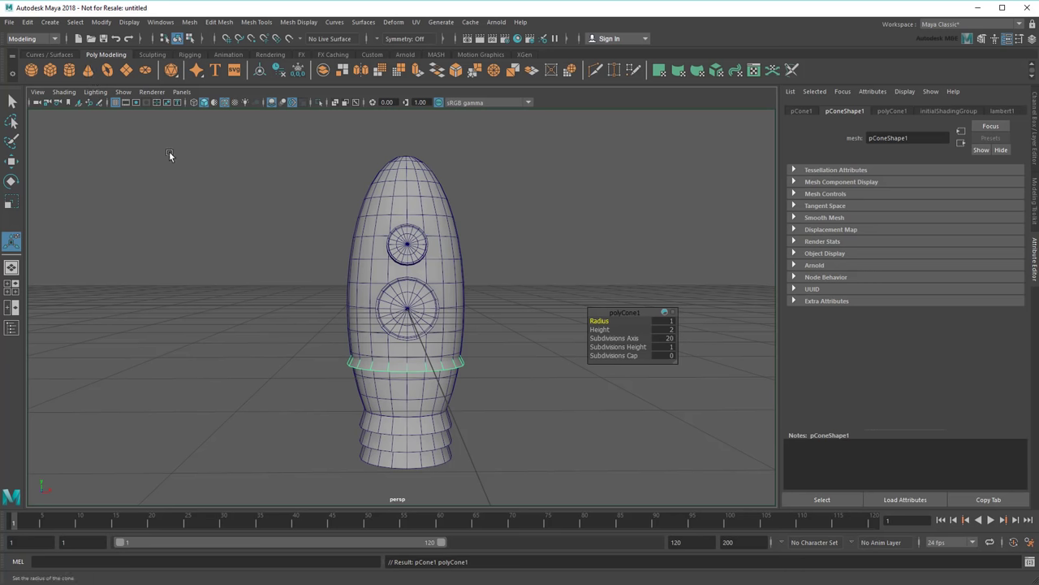
click(64, 92)
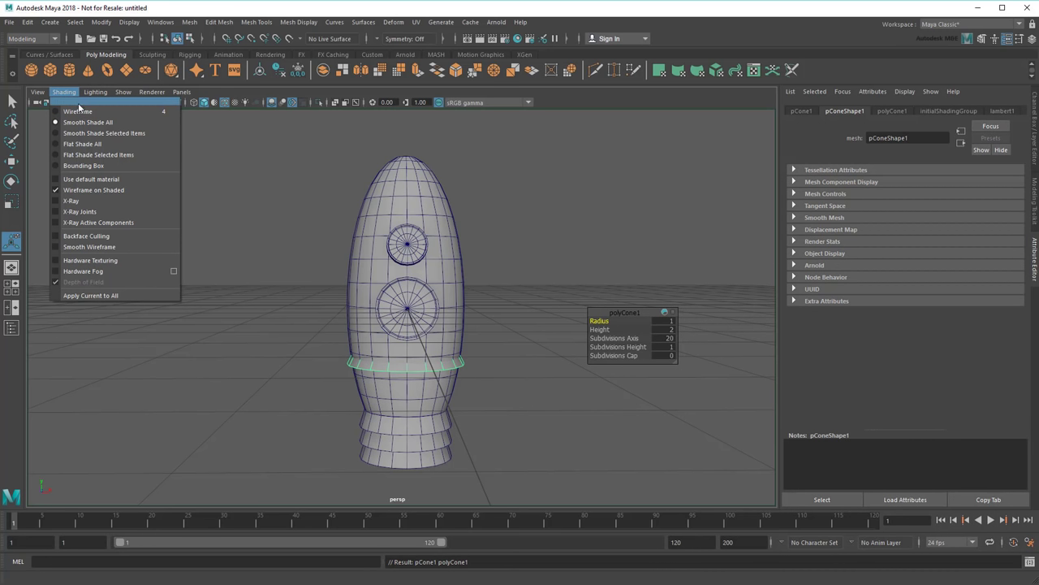
click(79, 111)
scroll(284, 227, up, 3)
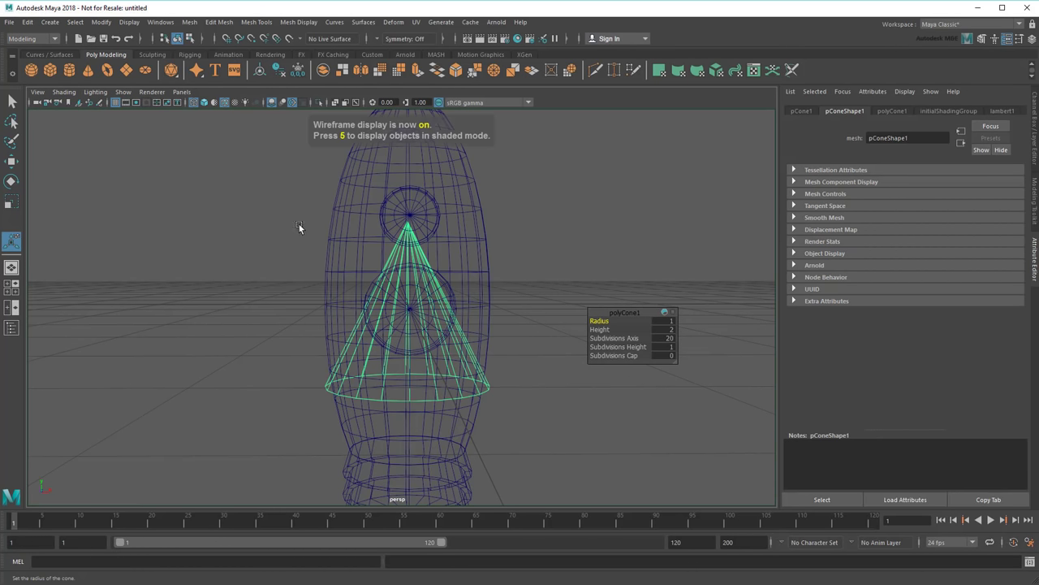
alt+middle_drag(299, 224, 290, 293)
click(11, 161)
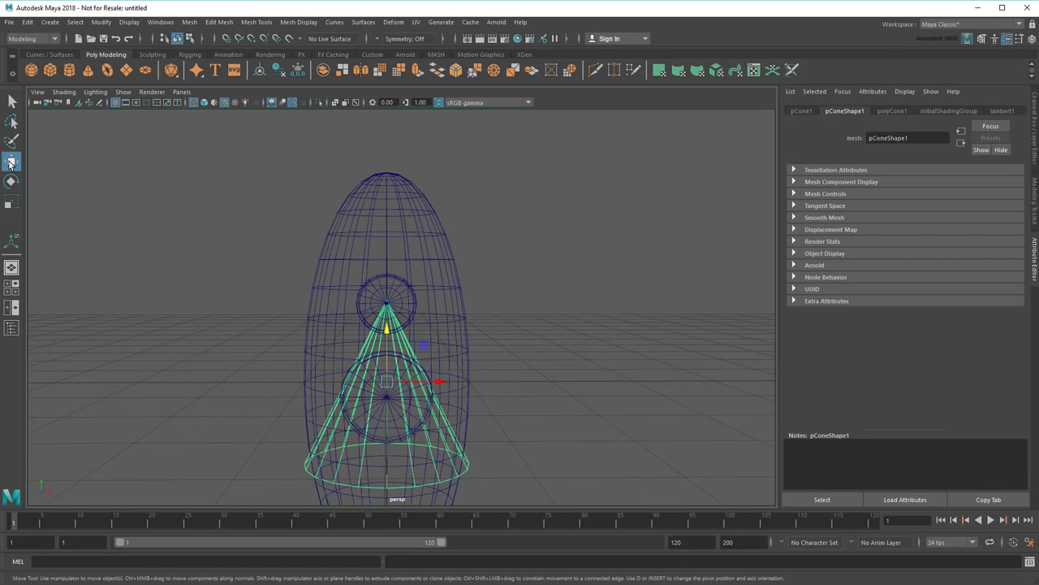
drag(389, 331, 387, 124)
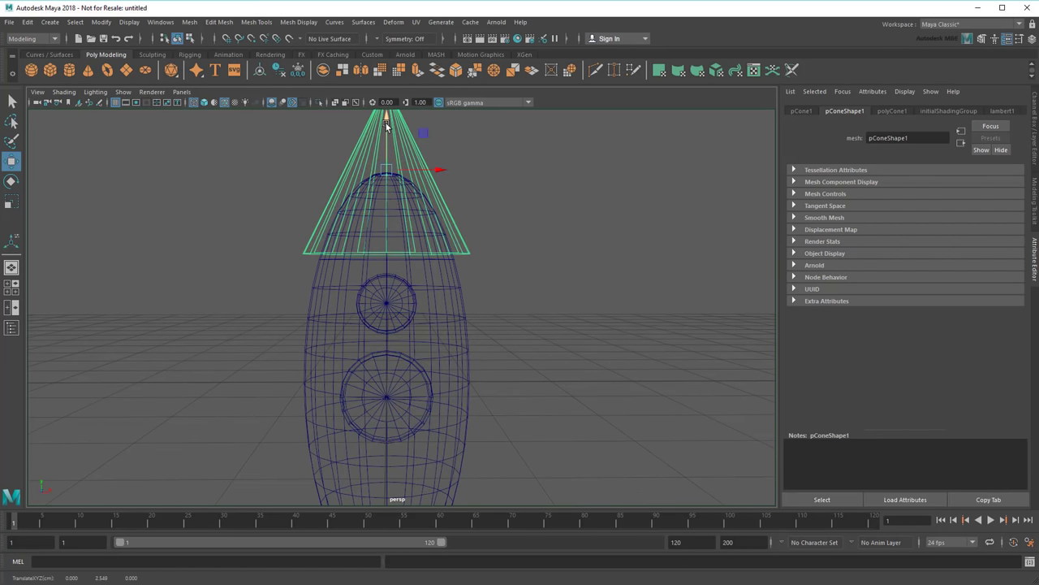
alt+middle_drag(458, 209, 465, 266)
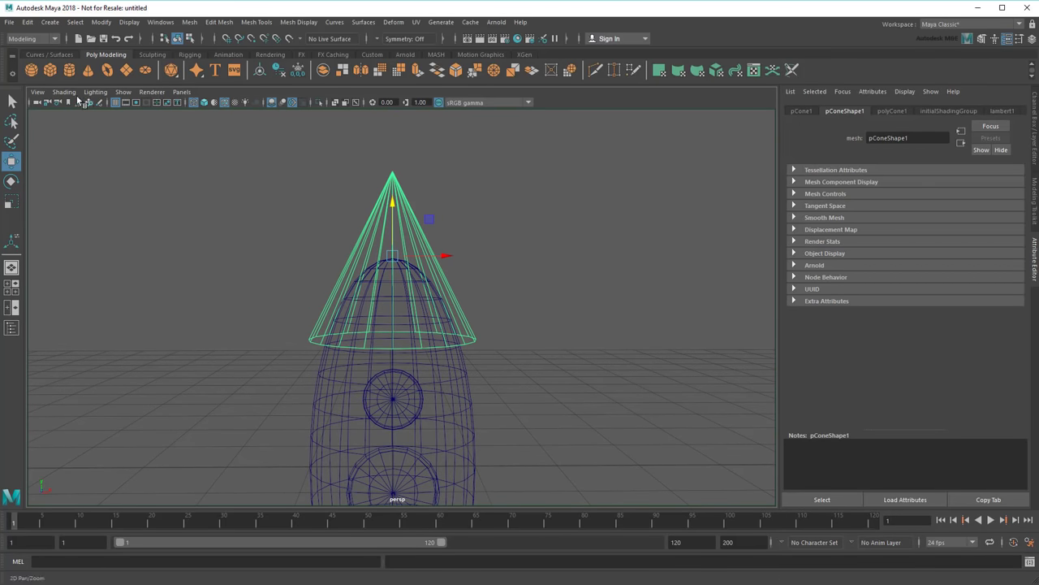
Shrink the cone uniformly to 0.728 and lower it onto the body top in smooth shading.
click(63, 92)
click(81, 120)
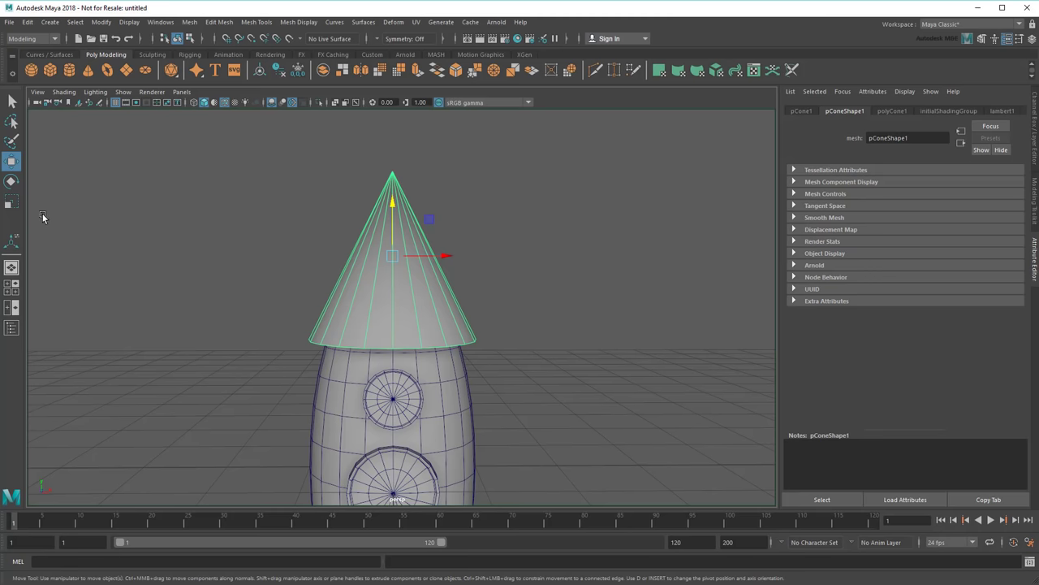
click(11, 200)
scroll(424, 348, up, 3)
drag(387, 240, 341, 235)
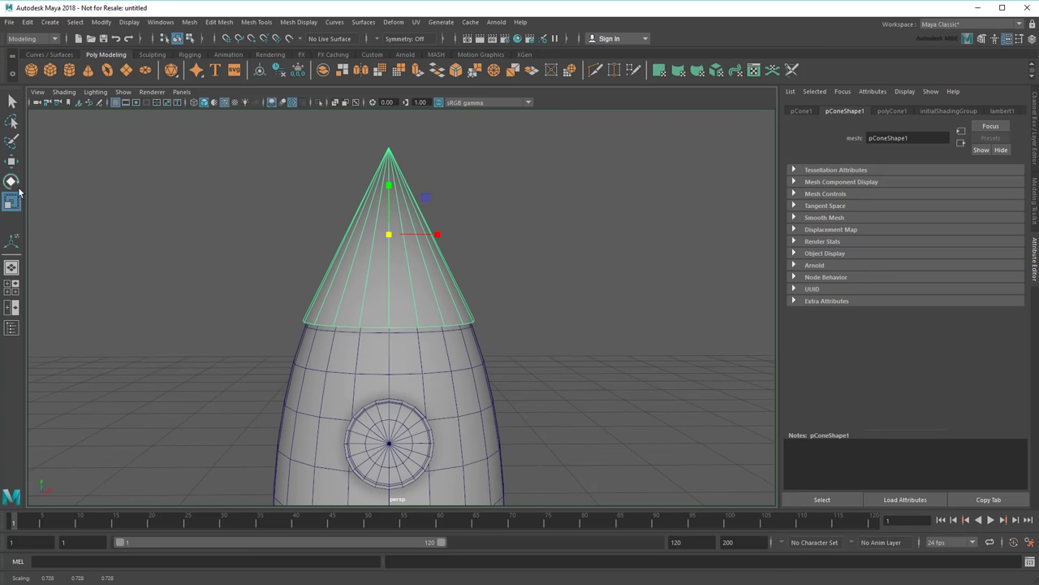
key(w)
drag(391, 176, 391, 186)
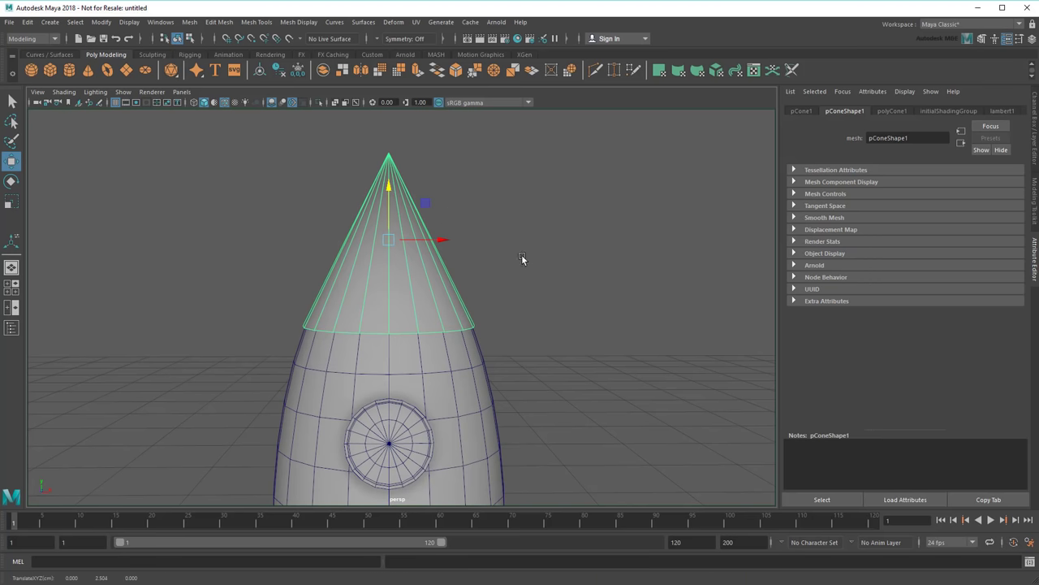
scroll(522, 258, up, 2)
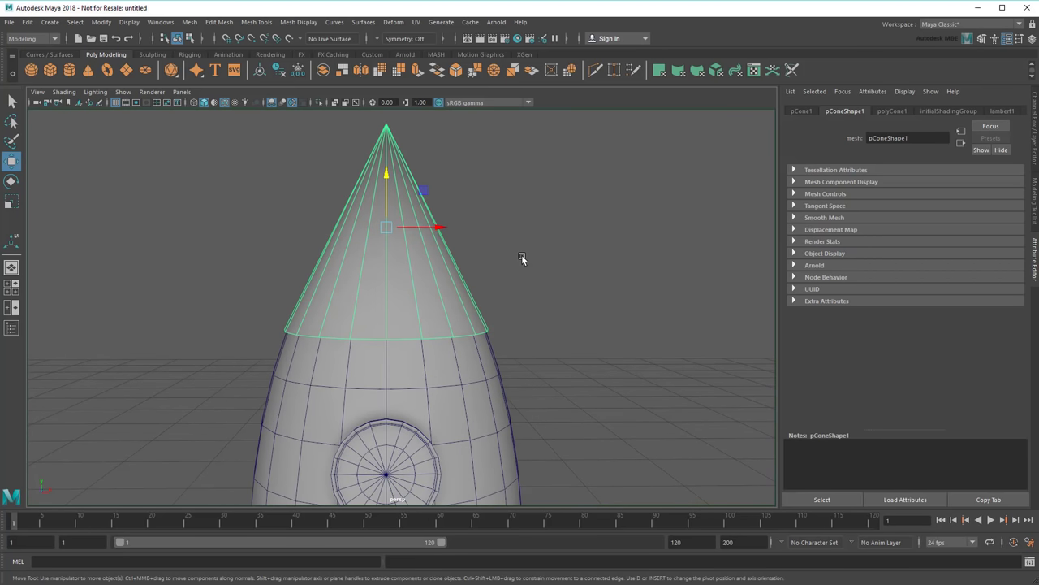
alt+middle_drag(522, 258, 547, 283)
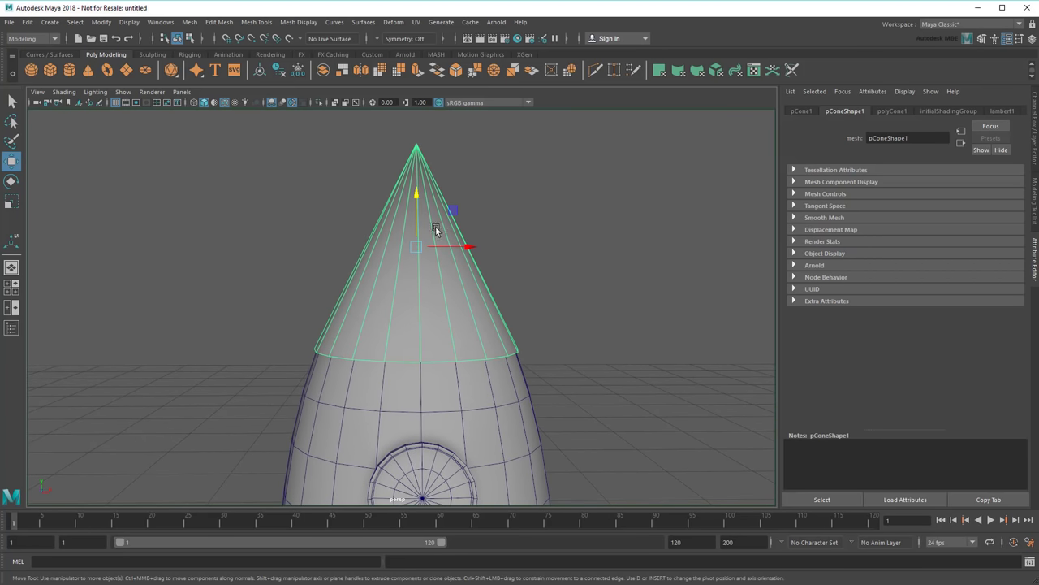
In vertex mode, select the cone's tip vertex and two vertices on its base ring.
click(190, 38)
click(415, 149)
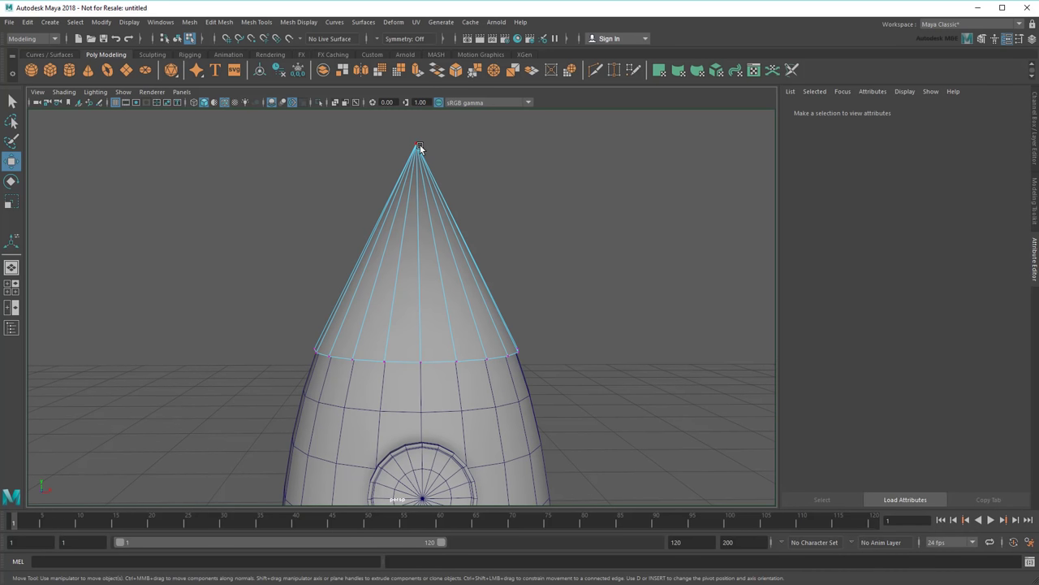
click(487, 359)
click(353, 359)
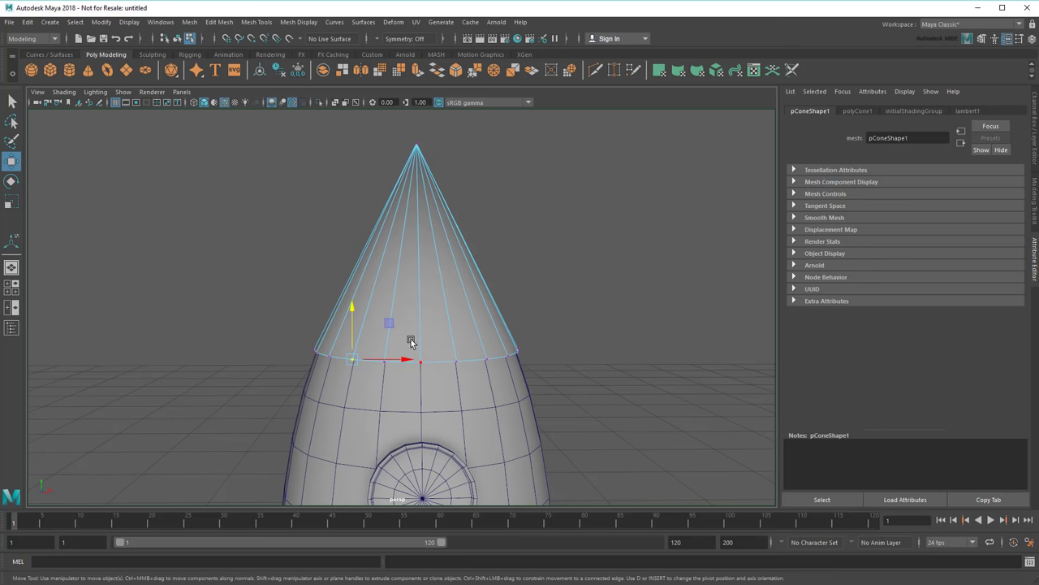
Set polyCone1's Subdivisions Height to 7 and clear the vertex selection.
click(854, 110)
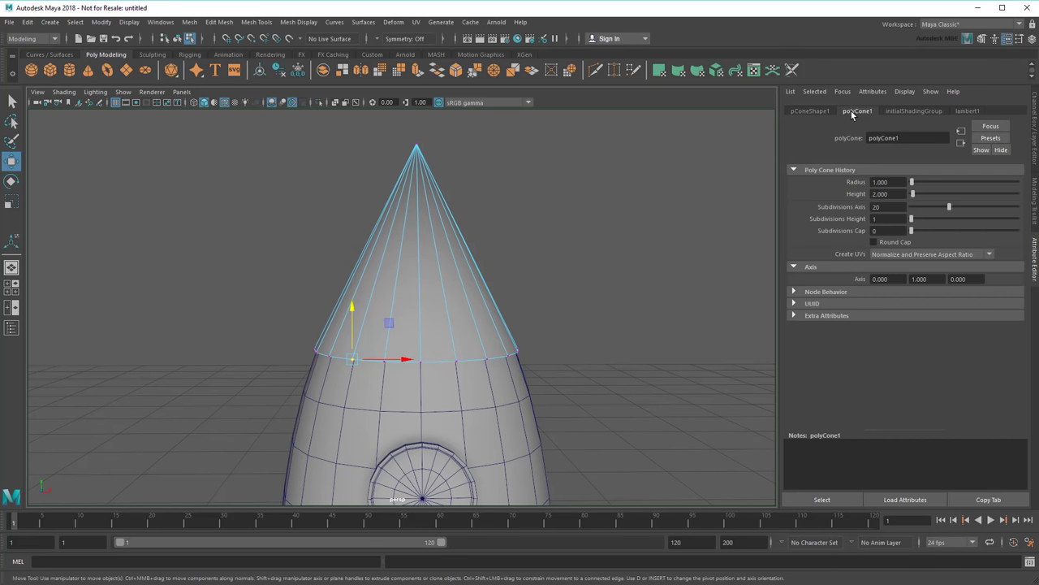
drag(911, 219, 923, 224)
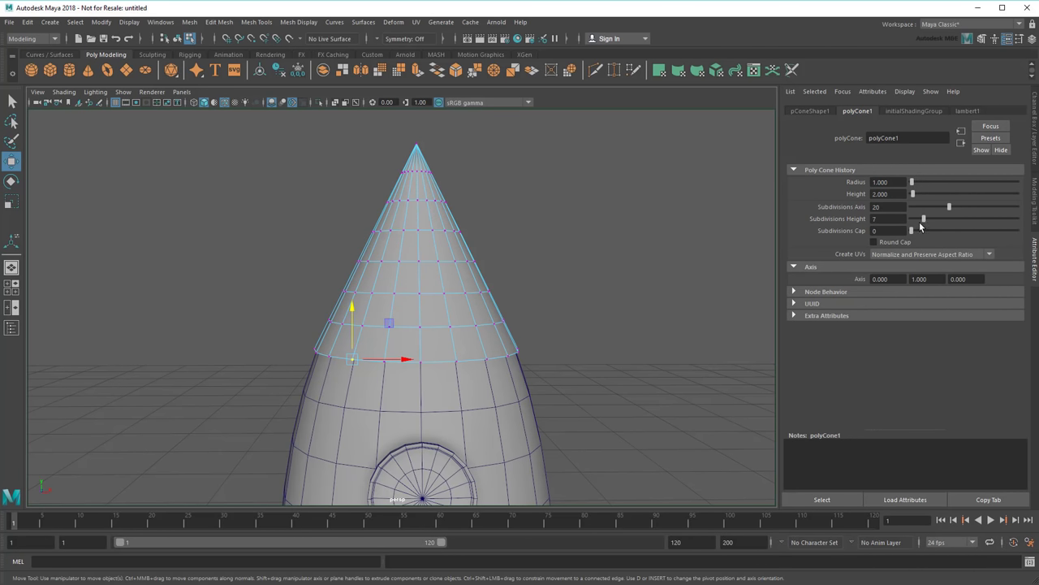
click(621, 292)
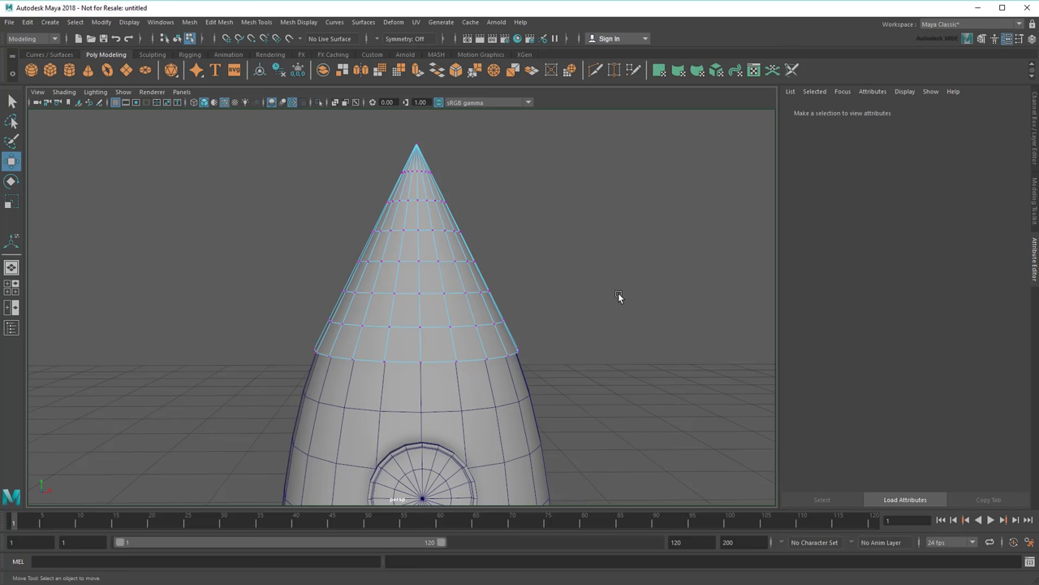
Select the cone's tip vertex and enable Soft Select with a 1.6 falloff radius.
click(417, 149)
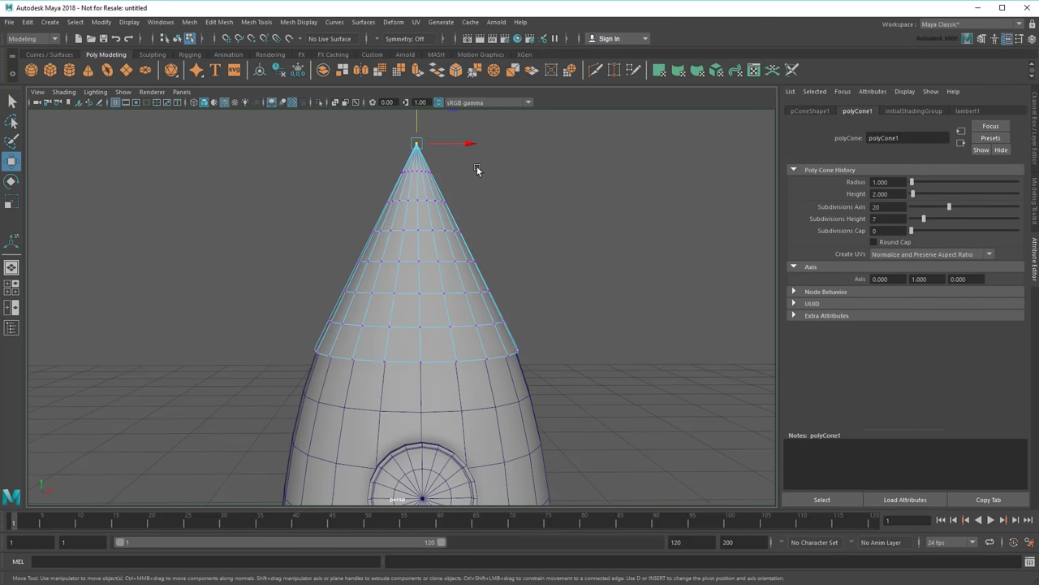
alt+drag(477, 169, 487, 216)
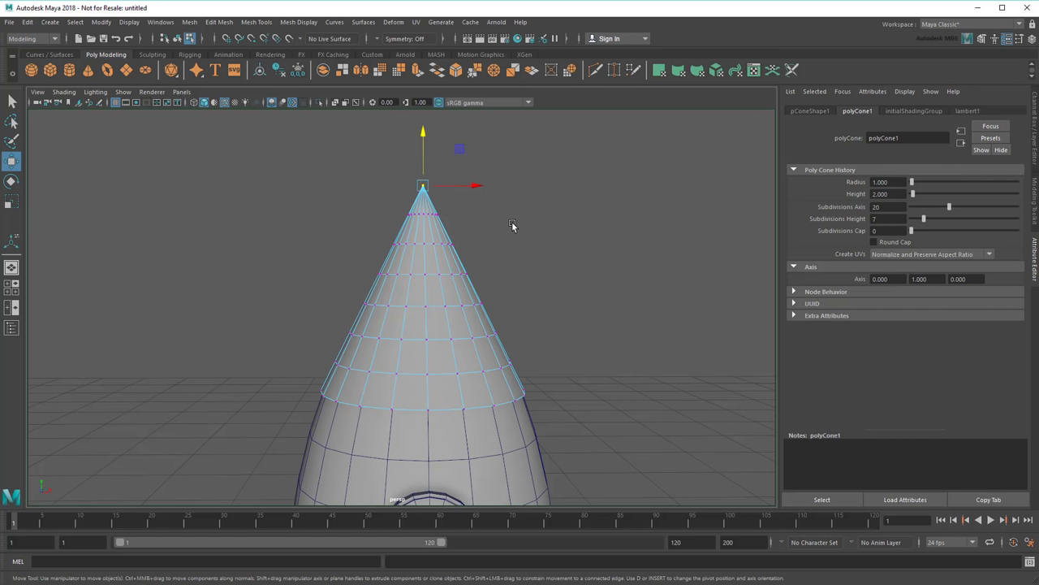
key(b)
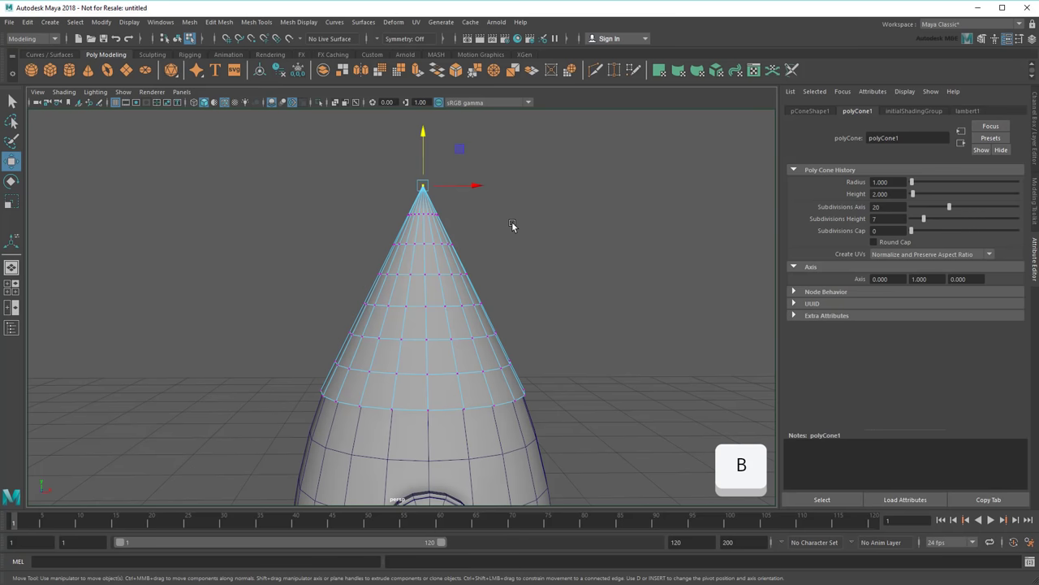
key(b)
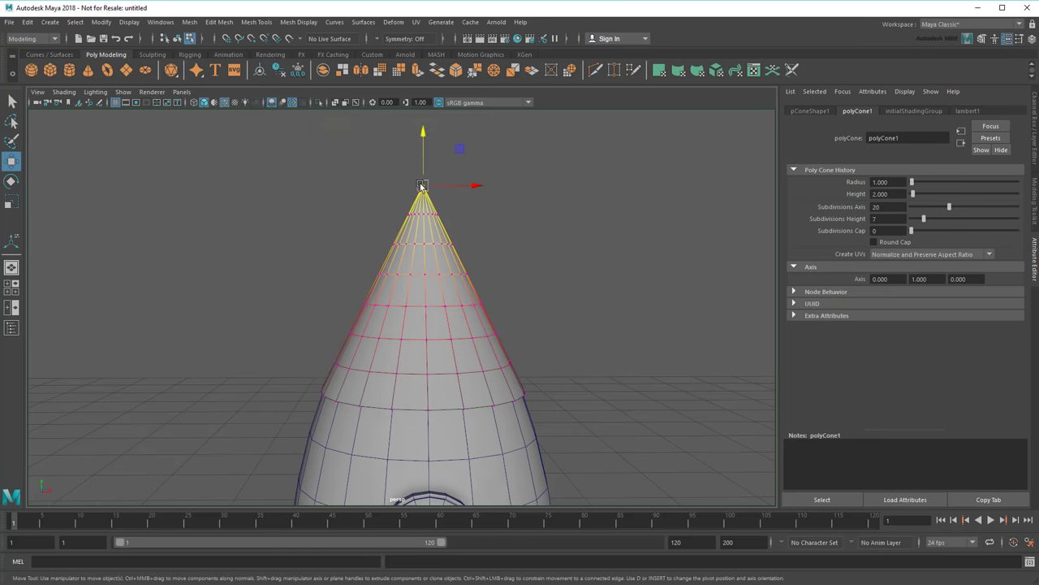
mouse_move(518, 230)
alt+mouse_down()
mouse_move(517, 302)
mouse_move(519, 227)
alt+mouse_up()
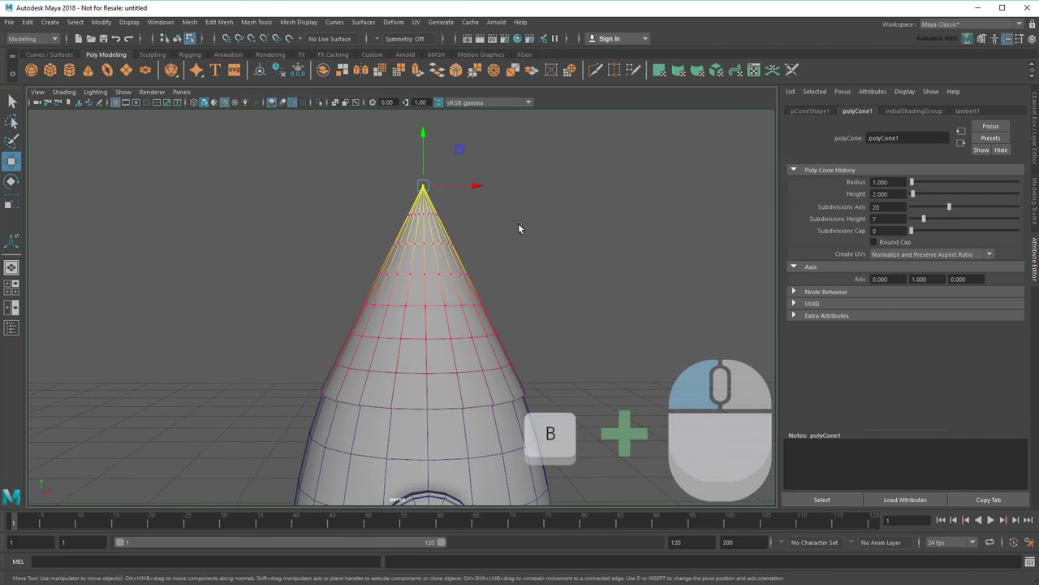
drag(424, 186, 423, 186)
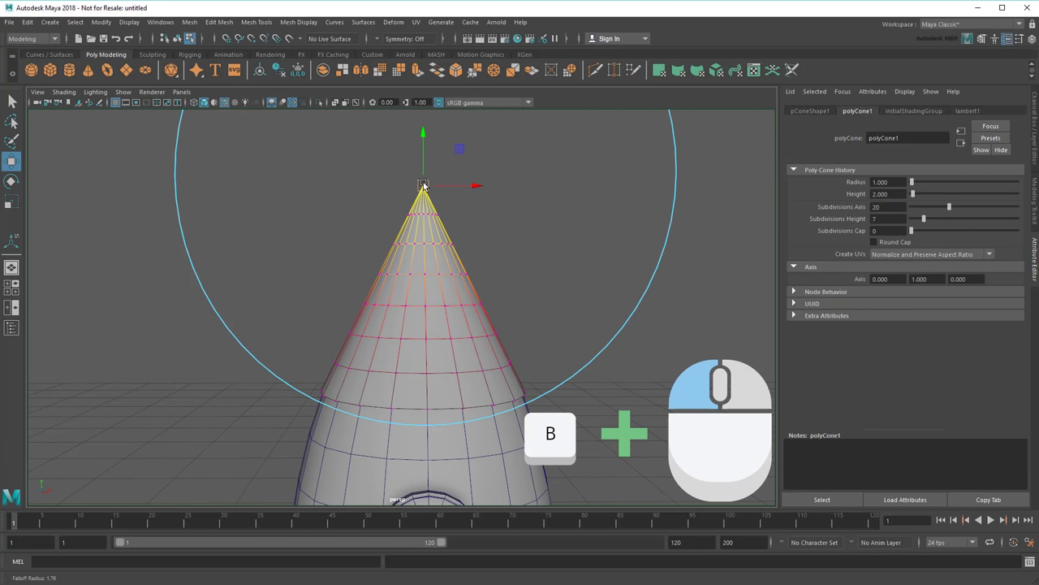
middle_drag(423, 185, 400, 186)
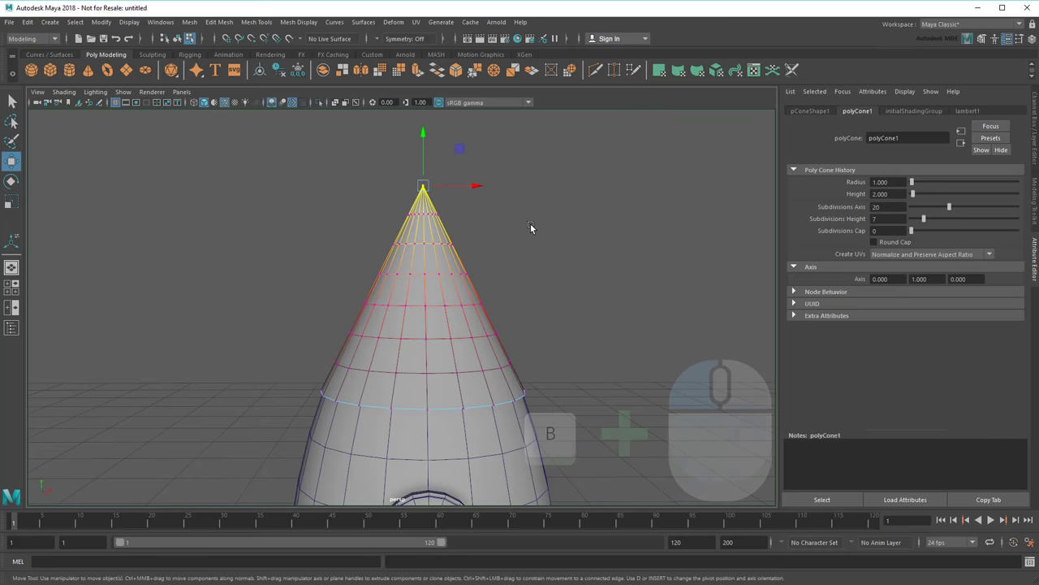
Flatten the cone tip by scaling, then move it with 1.61 soft falloff into a bullet nose.
click(11, 201)
drag(423, 138, 433, 166)
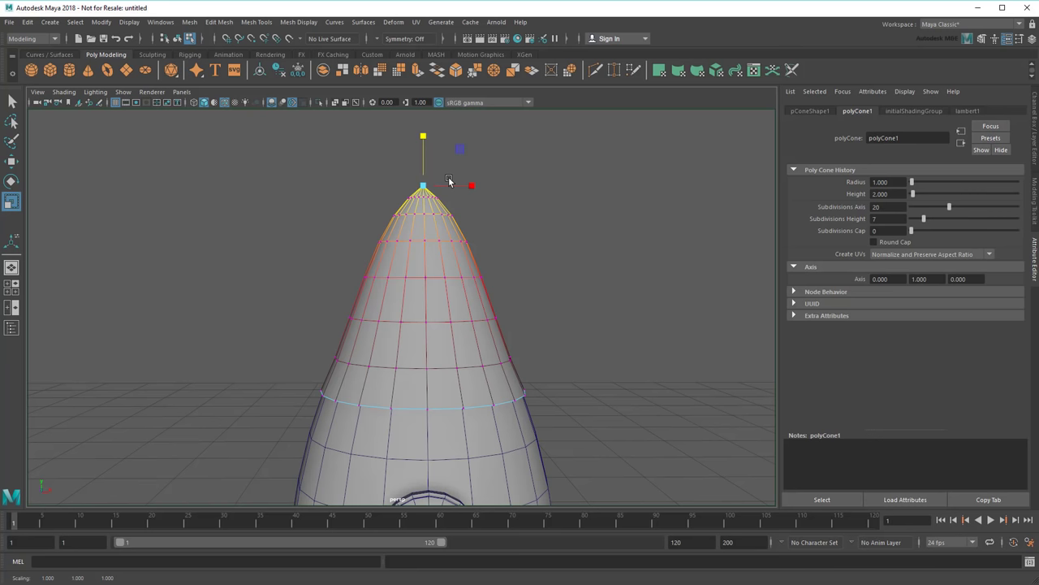
click(12, 162)
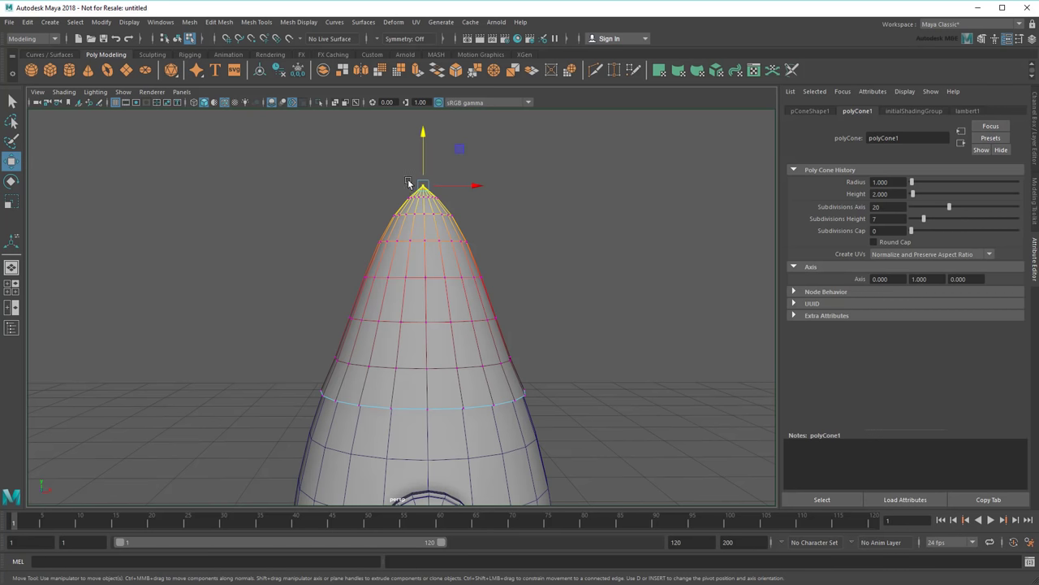
mouse_move(423, 187)
mouse_down()
mouse_move(443, 187)
mouse_move(422, 187)
mouse_up()
drag(422, 142, 422, 212)
alt+drag(609, 295, 593, 276)
click(671, 309)
key(r)
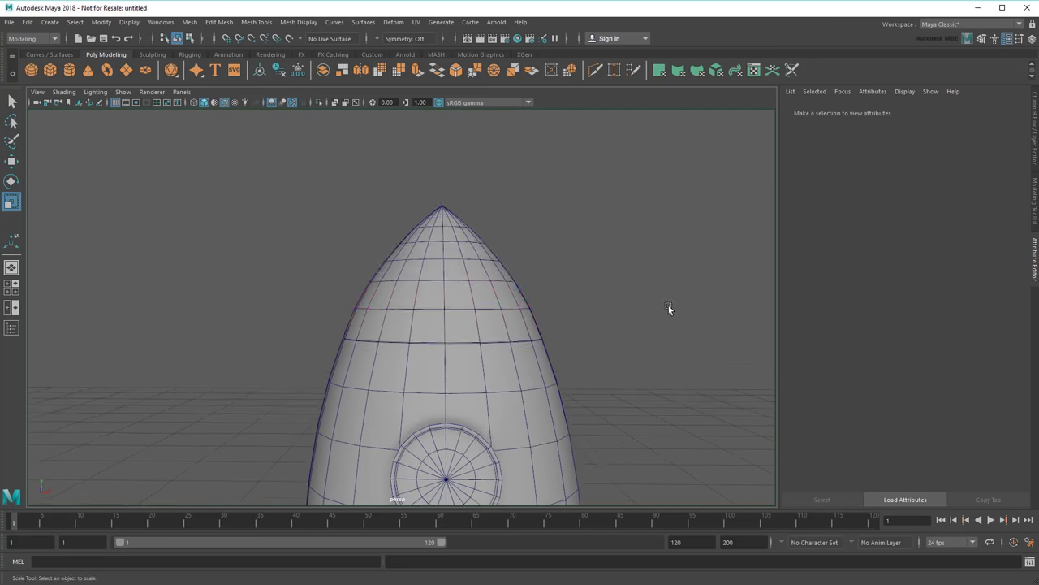
alt+drag(671, 309, 628, 315)
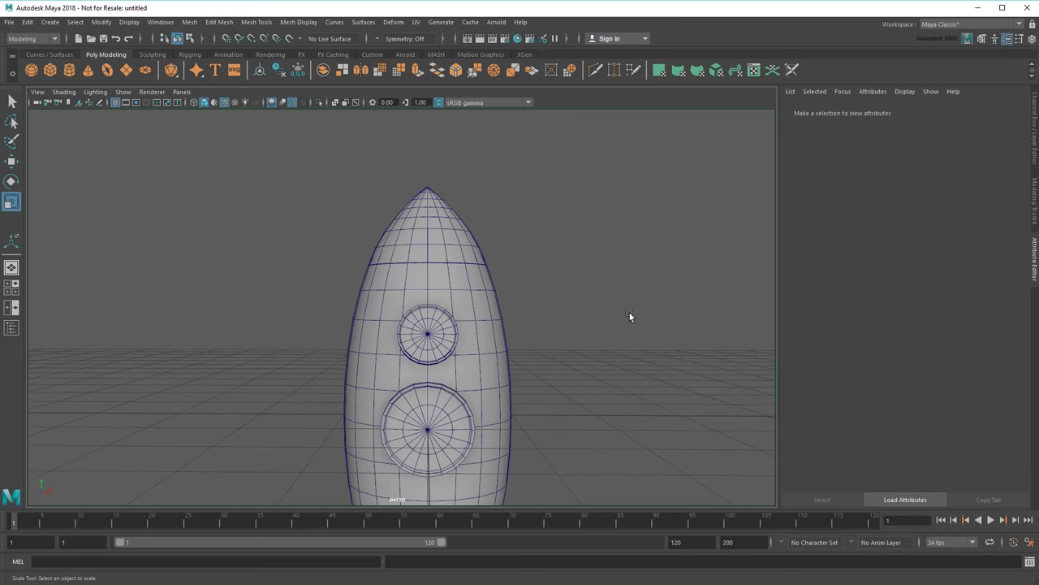
Select the rocket body and cone nose and combine them with Mesh > Booleans > Union.
shift+click(437, 371)
shift+click(424, 211)
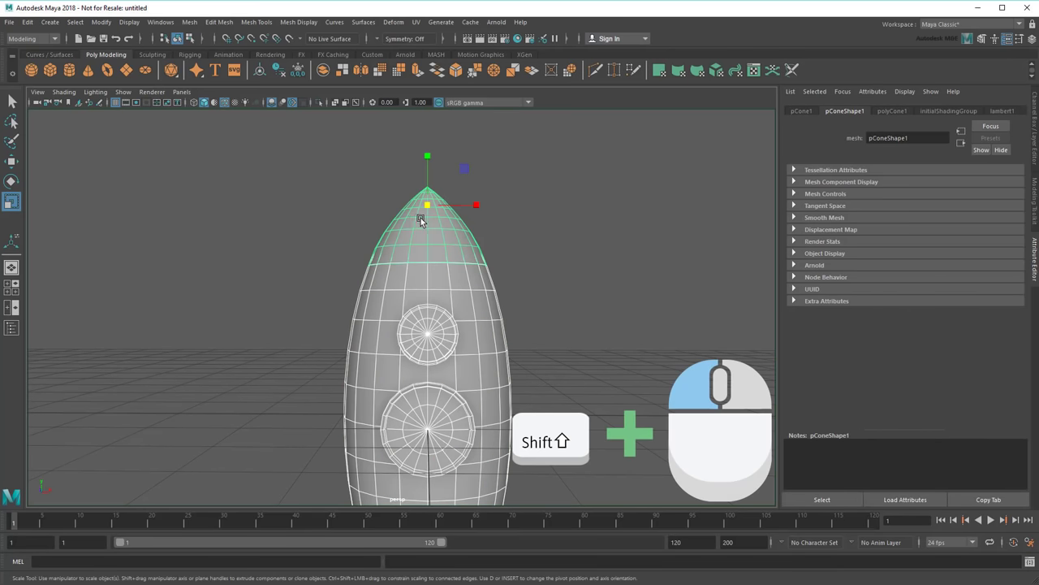
click(189, 22)
mouse_move(205, 50)
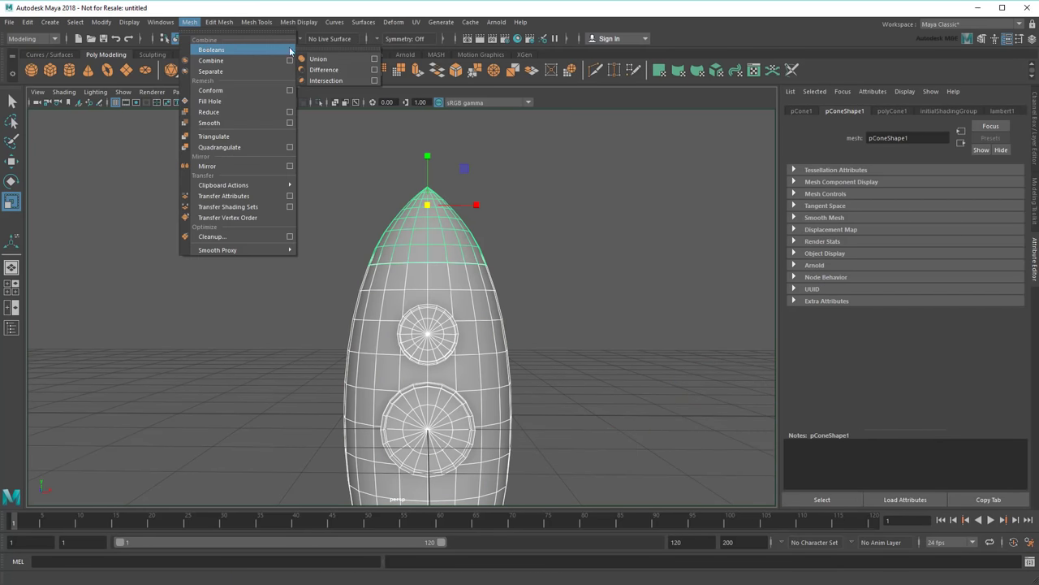
click(318, 51)
alt+right_drag(573, 365, 523, 350)
click(527, 351)
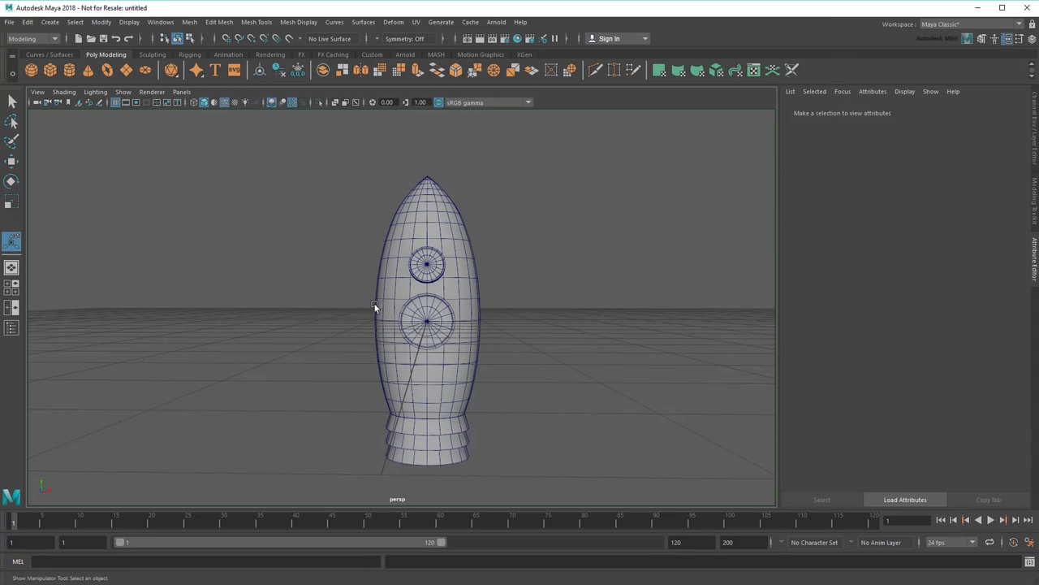
Add a polygon cube and move it left of the rocket to Translate X -2.561.
click(49, 76)
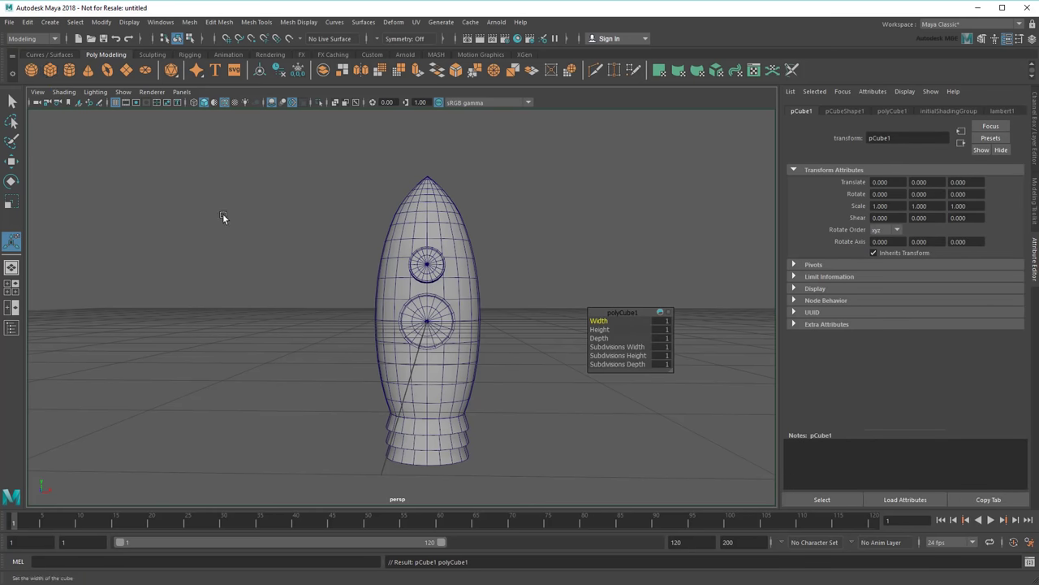
key(4)
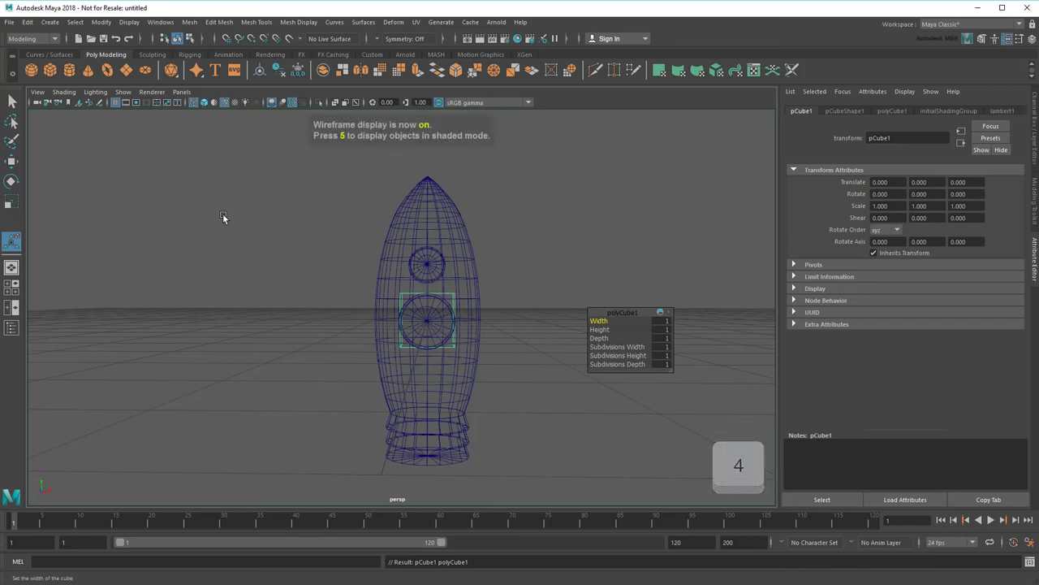
alt+drag(223, 214, 194, 250)
key(w)
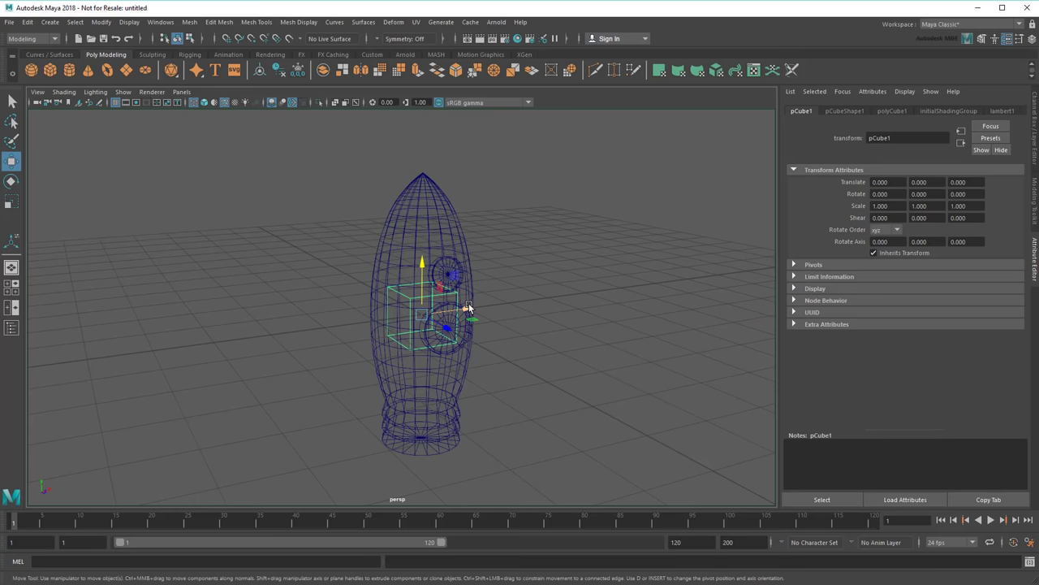
drag(449, 312, 349, 325)
key(5)
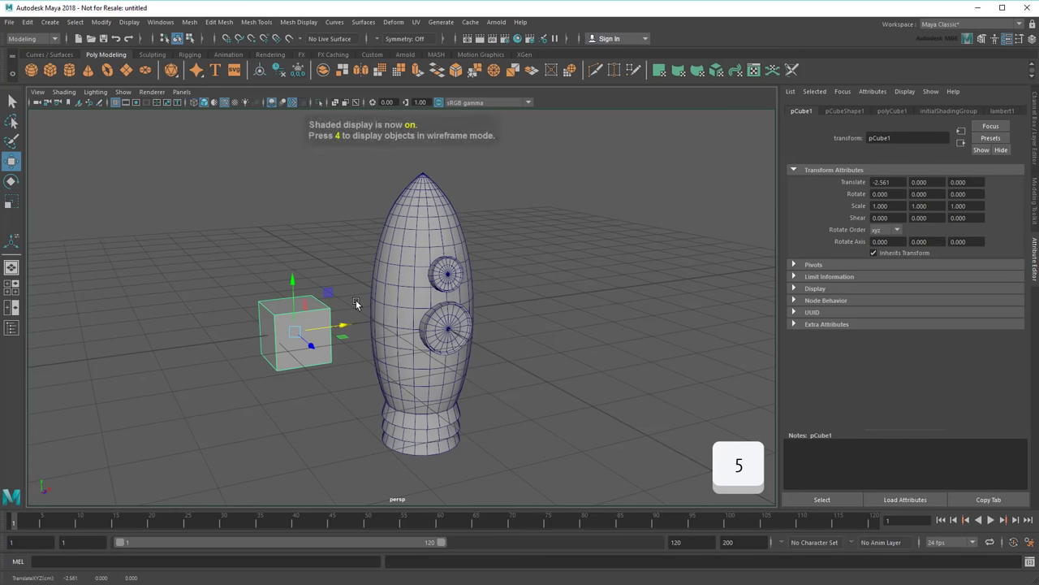
key(q)
alt+right_drag(121, 197, 298, 344)
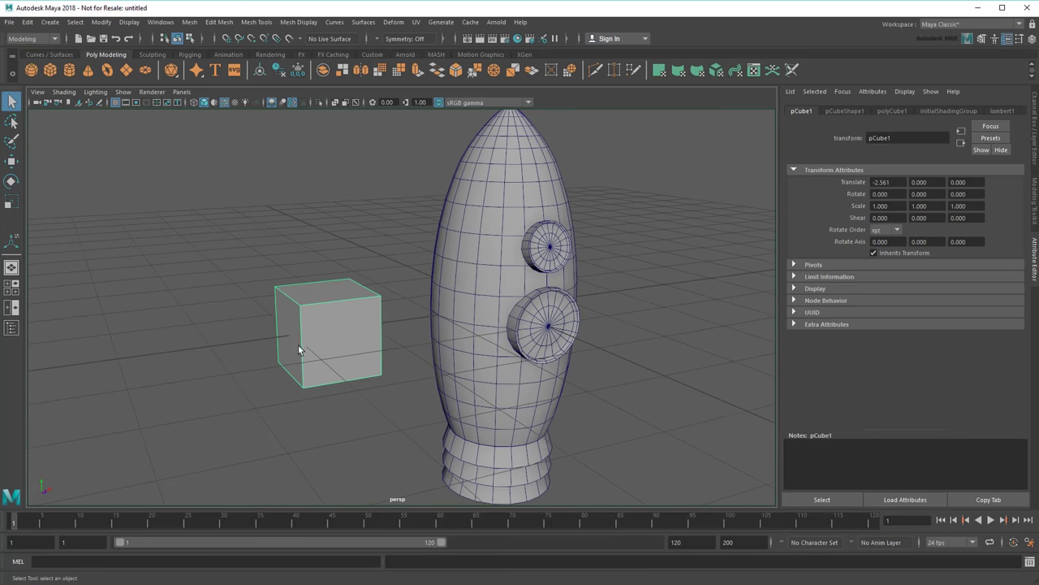
Give polyCube1 11 width subdivisions, depth 0.15 and width 2.894.
click(891, 108)
mouse_move(919, 217)
mouse_down()
mouse_move(935, 225)
mouse_move(910, 194)
mouse_move(911, 205)
mouse_up()
alt+drag(411, 338, 608, 301)
double_click(885, 205)
text(0.15)
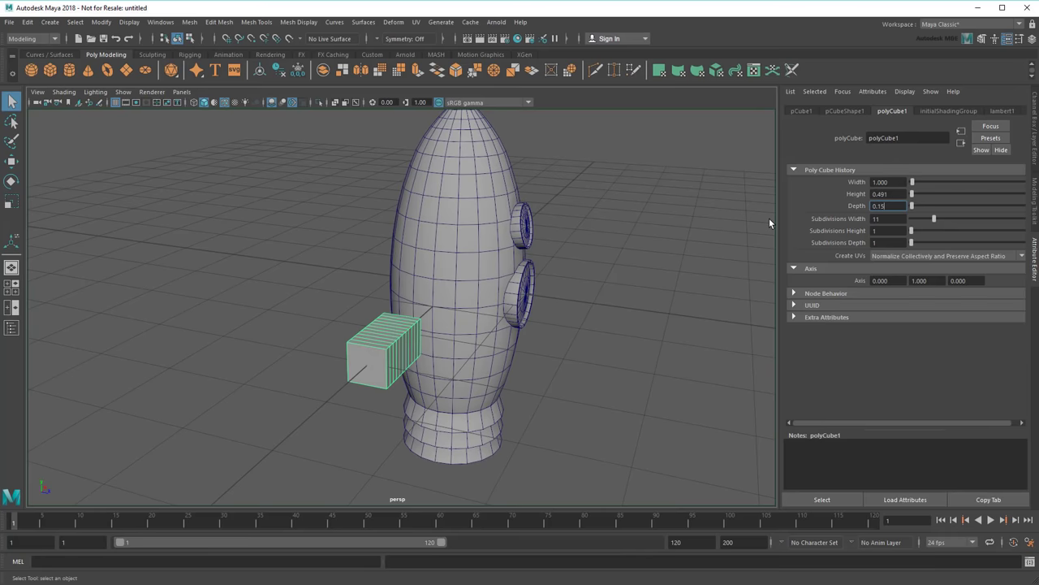
key(Return)
alt+drag(672, 331, 614, 320)
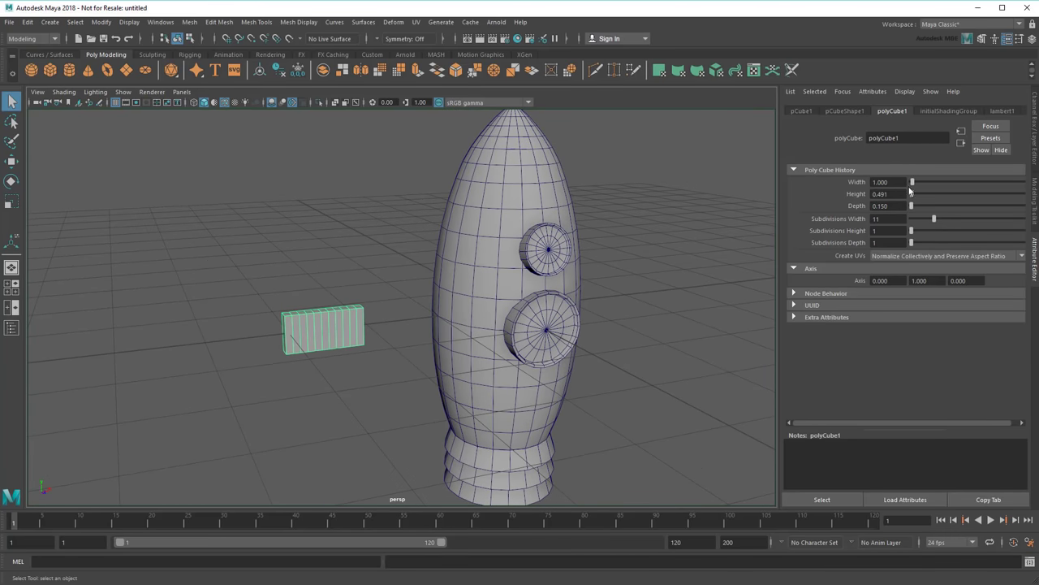
drag(912, 183, 915, 185)
alt+drag(505, 403, 455, 372)
key(w)
click(12, 101)
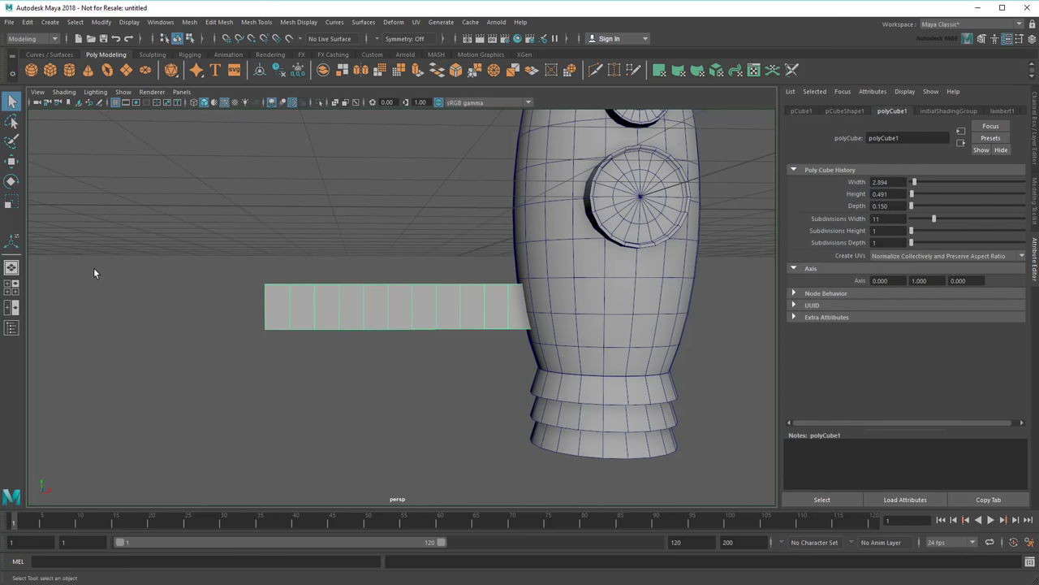
Add a Nonlinear Flare deformer to the slab and set Start Flare X to 1.546.
click(393, 21)
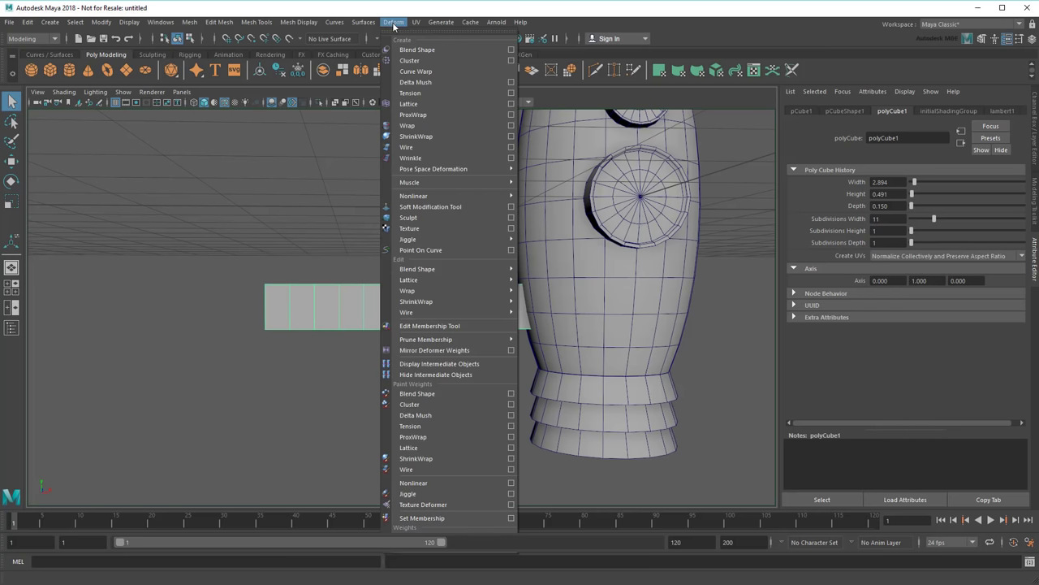
mouse_move(455, 197)
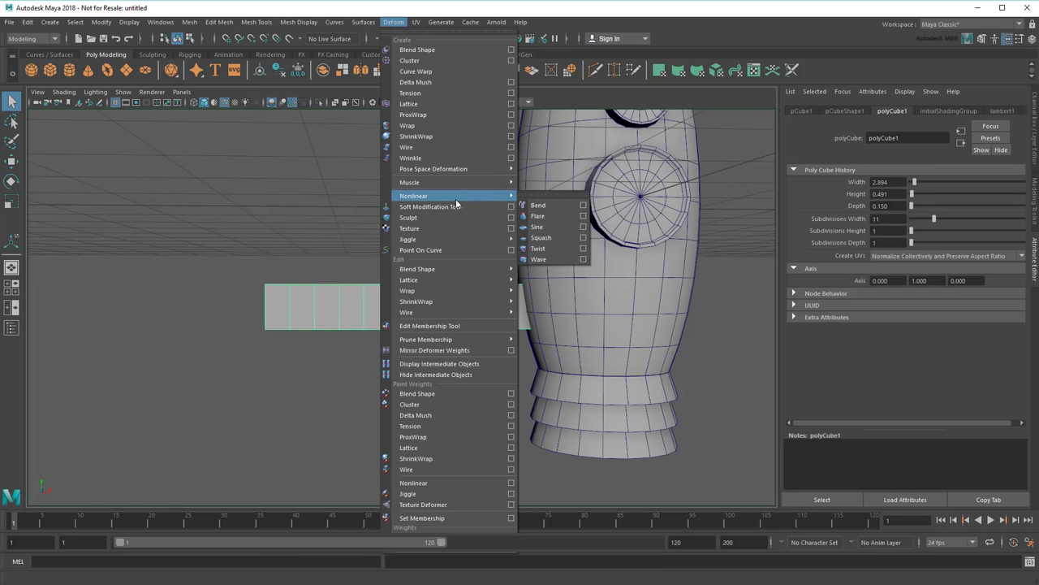
click(538, 216)
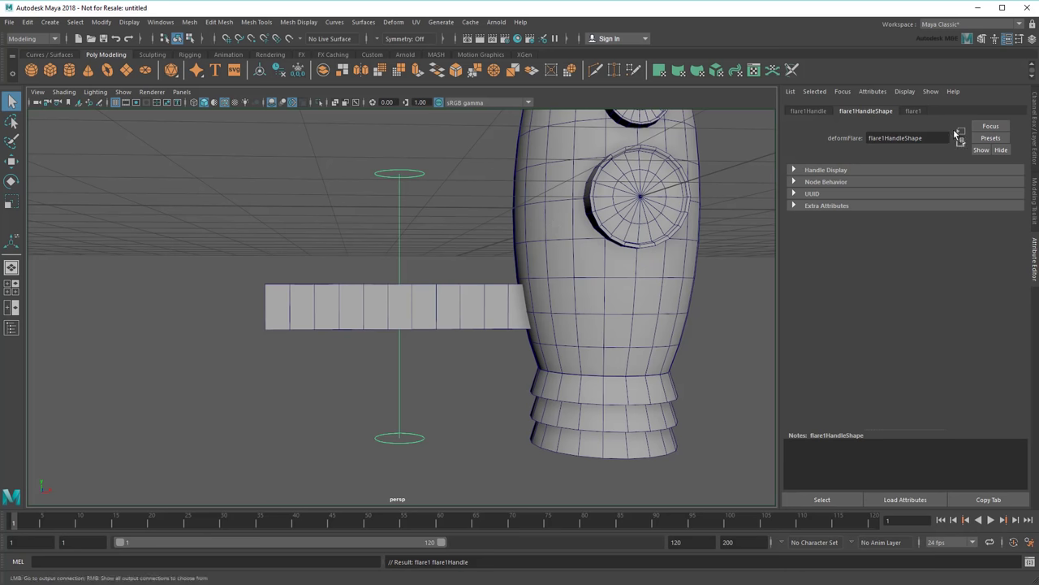
click(913, 111)
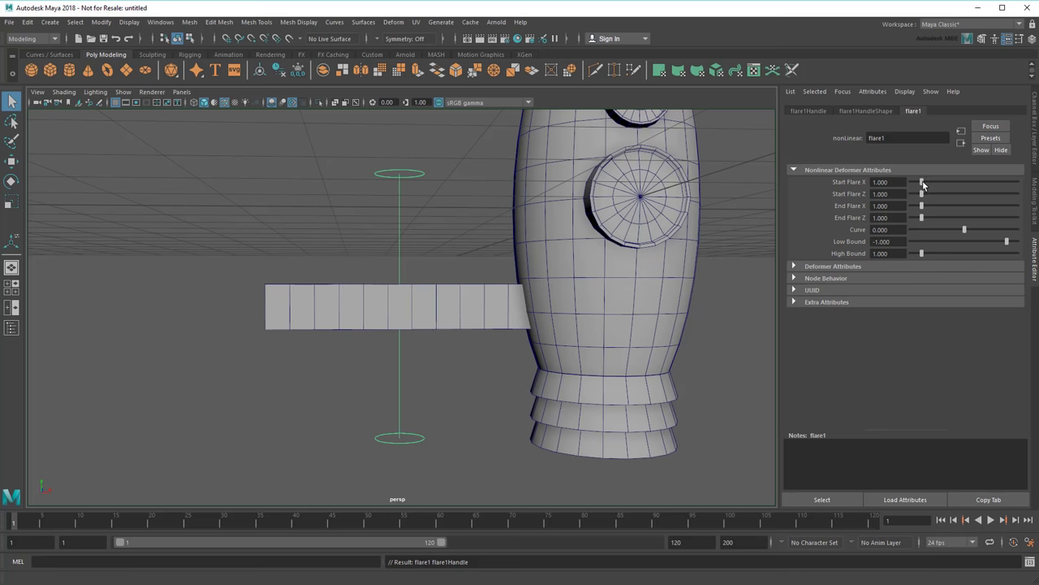
drag(922, 185, 913, 205)
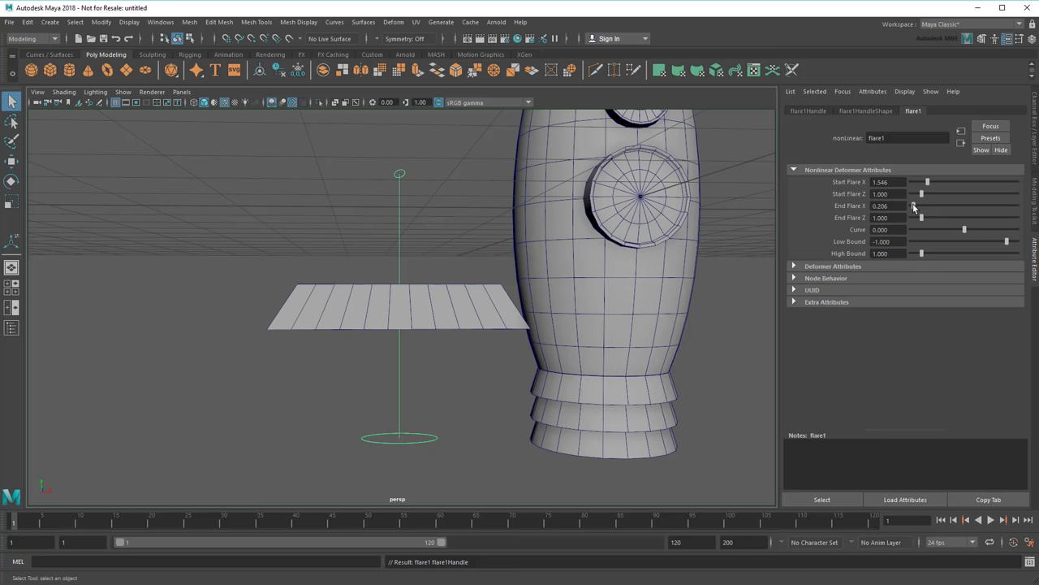
Rotate the flare handle about 90° so the fin tapers lengthwise, then reselect the fin.
click(12, 181)
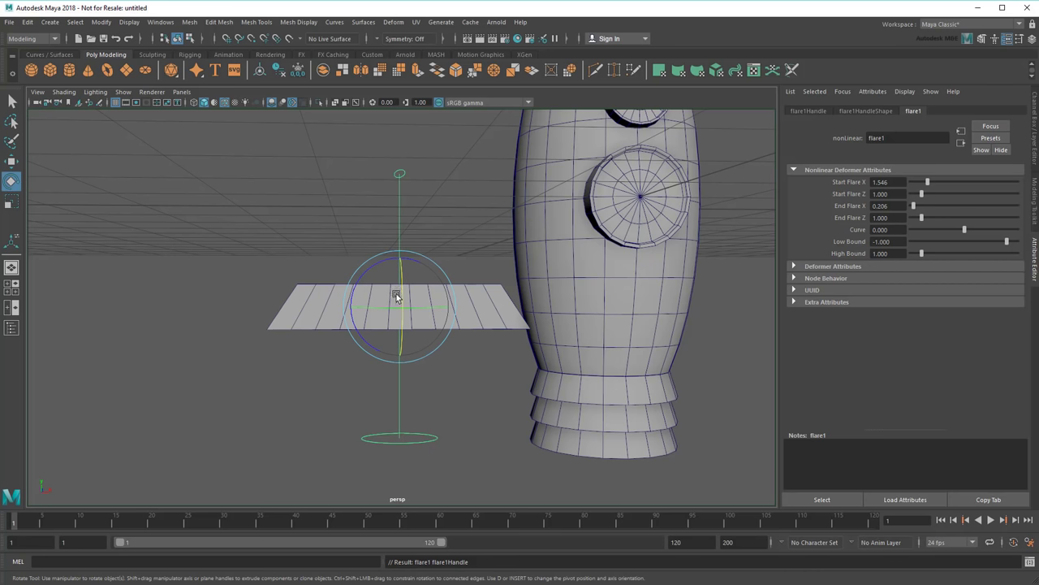
drag(390, 262, 359, 313)
key(ctrl+z)
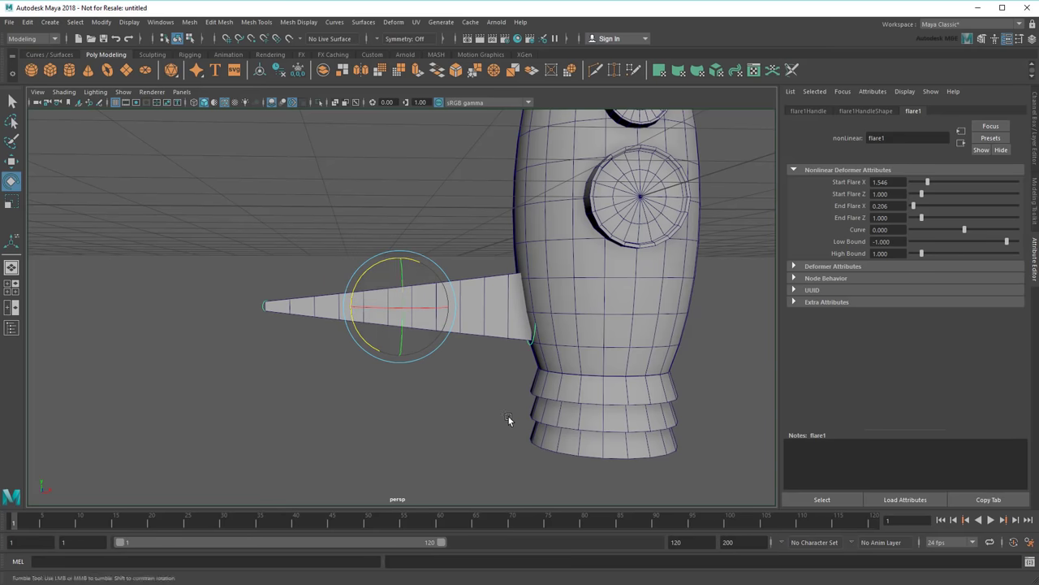
alt+drag(509, 416, 482, 402)
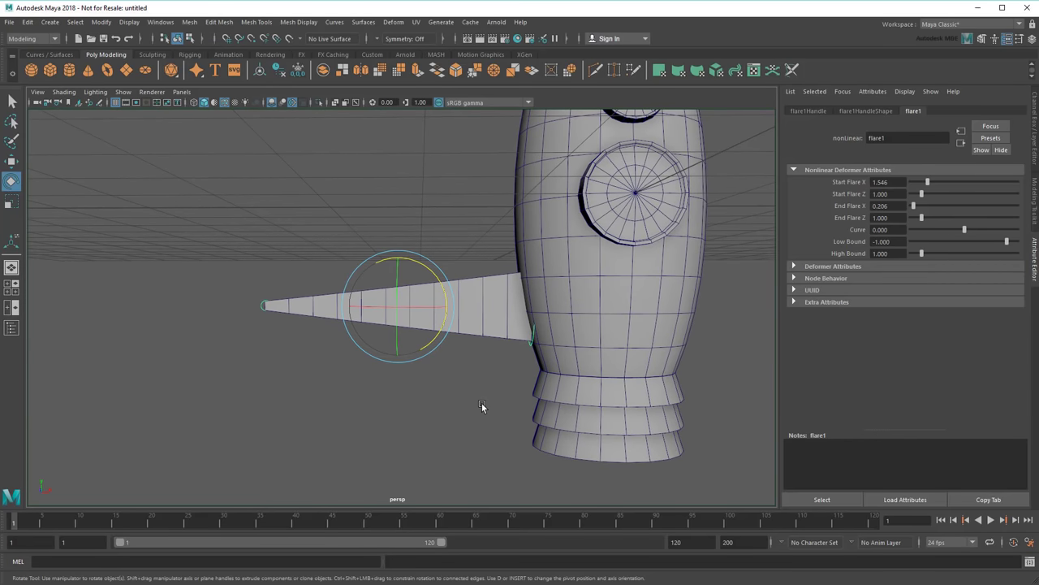
click(482, 403)
click(416, 323)
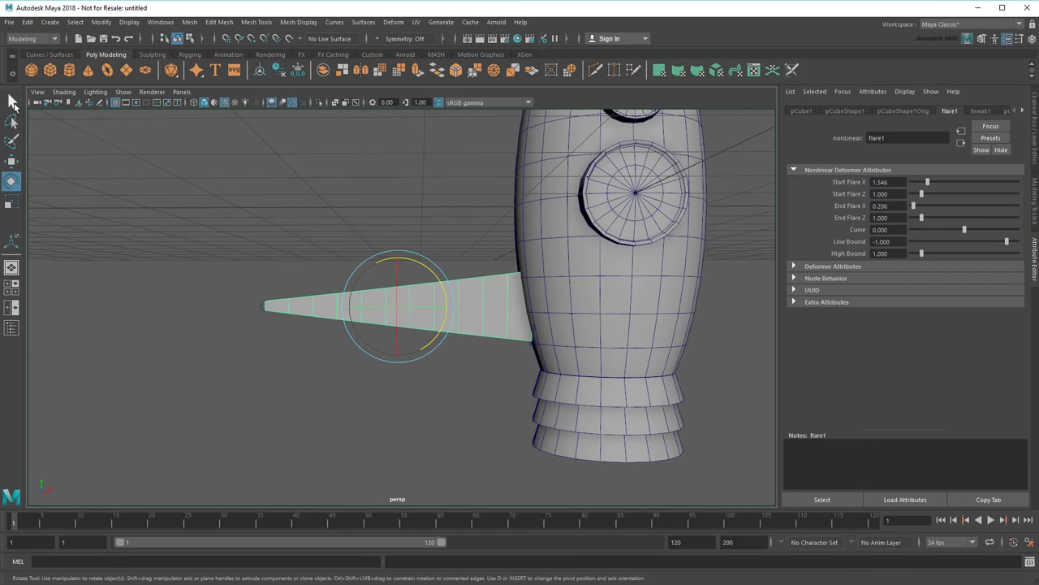
click(13, 103)
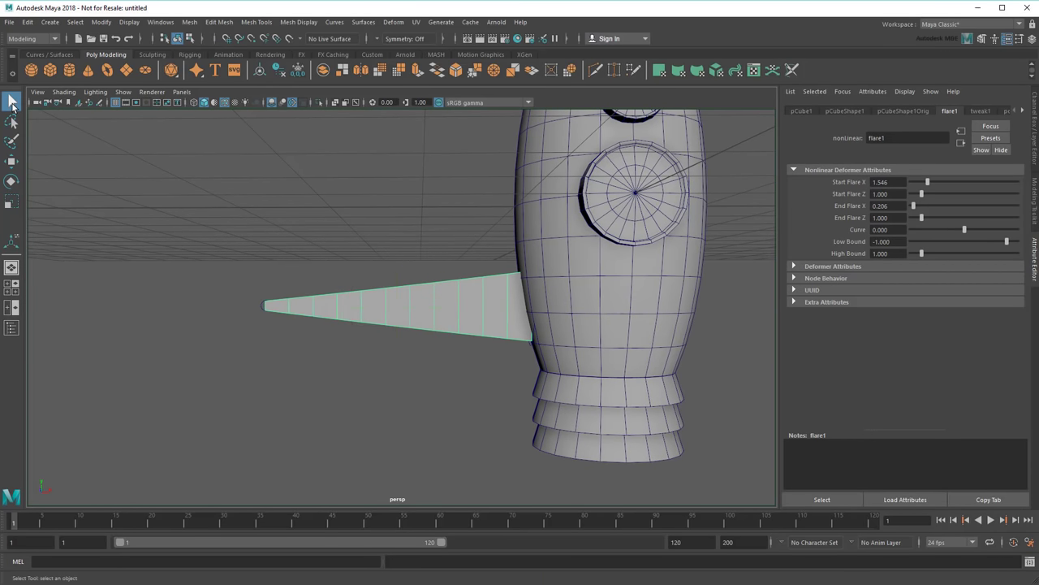
Add a Nonlinear Bend deformer to the fin and set its Curvature to -79.794.
click(390, 22)
mouse_move(463, 198)
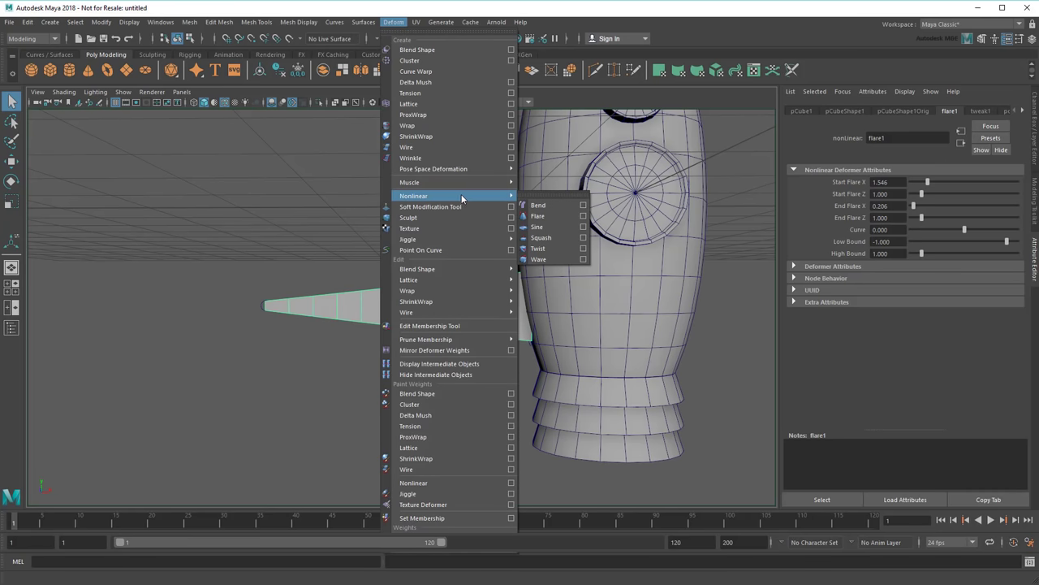
click(538, 206)
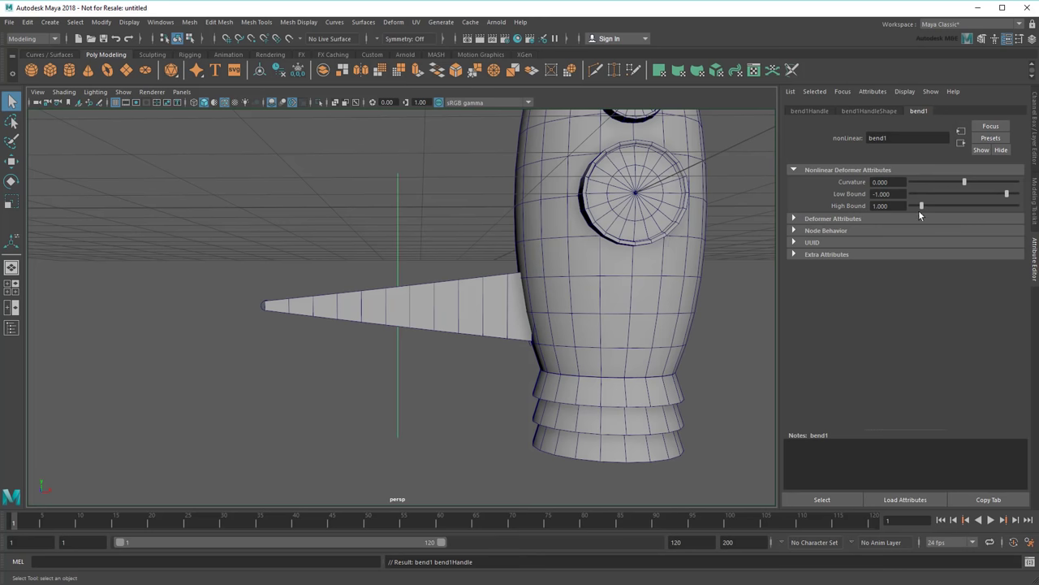
drag(965, 182, 940, 190)
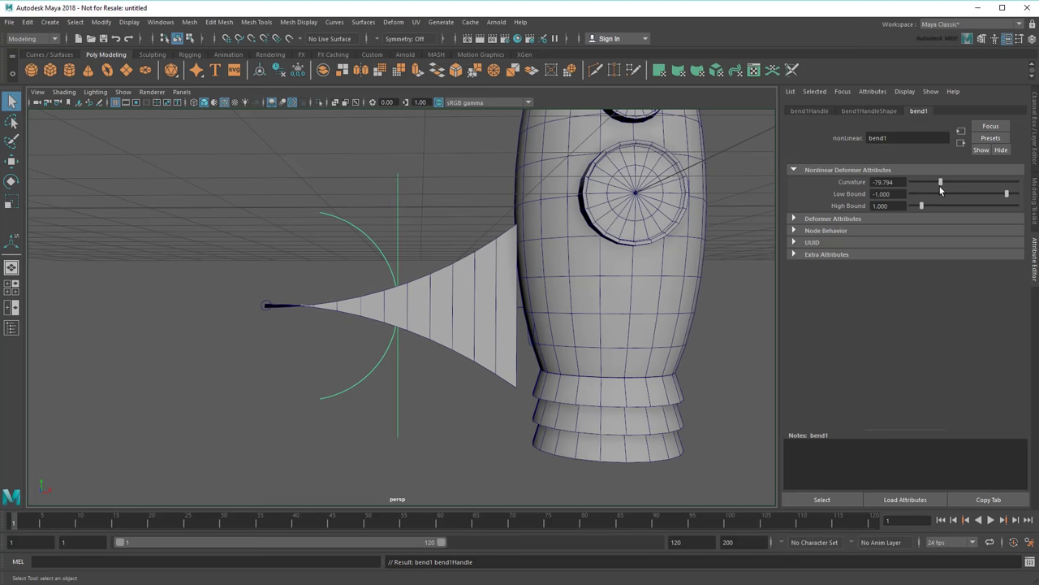
Rotate the bend handle so the fin arches downward toward the rocket's lower body.
click(12, 181)
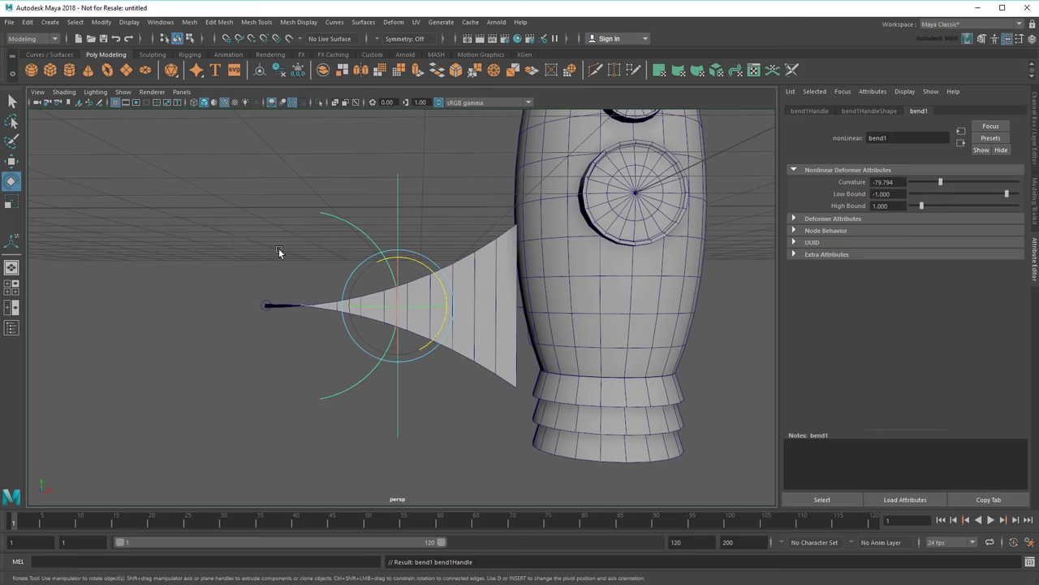
drag(431, 268, 374, 286)
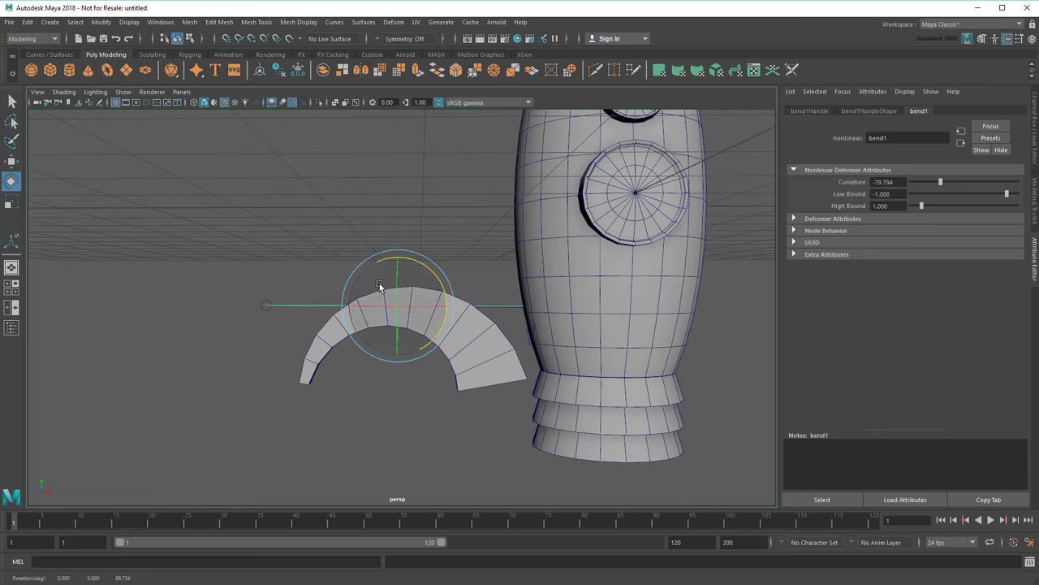
alt+drag(406, 314, 602, 298)
Increase the bend curvature to -92.783 on the fin.
key(w)
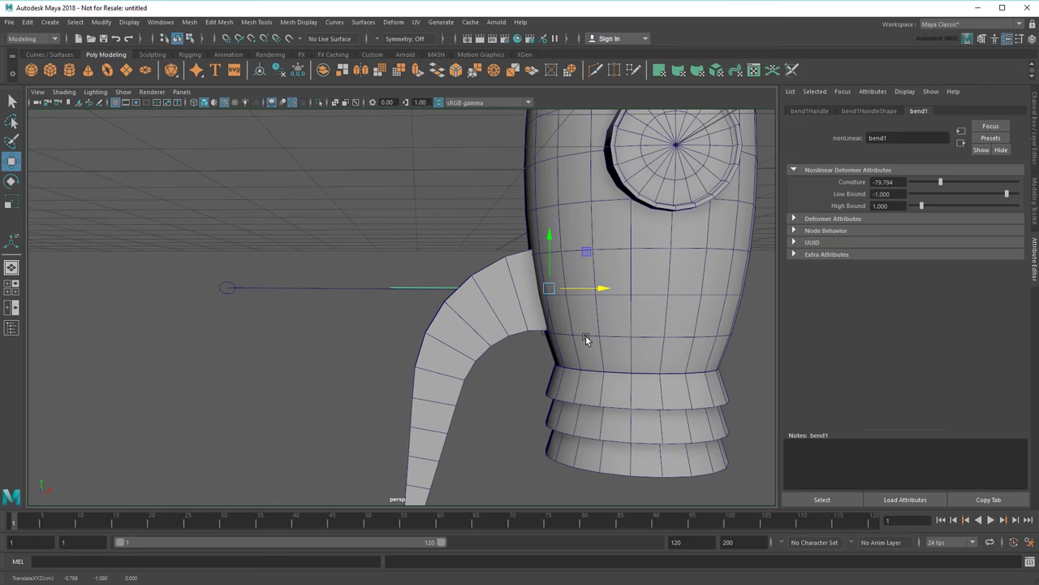
key(4)
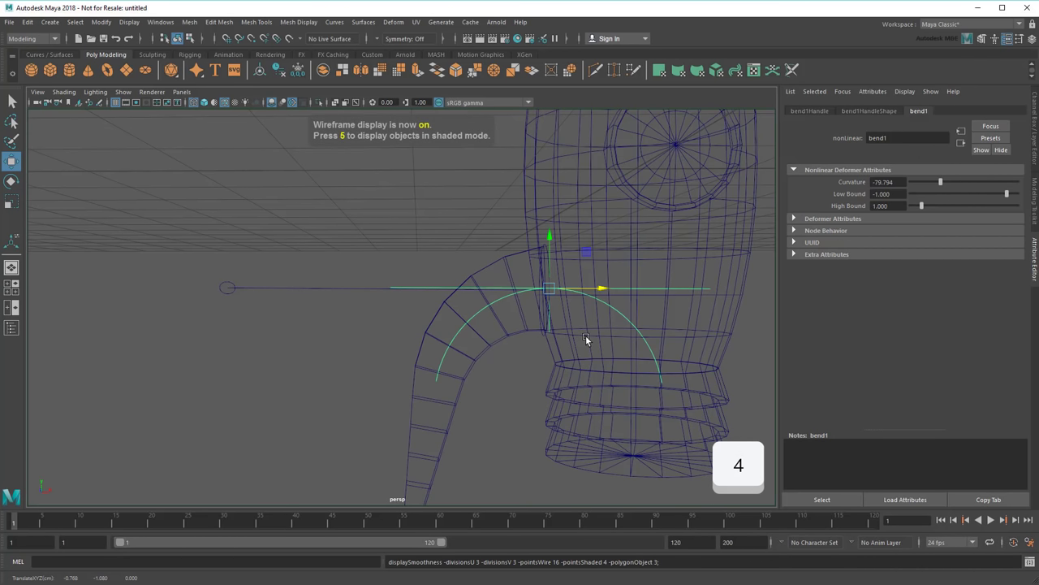
key(5)
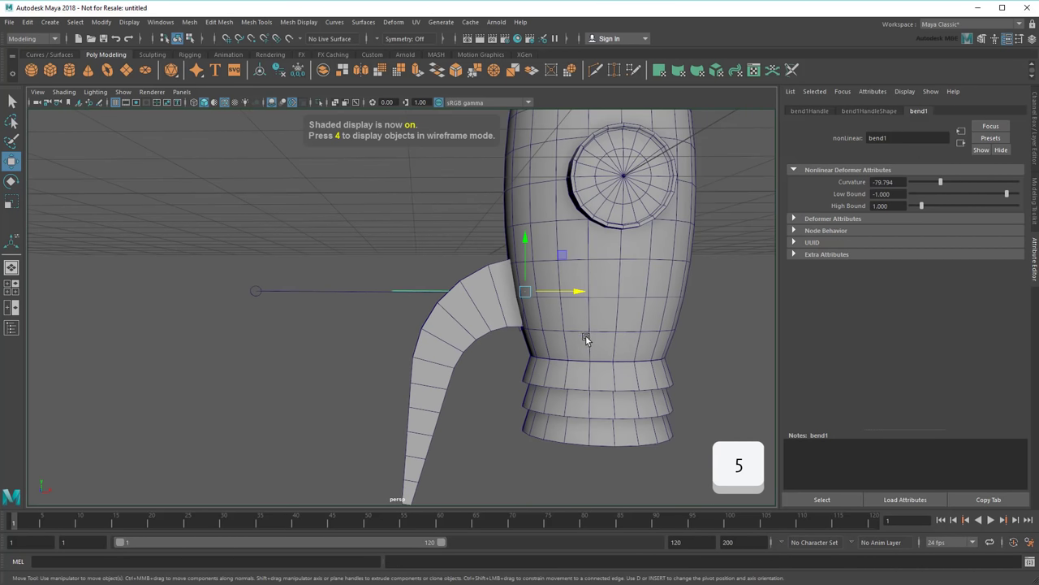
alt+middle_drag(586, 336, 583, 294)
drag(940, 182, 936, 184)
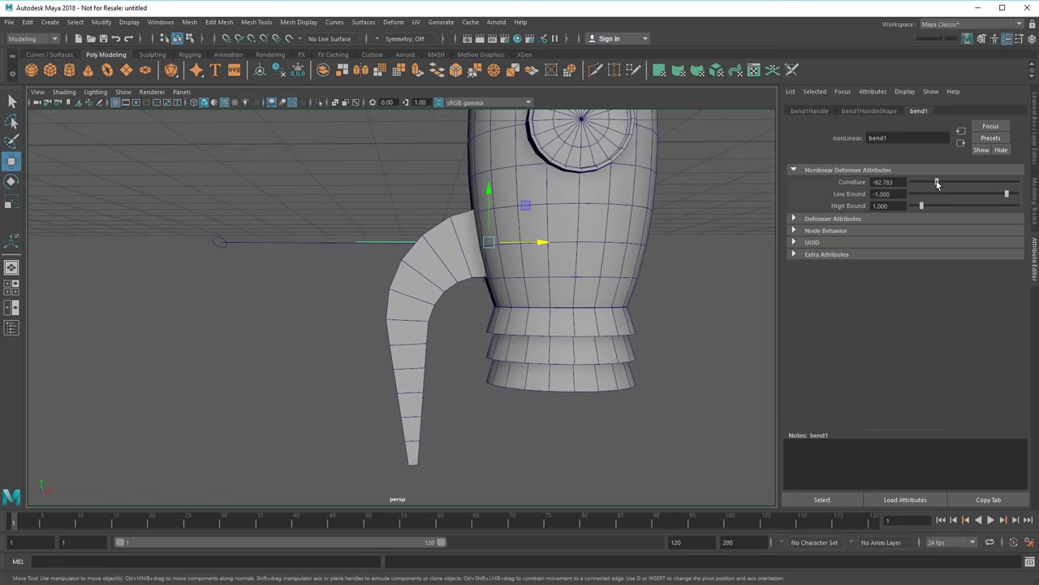
alt+drag(528, 403, 589, 399)
Taper the fin's flare: Start Flare Z 1.134, End Flare Z 0.258, End Flare X 0.103.
click(420, 337)
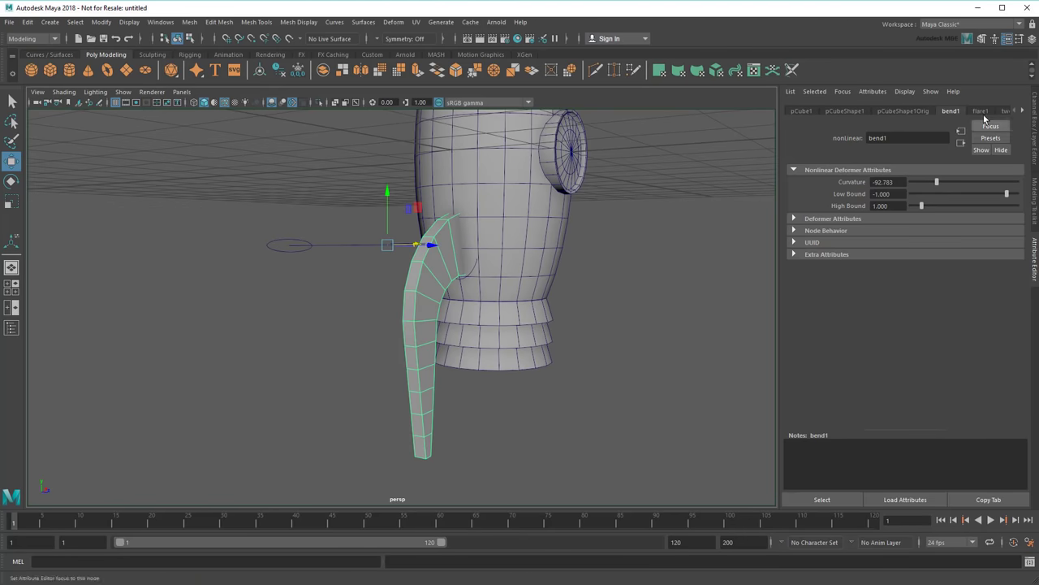
click(981, 110)
drag(922, 195, 914, 218)
alt+drag(488, 414, 520, 414)
drag(914, 206, 912, 205)
alt+drag(568, 341, 522, 338)
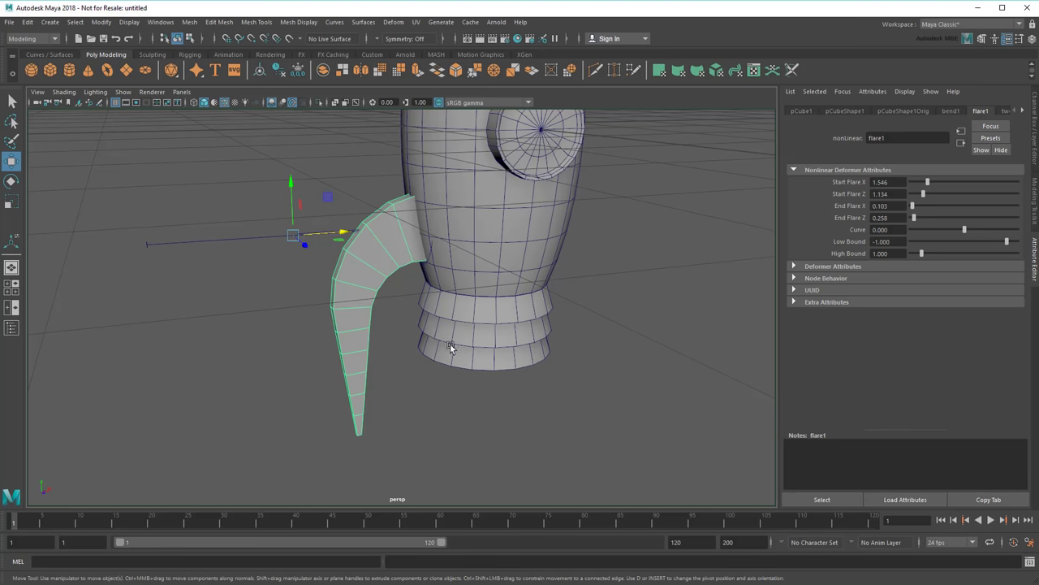
key(q)
alt+drag(451, 348, 410, 345)
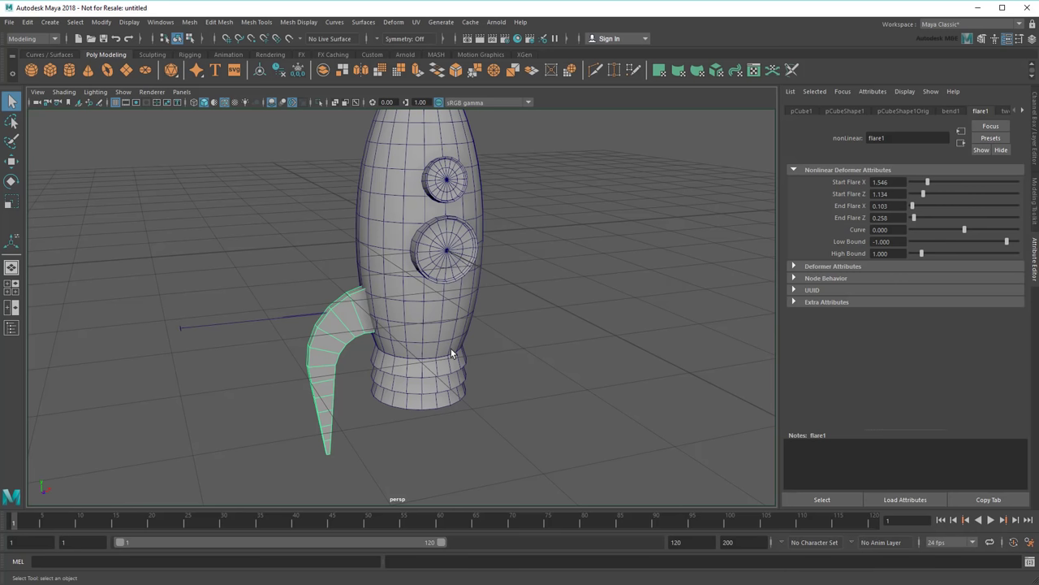
Duplicate Special the fin with 3 copies and Rotate Y 90.
click(27, 22)
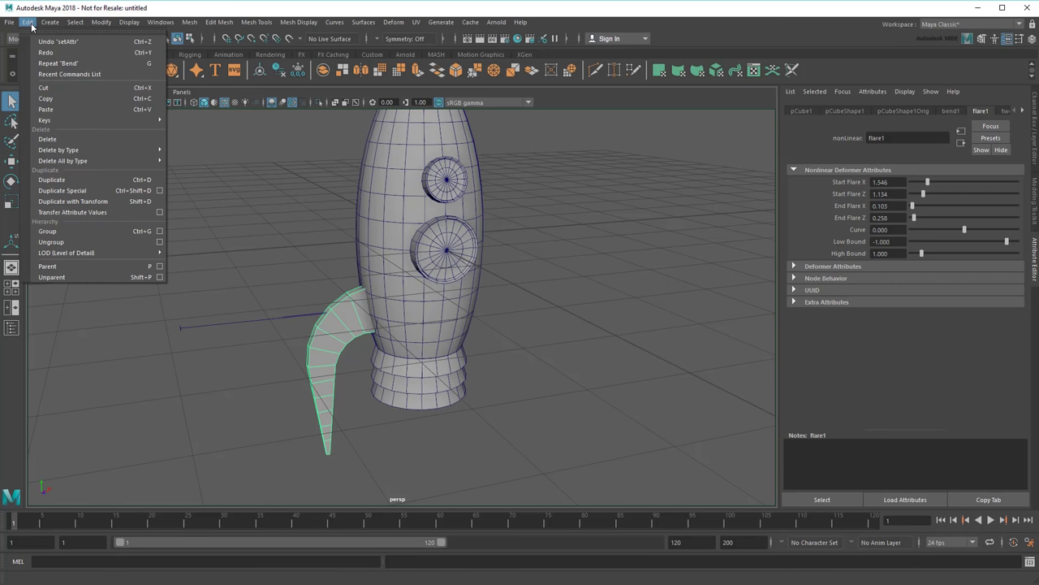
click(159, 190)
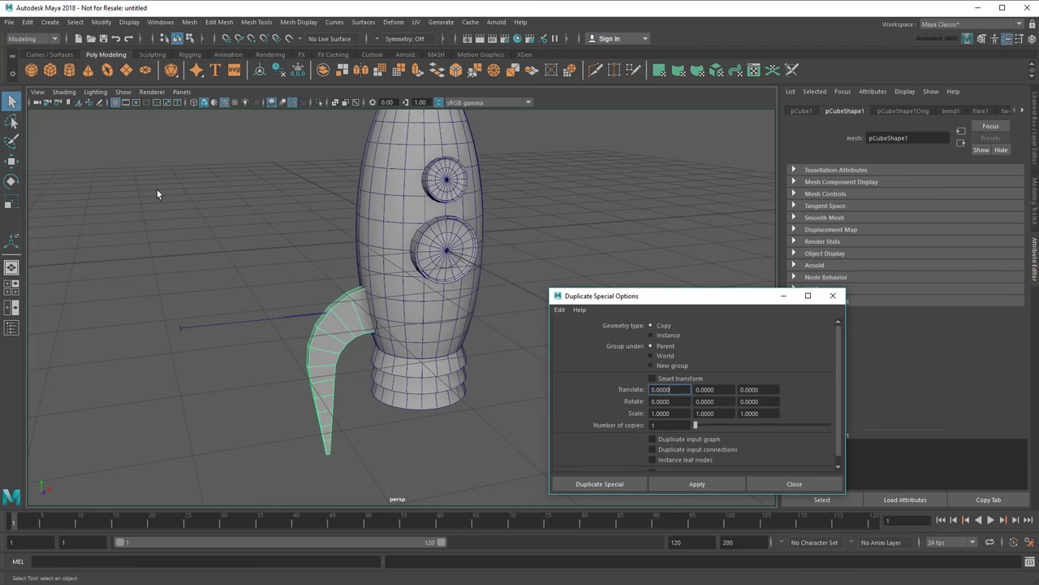
double_click(662, 425)
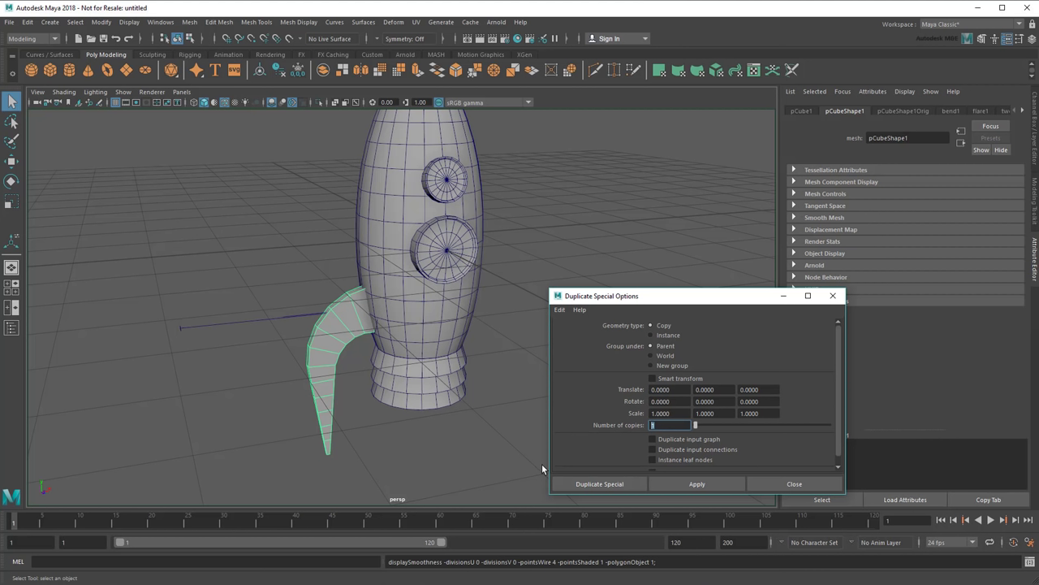
text(3)
key(Return)
double_click(719, 401)
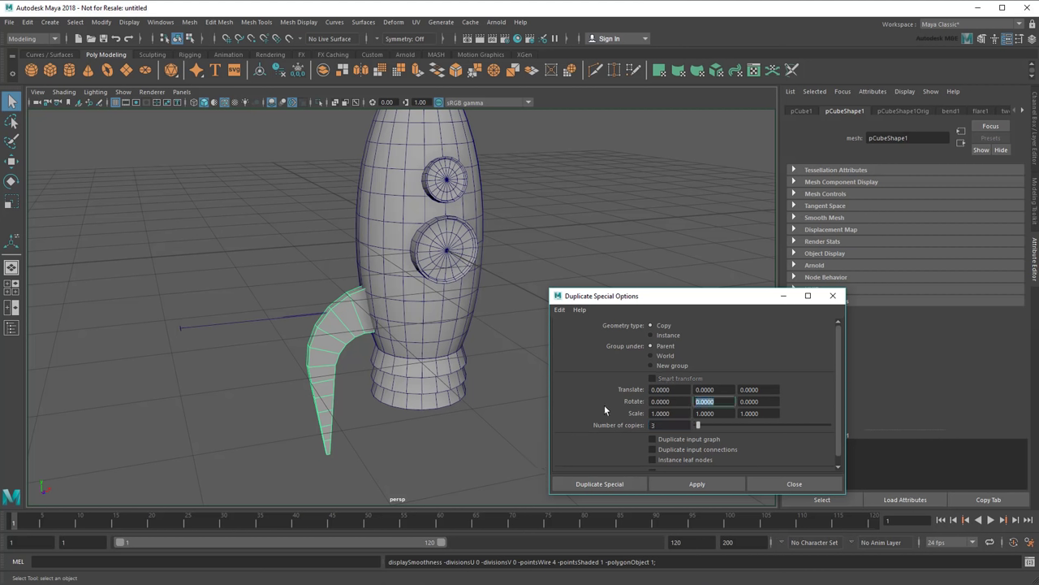
text(90)
key(Return)
click(609, 485)
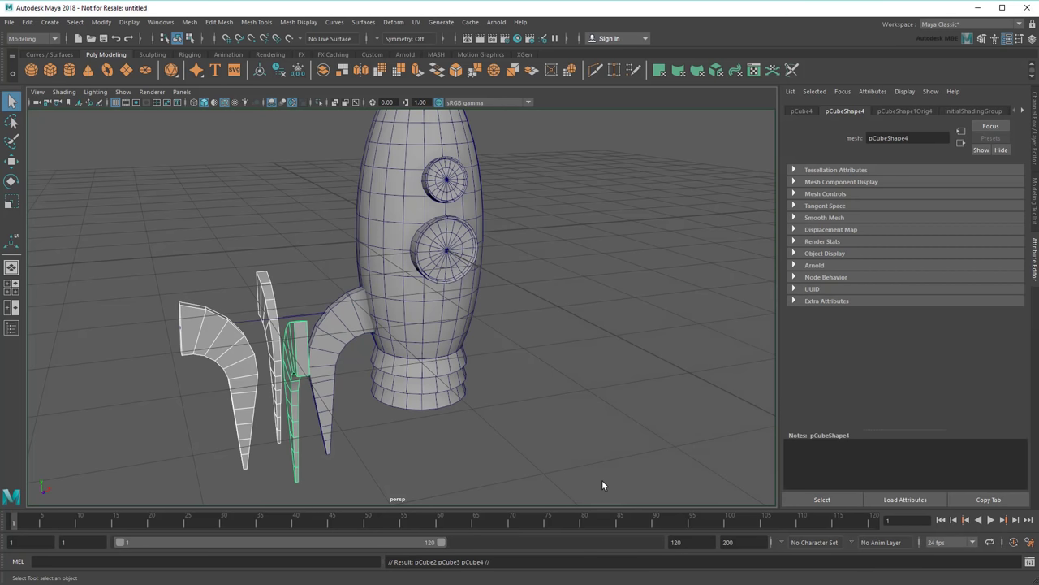
mouse_move(490, 401)
alt+right_down()
mouse_move(478, 391)
mouse_move(487, 390)
alt+right_up()
alt+middle_drag(487, 389, 595, 350)
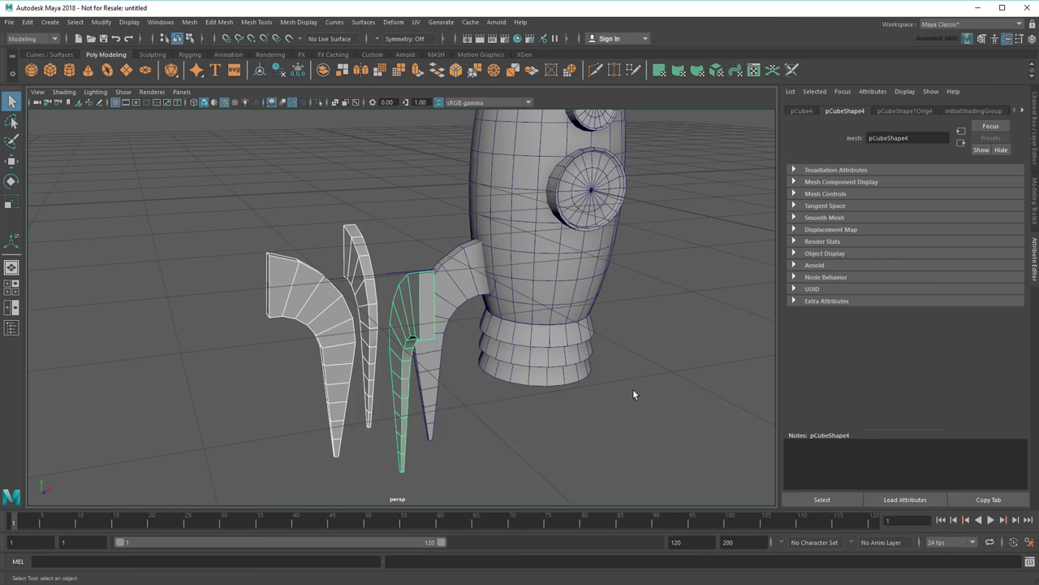
Undo the fin duplication so only the original fin remains.
key(ctrl+z)
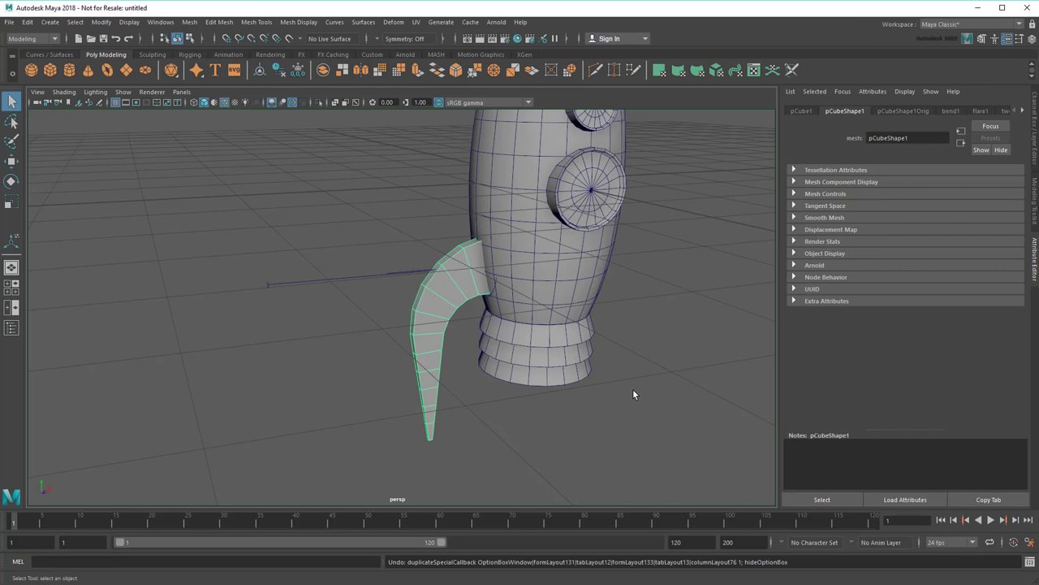
click(11, 160)
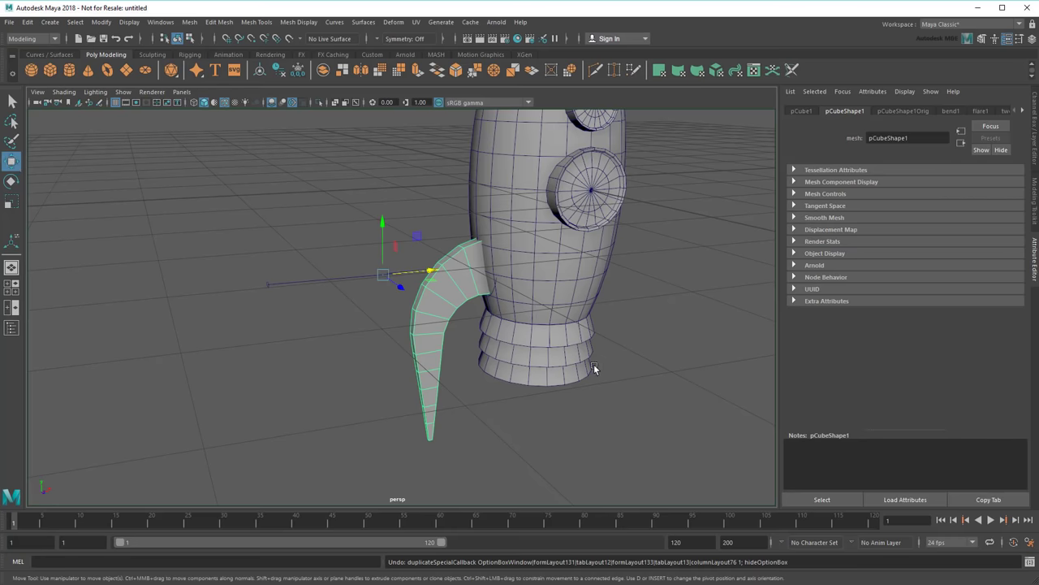
scroll(576, 363, up, 4)
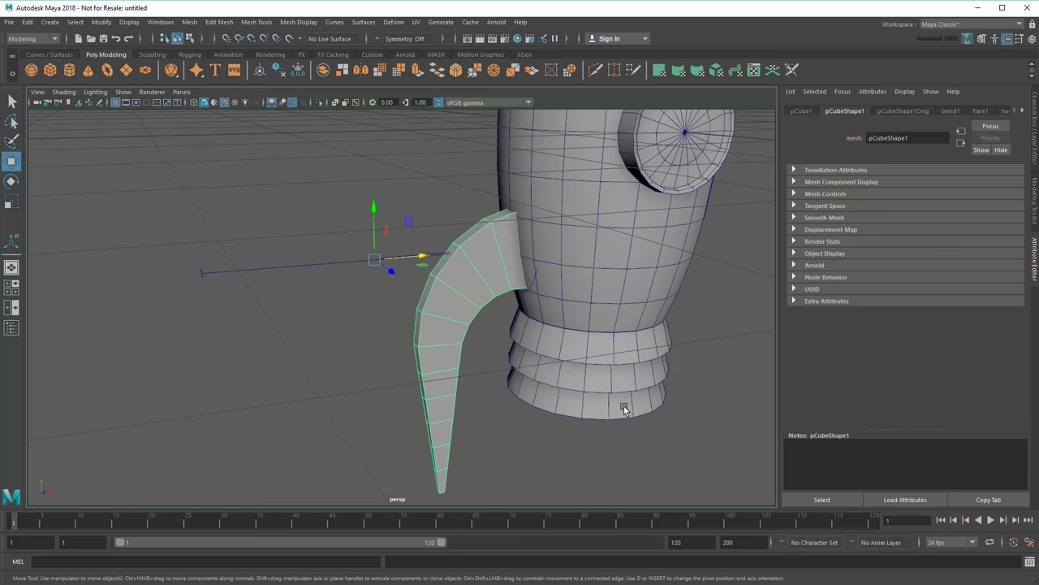
Snap the fin's pivot sideways onto the rocket body's central axis.
key(d)
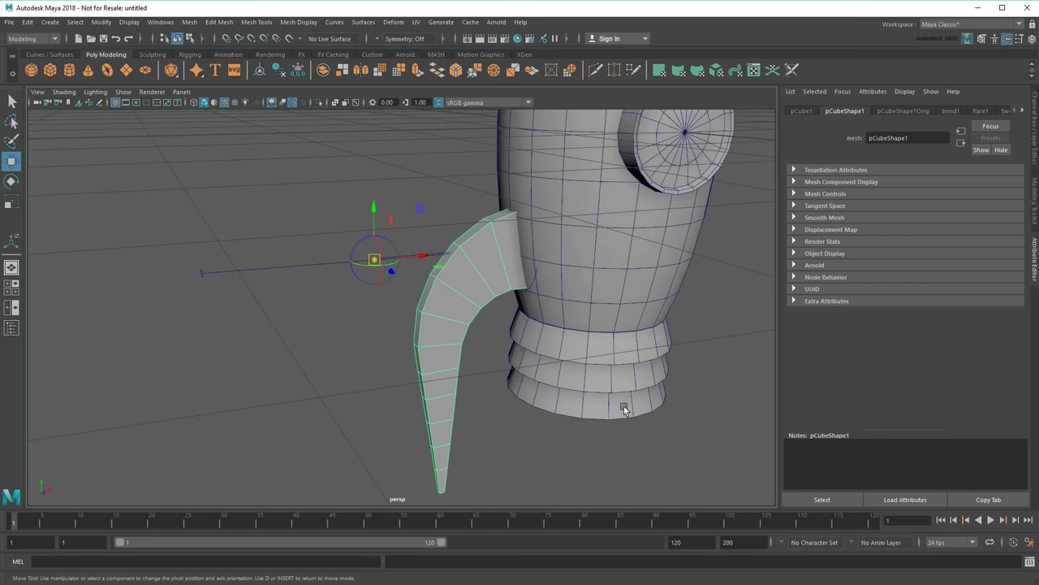
key(4)
key(4)
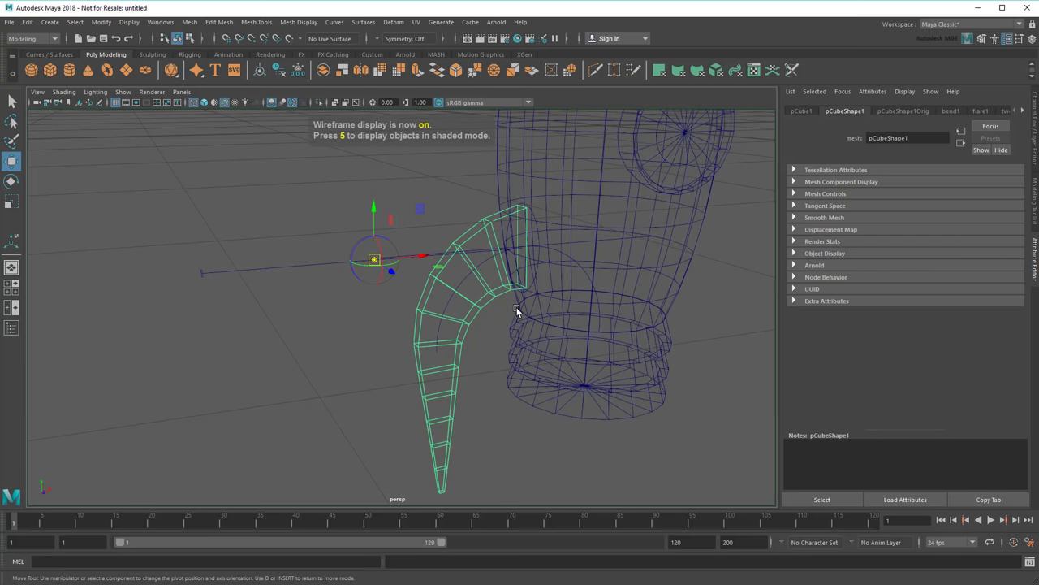
key(j)
drag(516, 309, 511, 307)
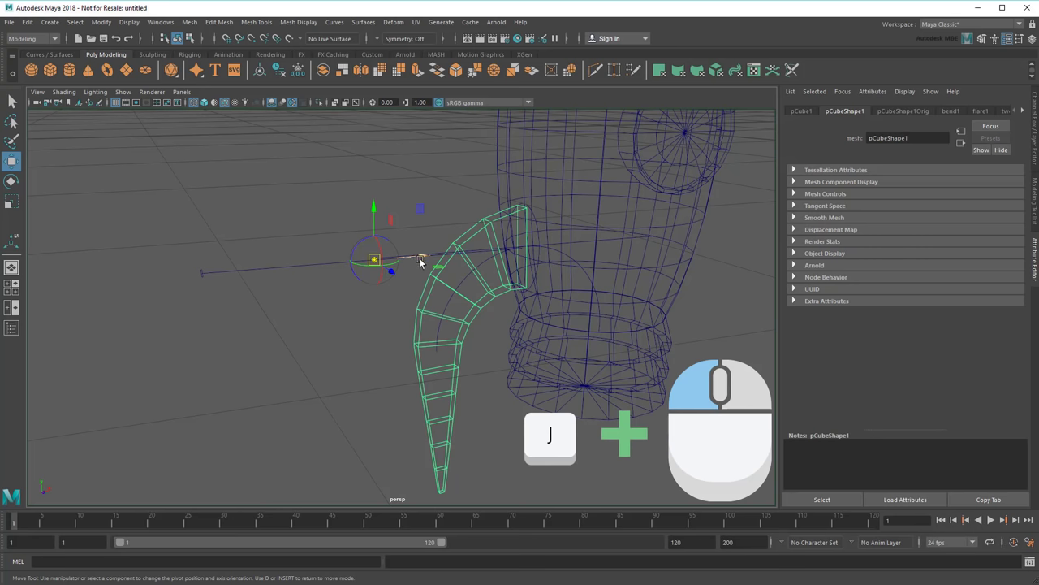
drag(417, 255, 641, 243)
alt+middle_drag(656, 255, 589, 308)
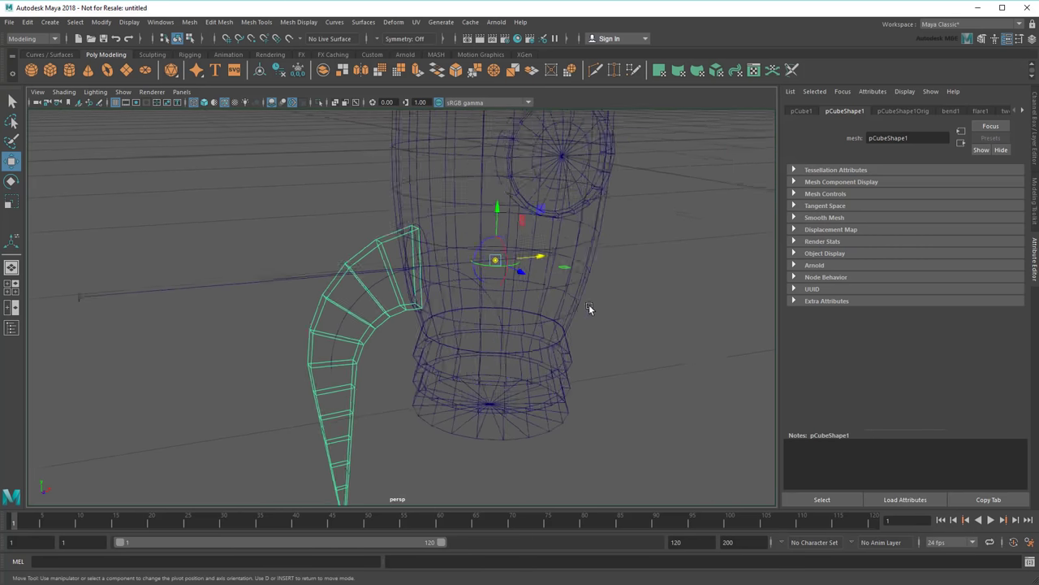
alt+drag(588, 308, 565, 359)
key(d)
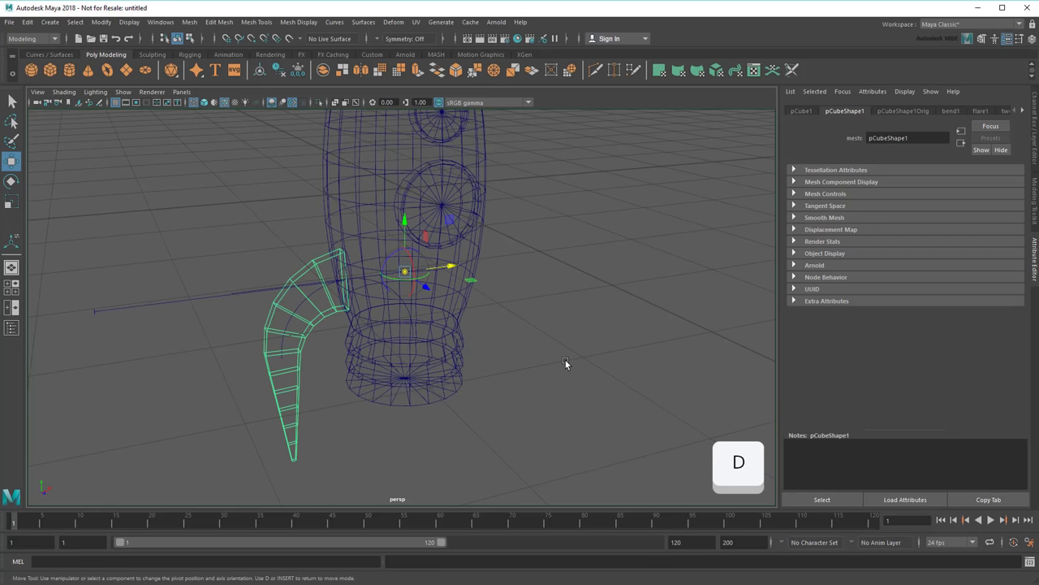
key(5)
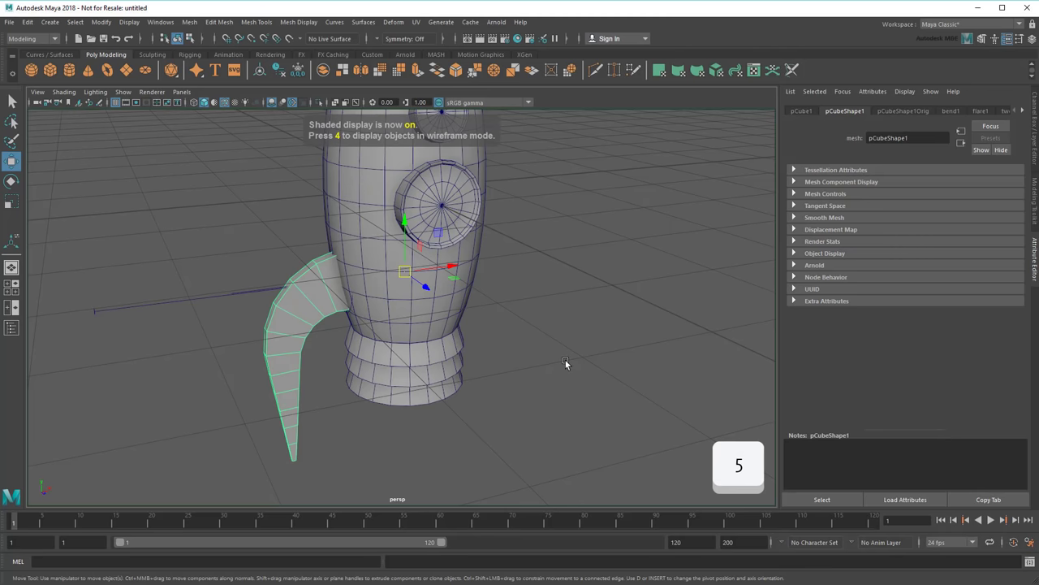
Rerun Duplicate Special with Geometry type set to Instance, making three instanced fins.
click(28, 26)
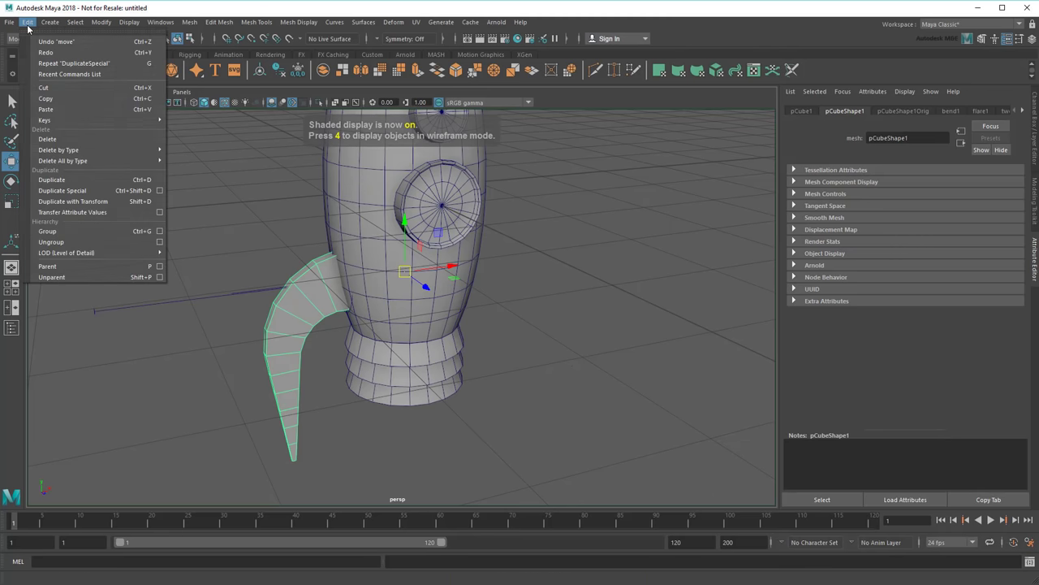
click(157, 190)
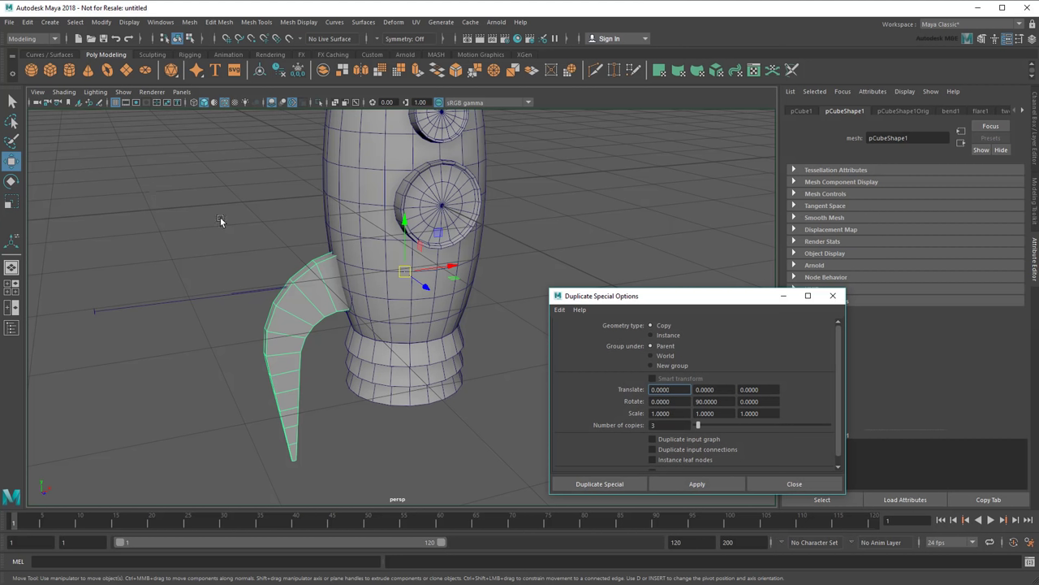
click(667, 335)
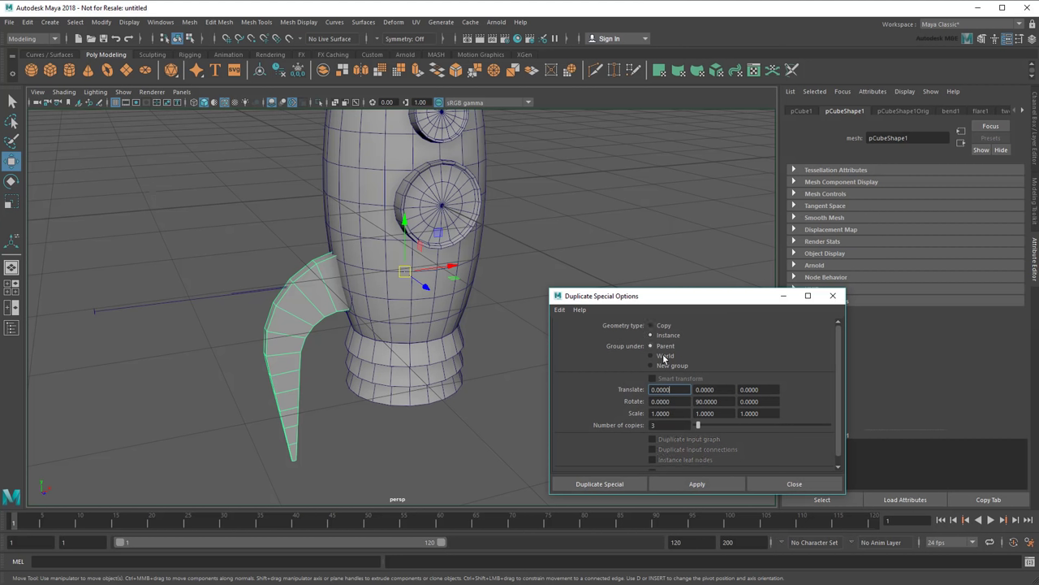
click(627, 487)
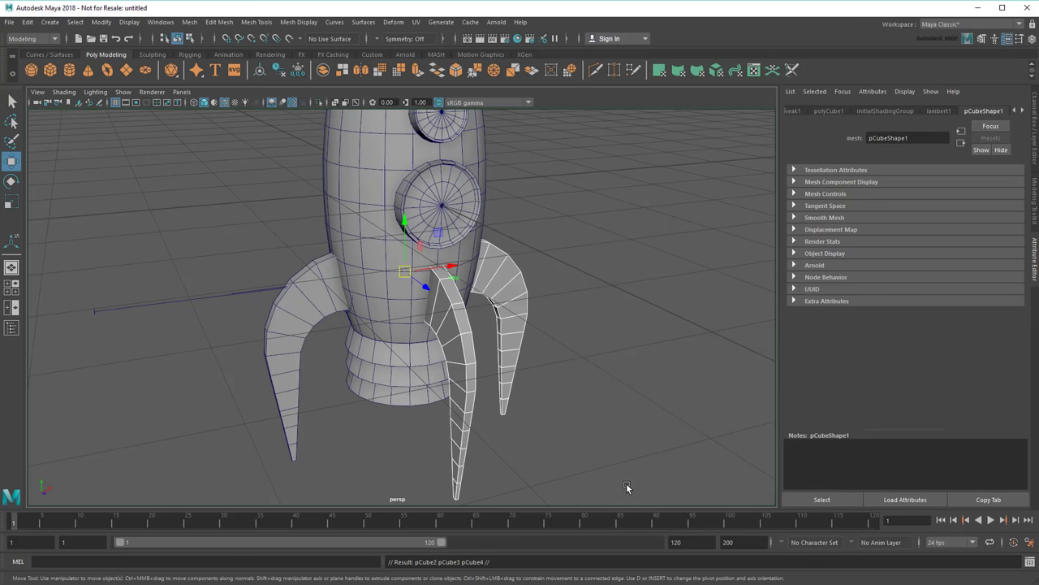
click(624, 400)
alt+drag(624, 400, 350, 384)
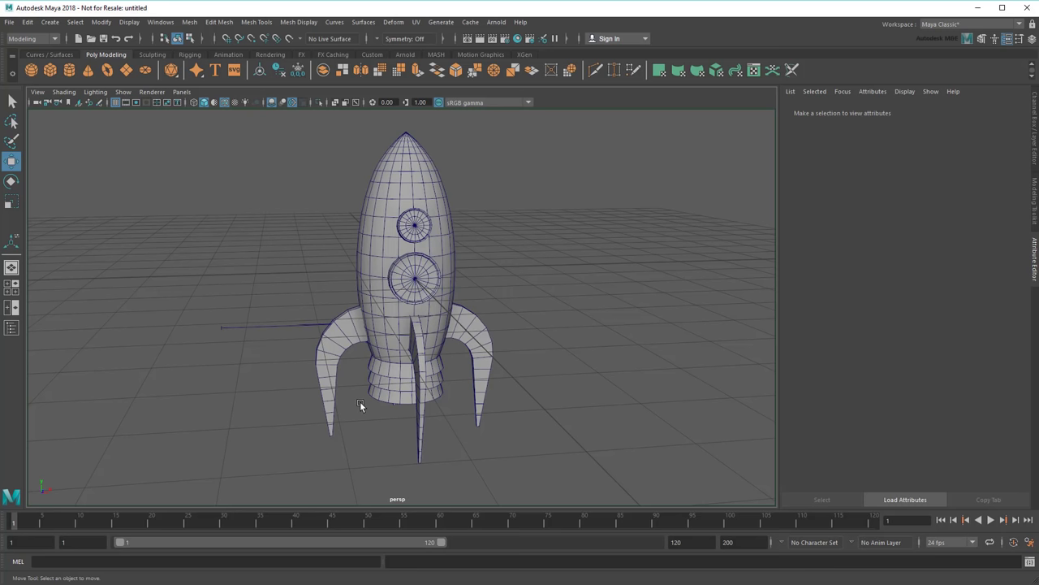
Raise a fin's flare1 Start Flare Z to 1.649, widening all four fin bases.
click(339, 368)
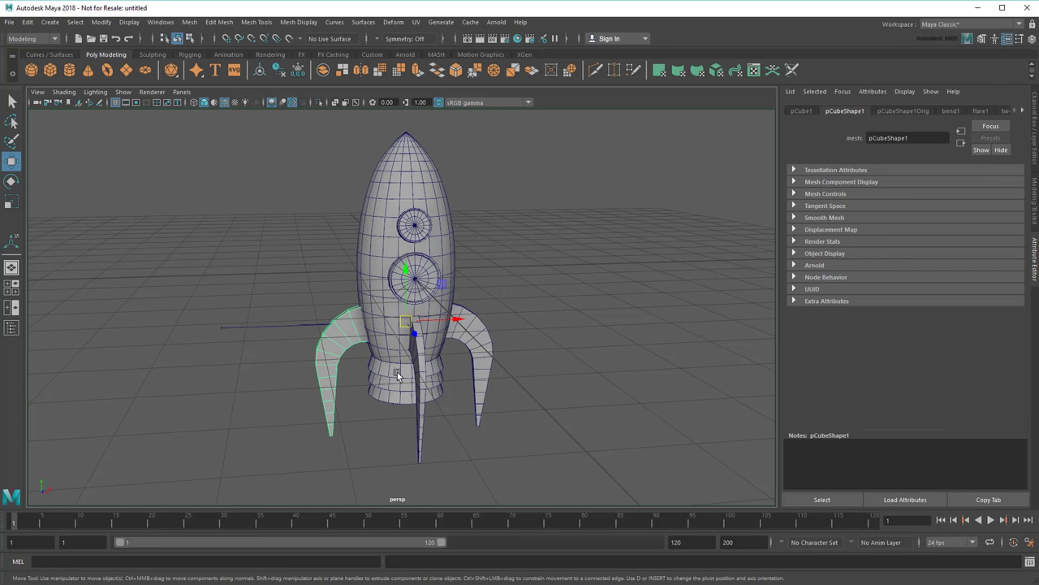
click(953, 111)
mouse_move(938, 182)
mouse_down()
mouse_move(948, 187)
mouse_move(935, 184)
mouse_up()
click(980, 111)
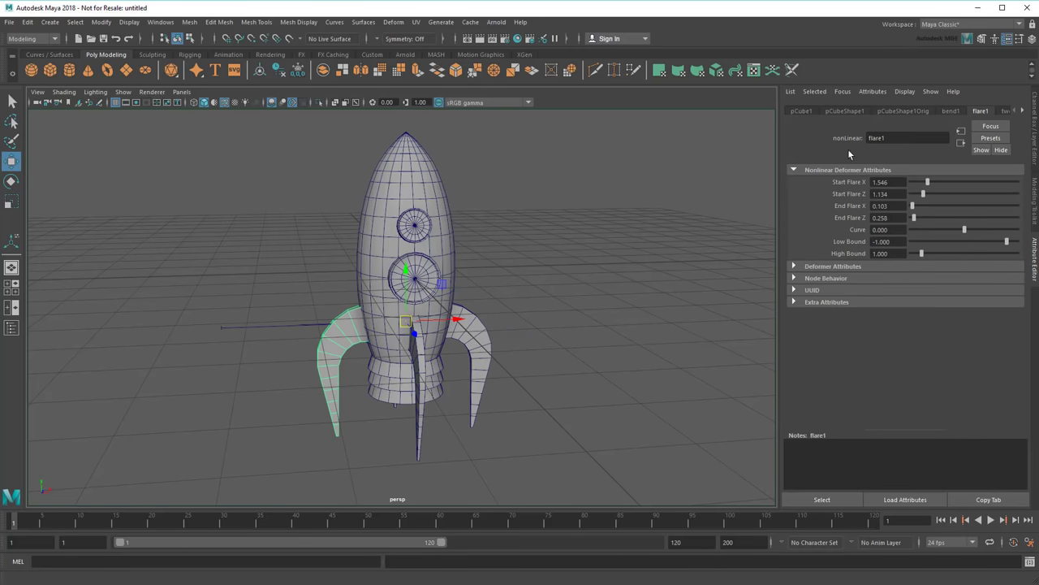
alt+drag(463, 345, 519, 345)
drag(923, 194, 930, 205)
alt+drag(763, 311, 573, 387)
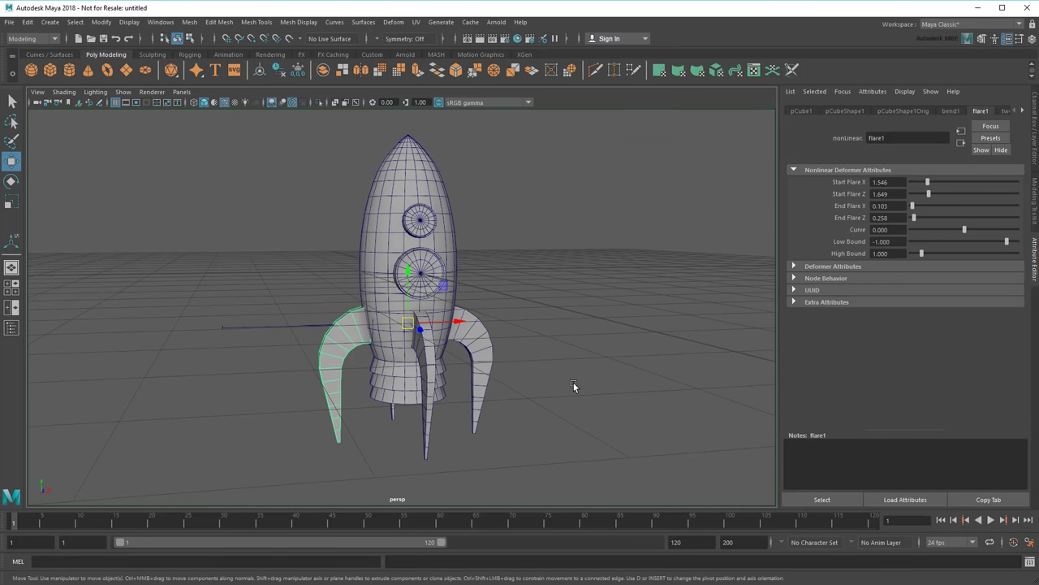
Select the rocket body and all four fins and Boolean Union them.
key(q)
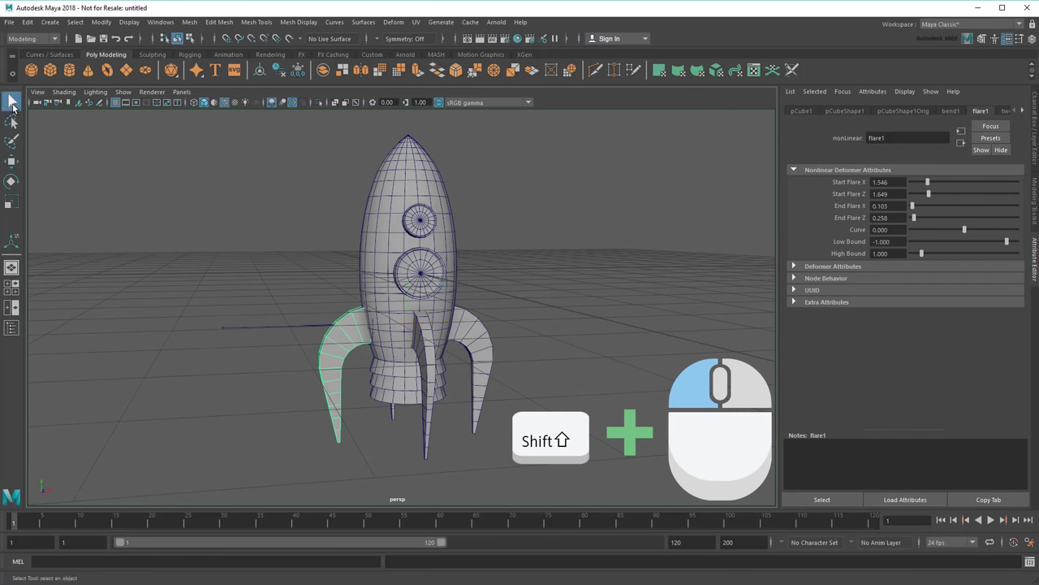
shift+click(396, 314)
shift+click(432, 358)
shift+click(481, 390)
alt+drag(331, 388, 408, 379)
click(190, 22)
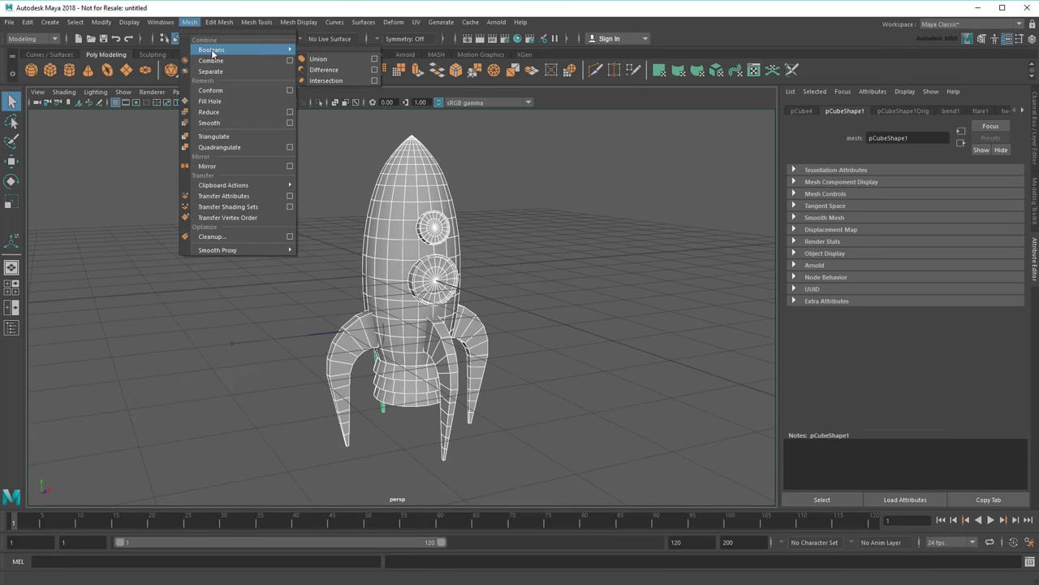
click(332, 58)
Deselect, orbit to a front view, and hide the viewport grid.
click(586, 381)
alt+drag(585, 380, 556, 381)
click(114, 103)
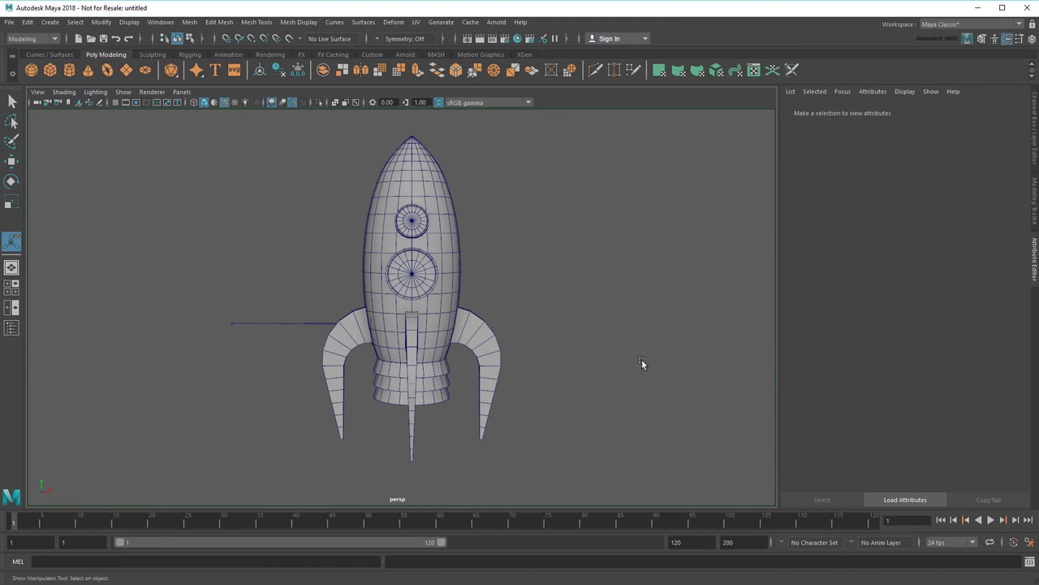
alt+middle_drag(641, 359, 635, 350)
Collapse the Attribute Editor to widen the viewport around the finished rocket.
click(1034, 276)
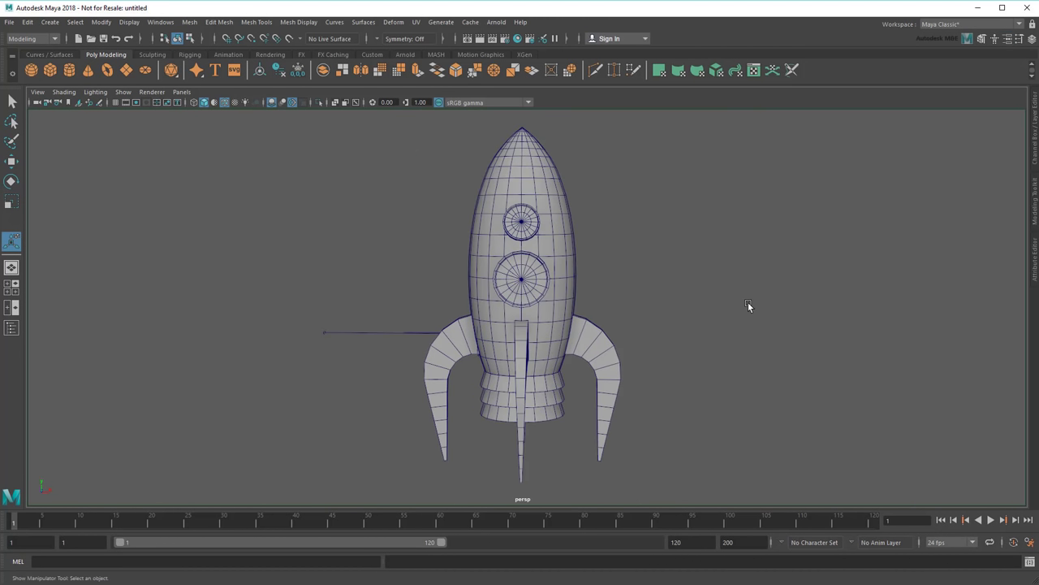